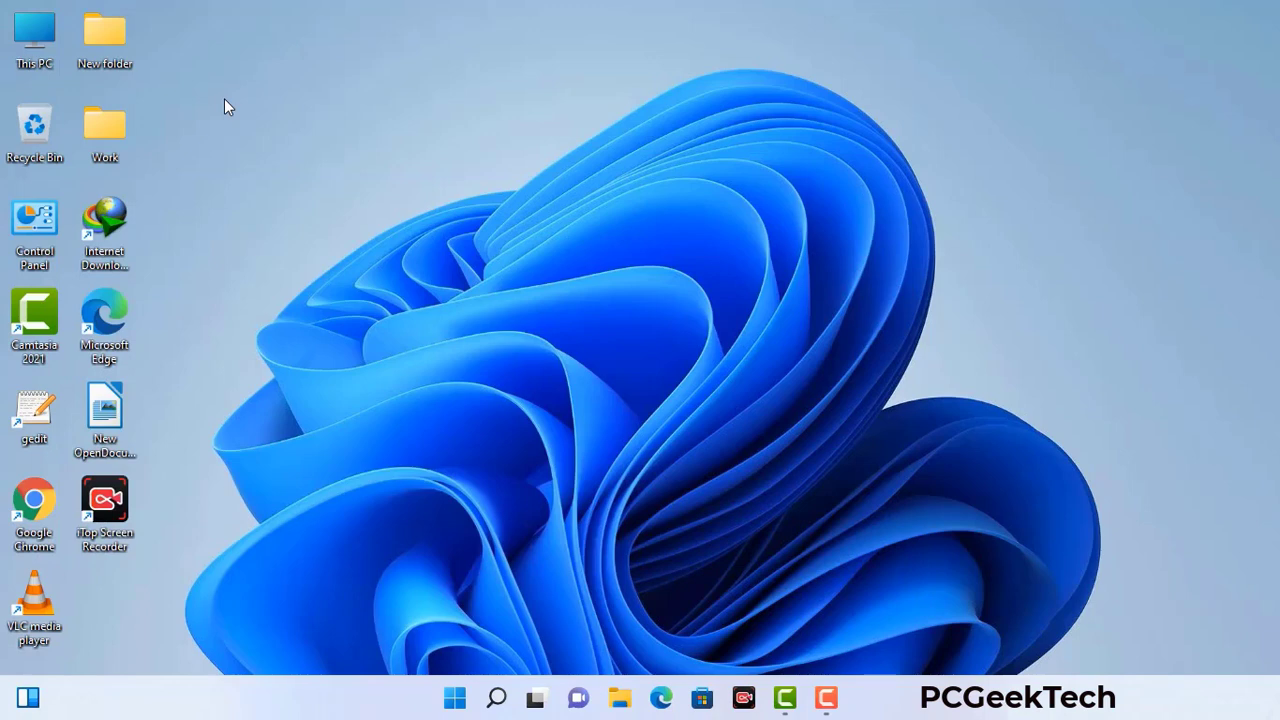
Step: Open the Run box with msconfig pre-filled and move it toward the screen centre
key("super+r")
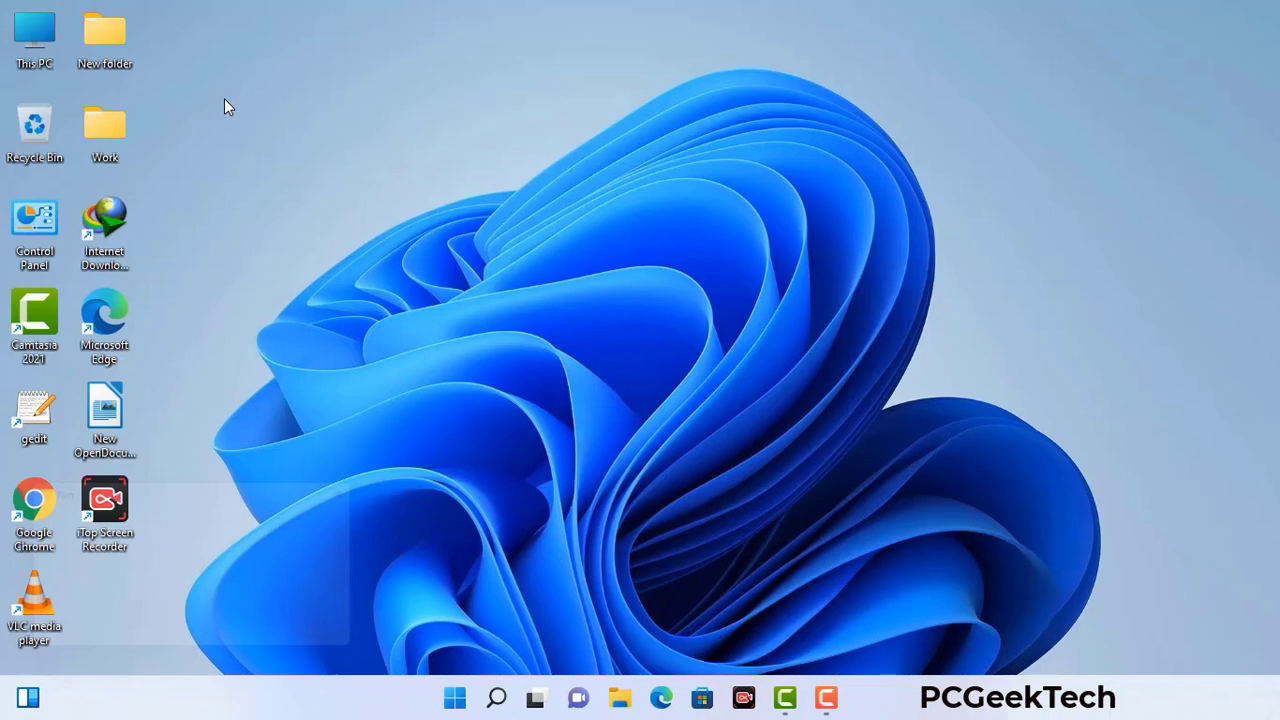
left_click_drag(218, 487, 561, 158)
Step: Launch msconfig, enable Safe boot with the Network option on the Boot tab, apply, and restart
left_click(509, 251)
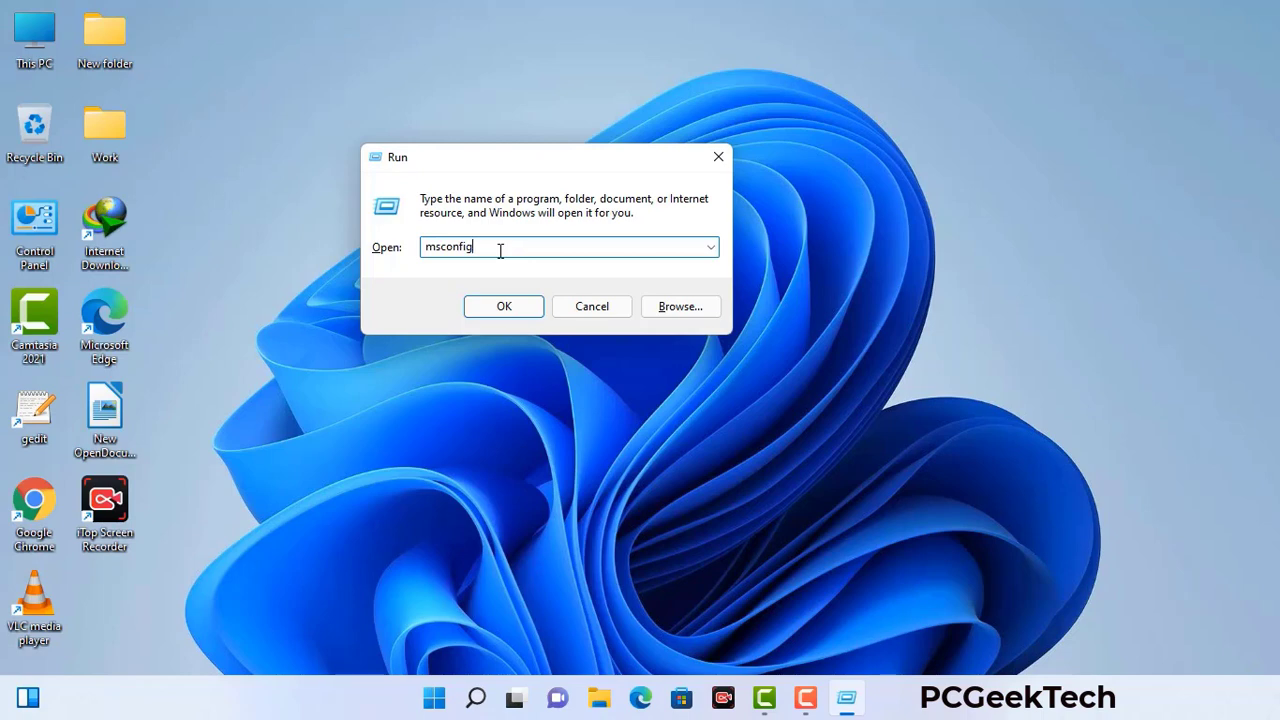
left_click(503, 307)
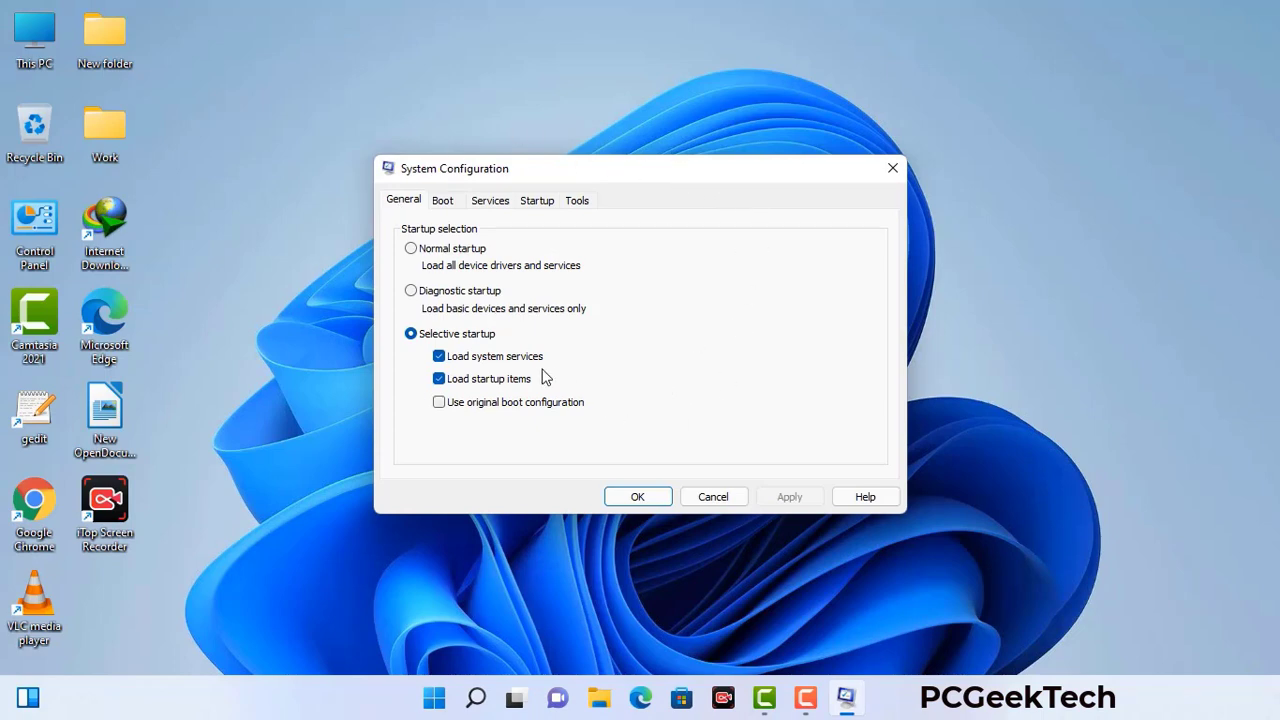
left_click(443, 201)
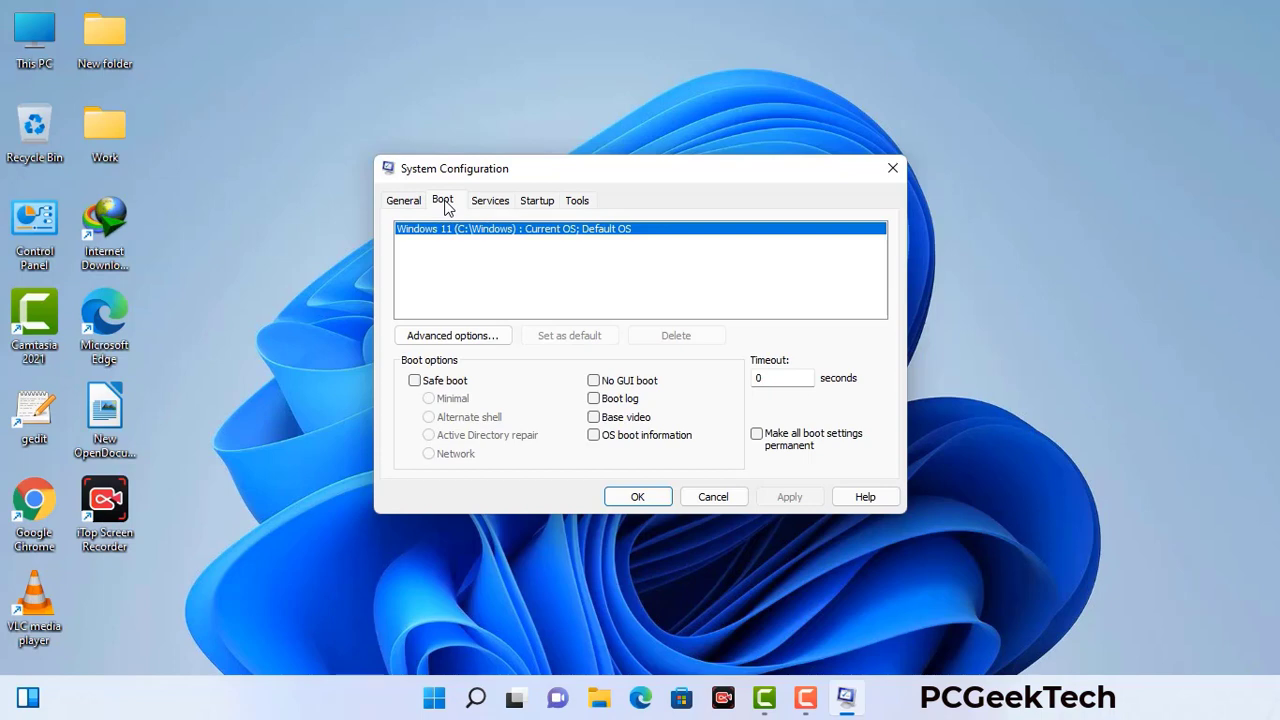
left_click(414, 381)
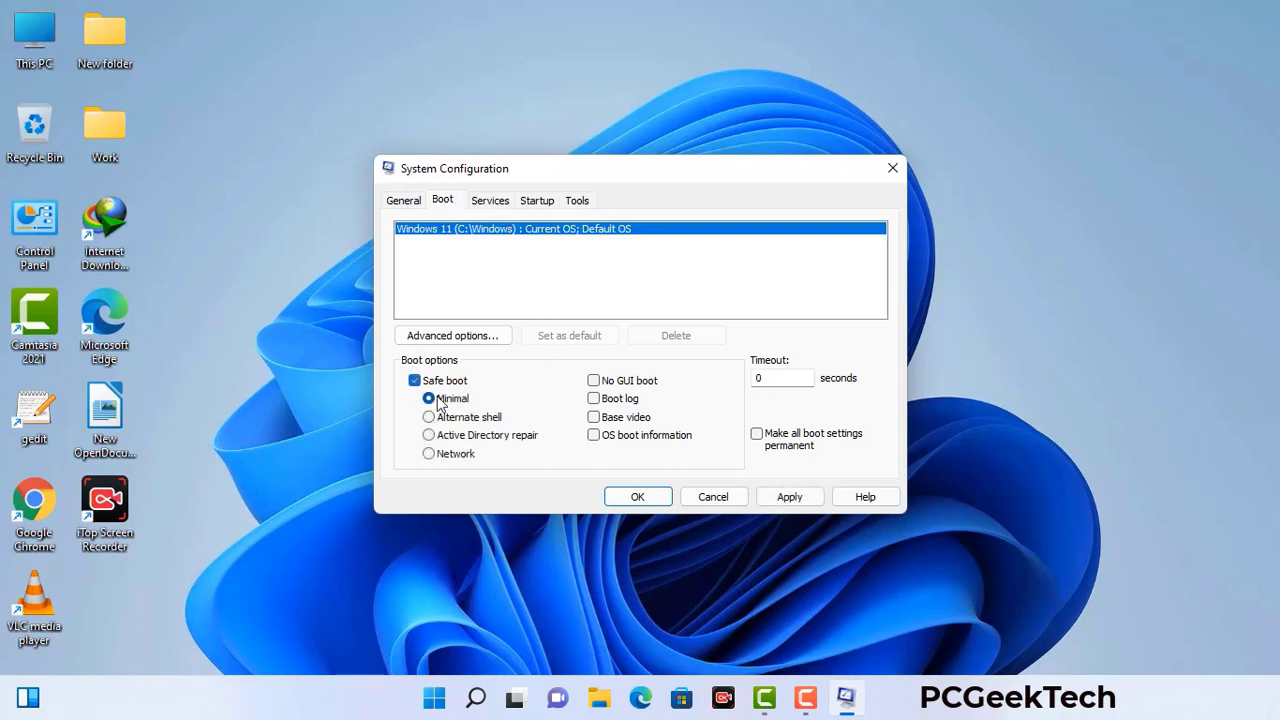
left_click(456, 455)
left_click(789, 500)
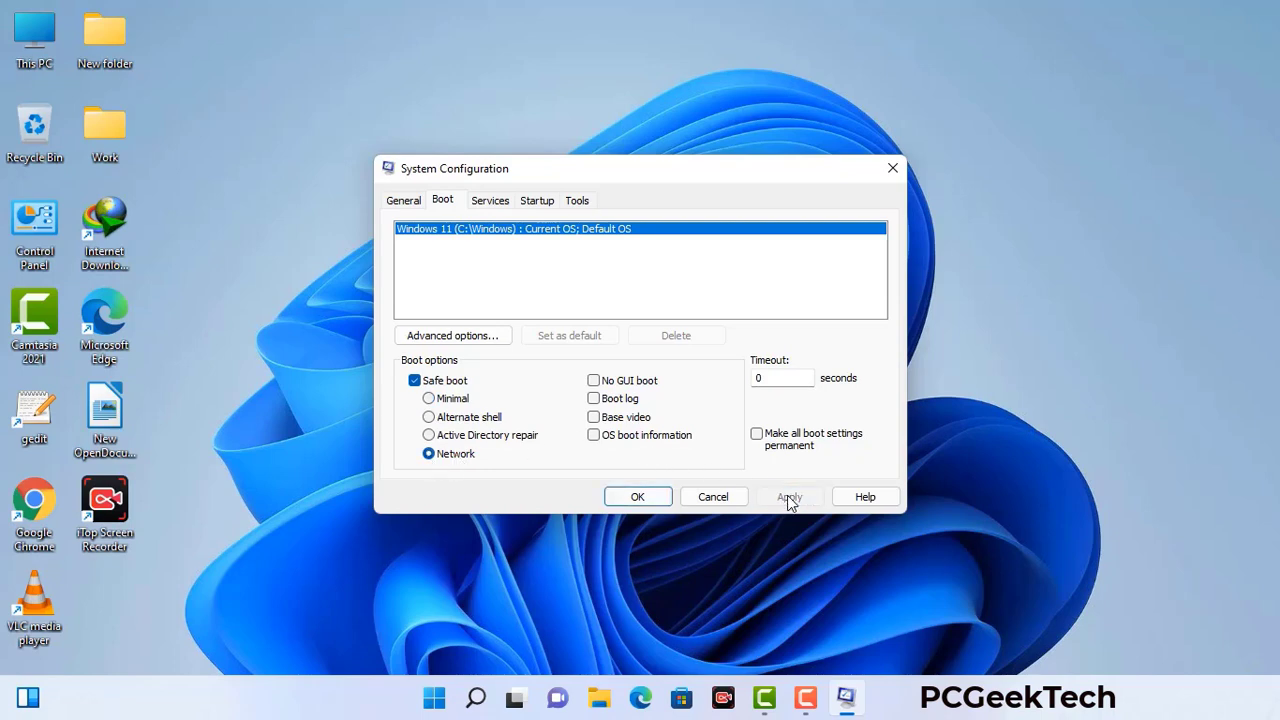
left_click(637, 497)
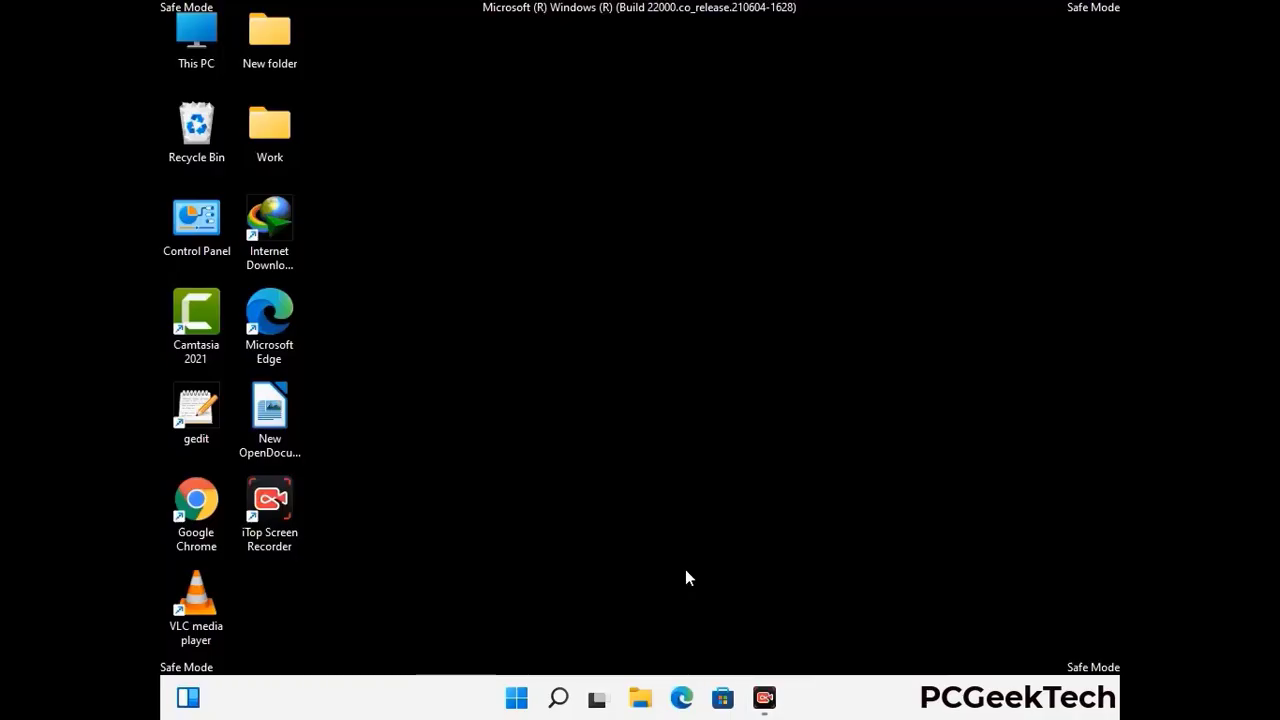
Step: Apply 'Show hidden files, folders, and drives' in File Explorer Options, then close Control Panel
double_click(197, 237)
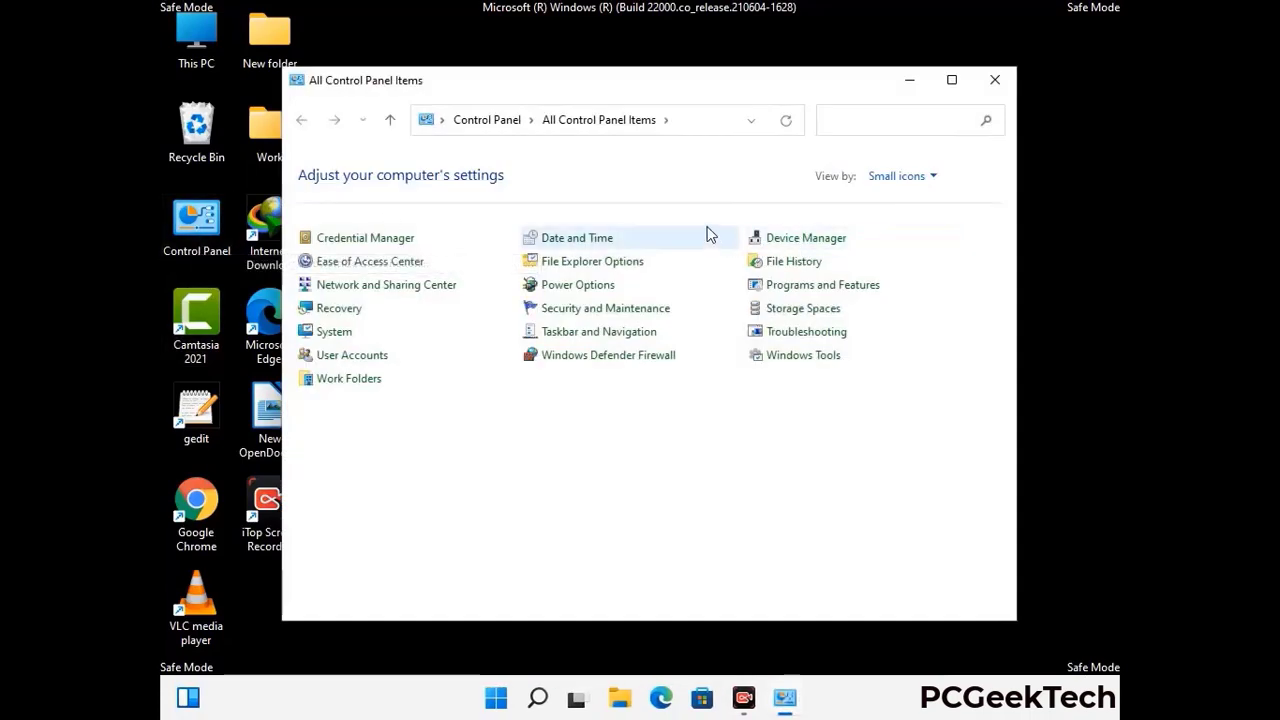
left_click(618, 270)
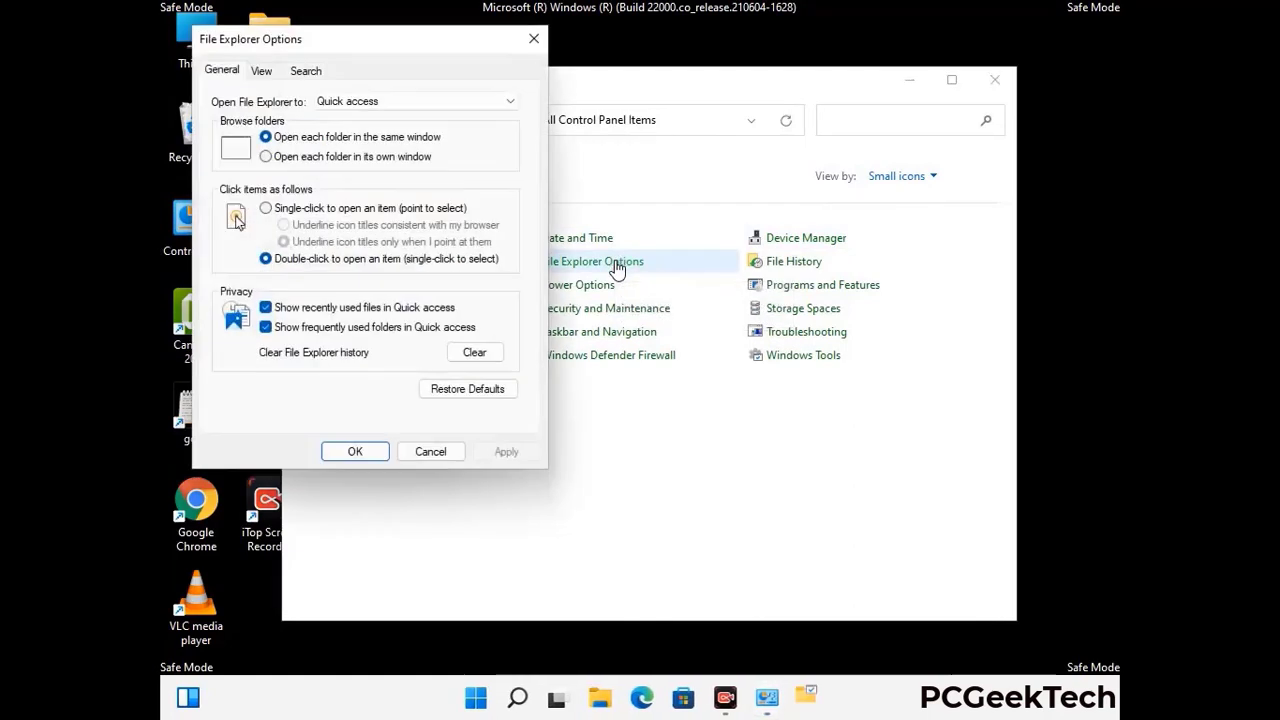
left_click(262, 70)
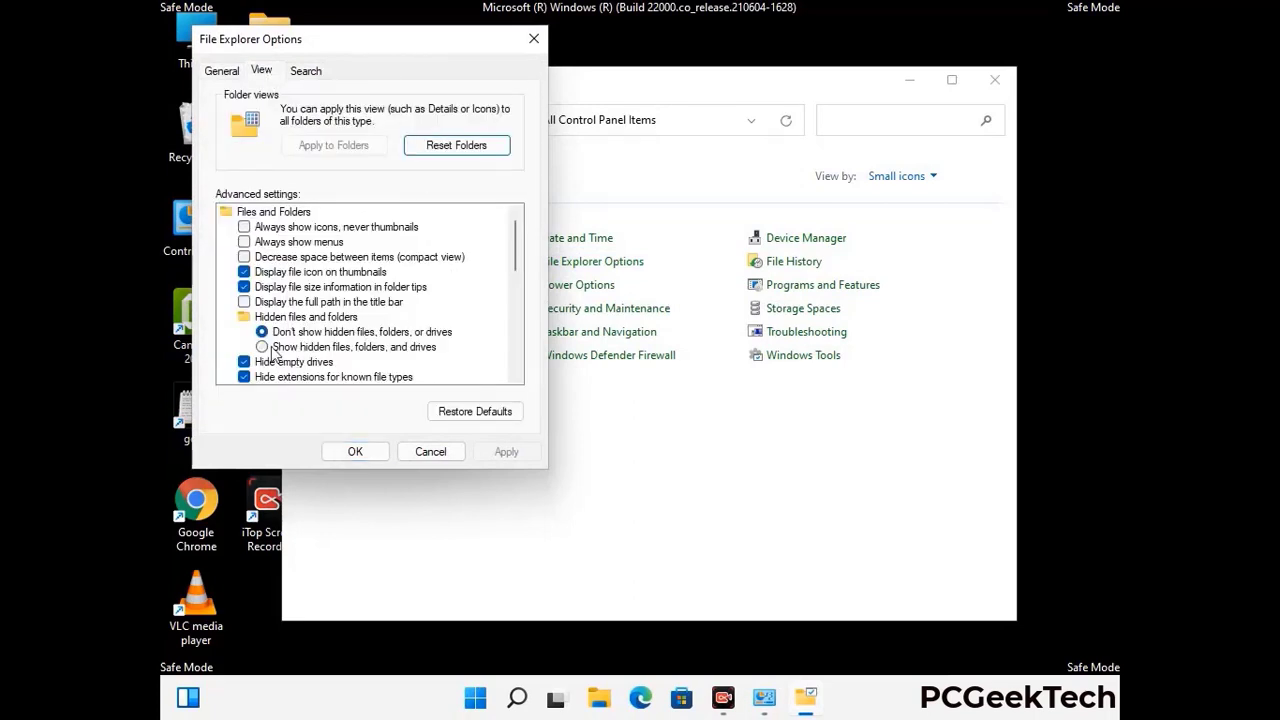
left_click(262, 347)
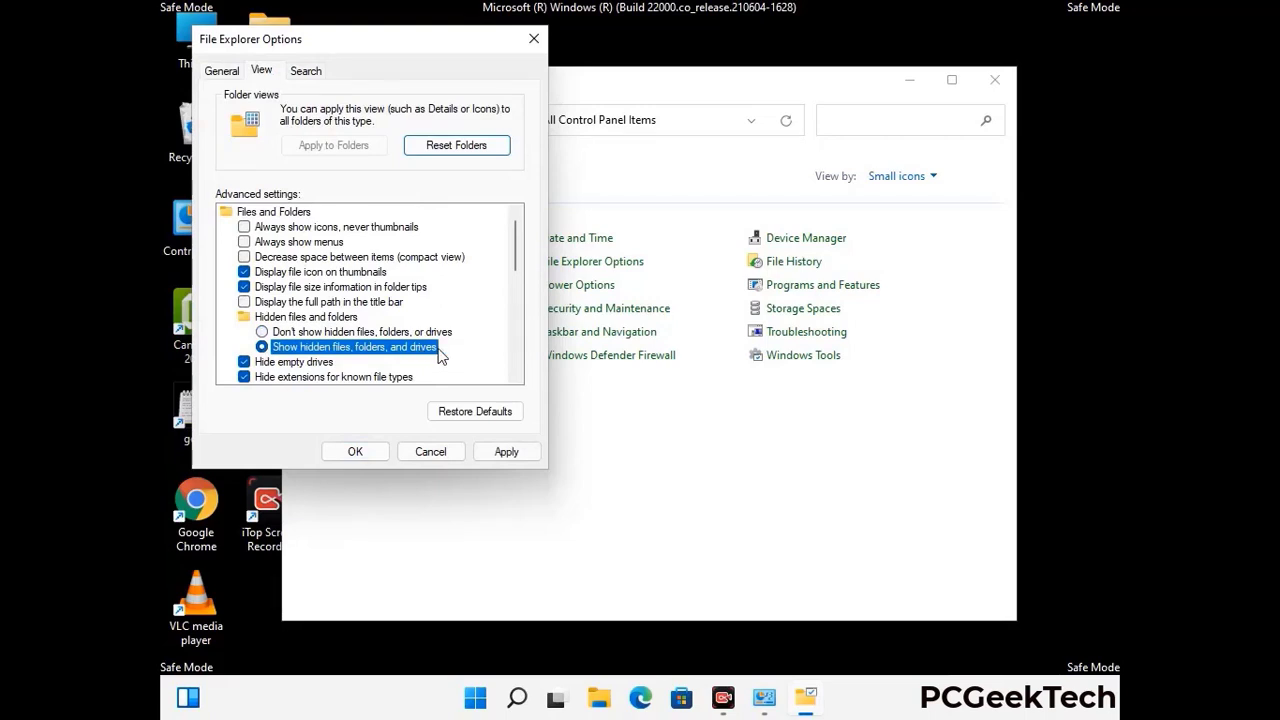
left_click(506, 452)
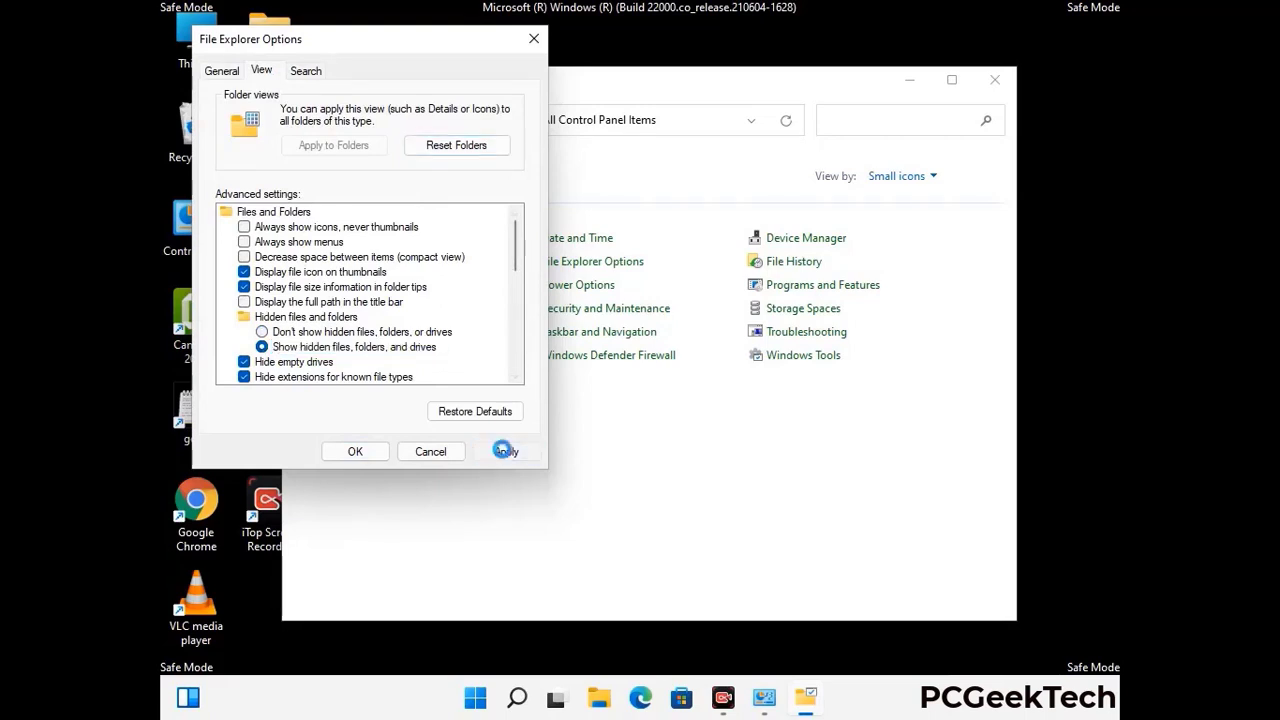
left_click(340, 454)
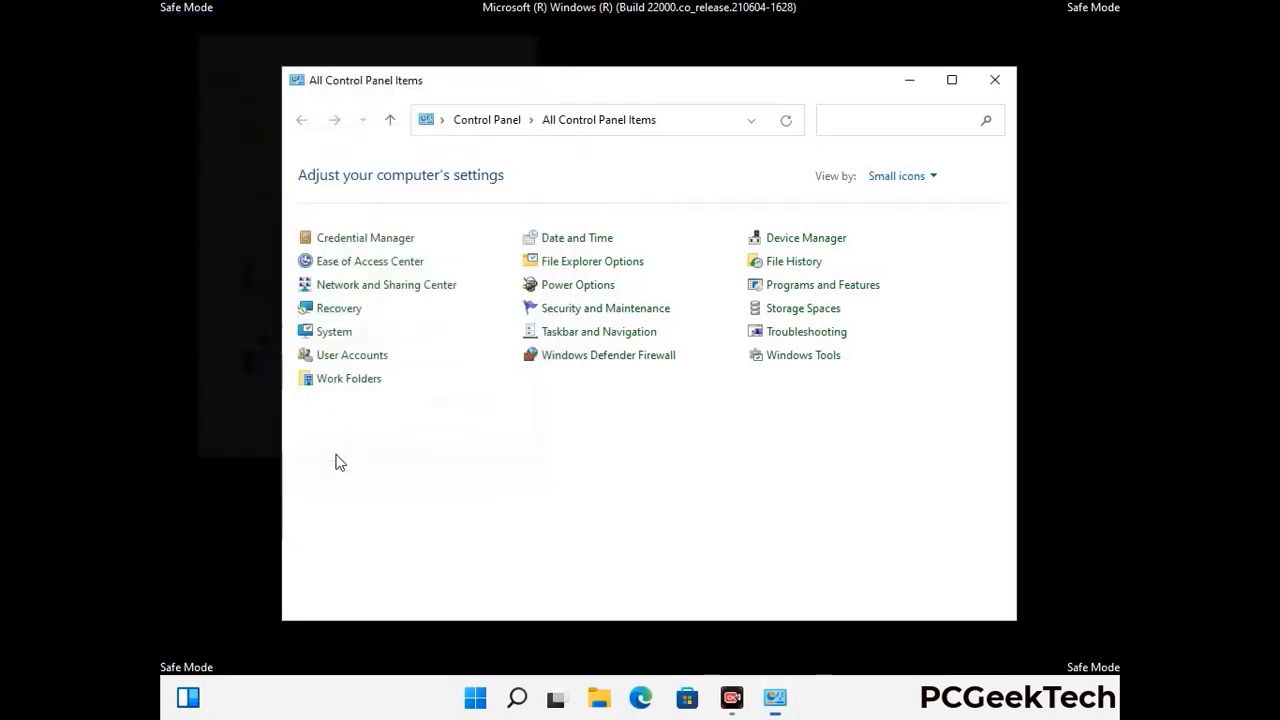
left_click(994, 80)
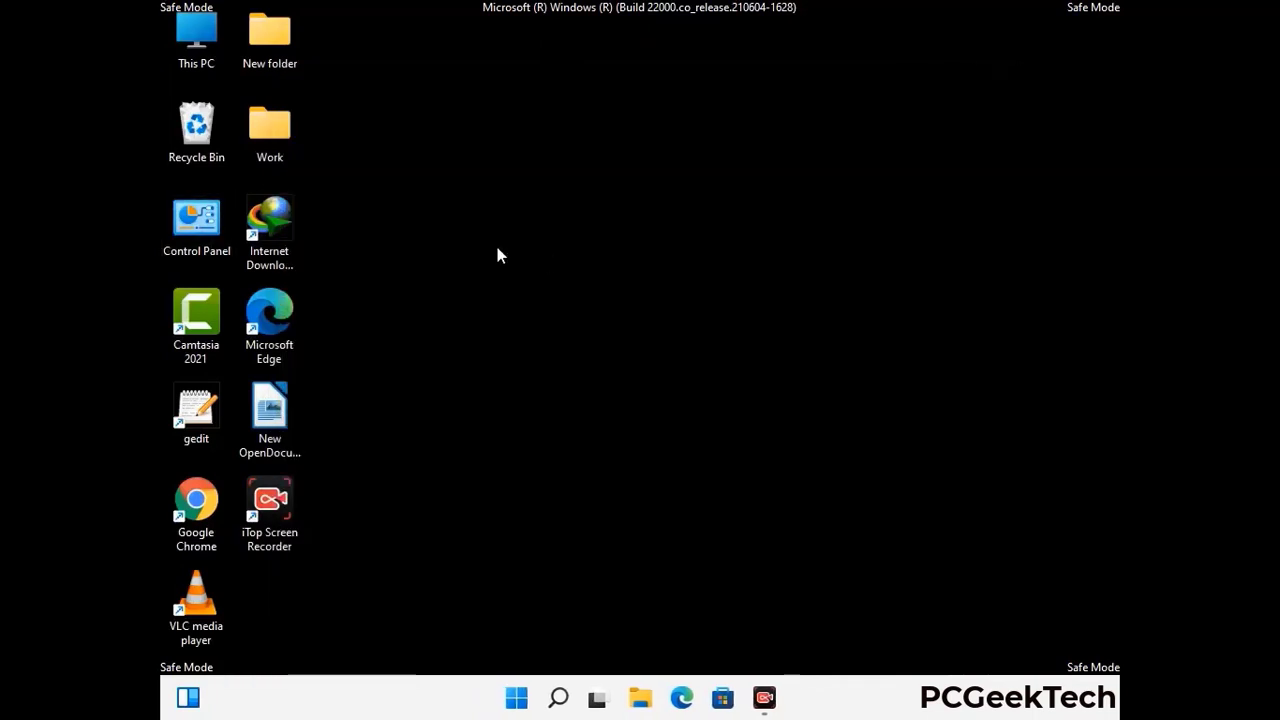
Step: Browse from This PC to the C:\Windows\System32\drivers\etc folder
double_click(190, 62)
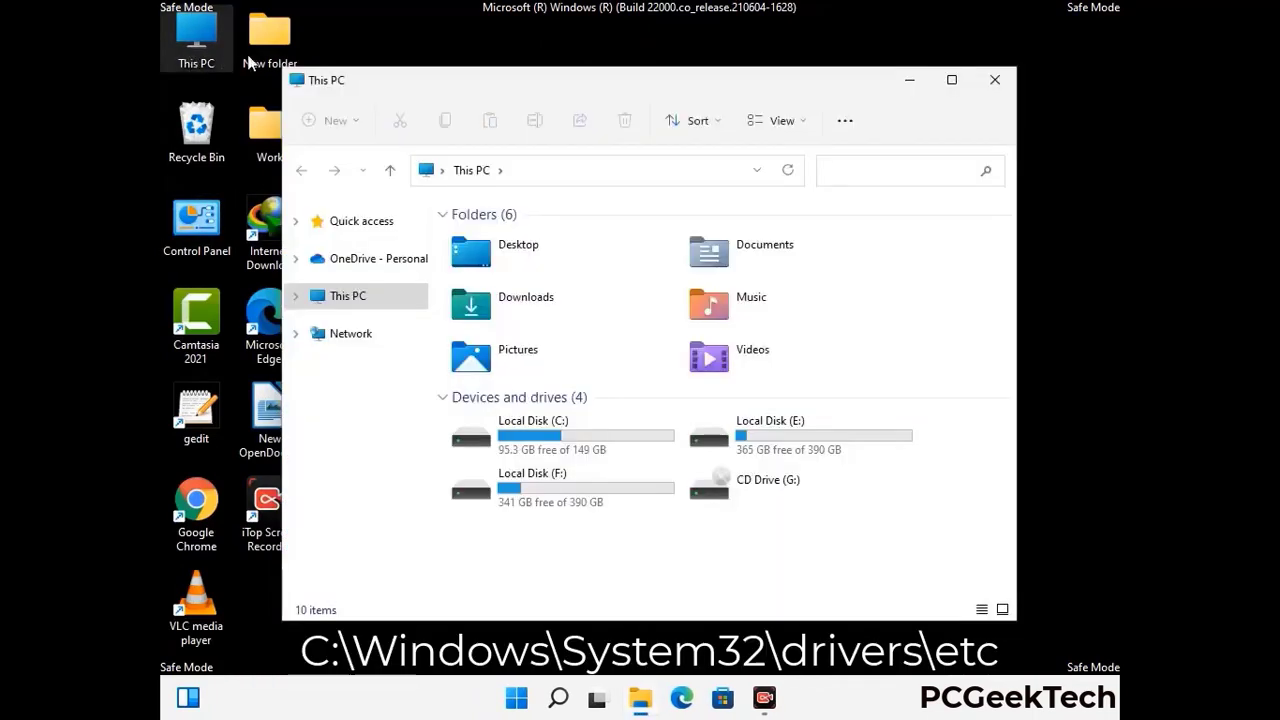
double_click(561, 439)
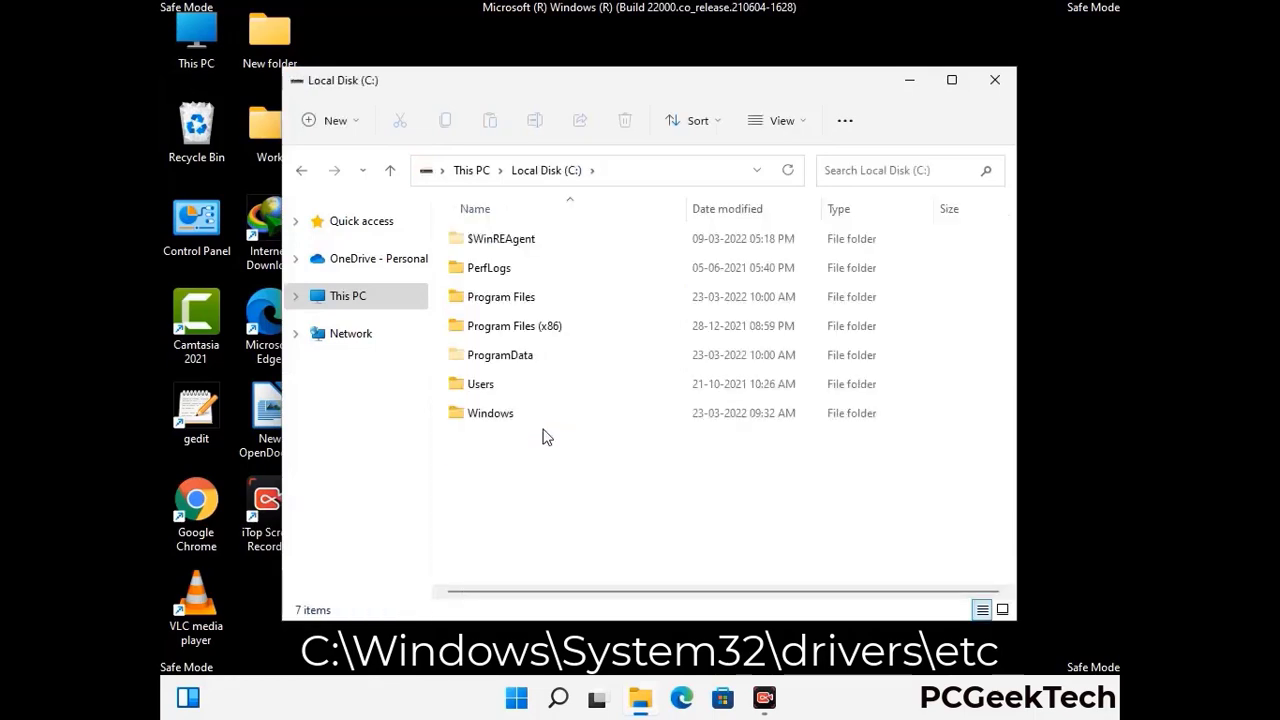
left_click(480, 423)
double_click(480, 423)
scroll(646, 423, "down", 6)
scroll(632, 432, "down", 12)
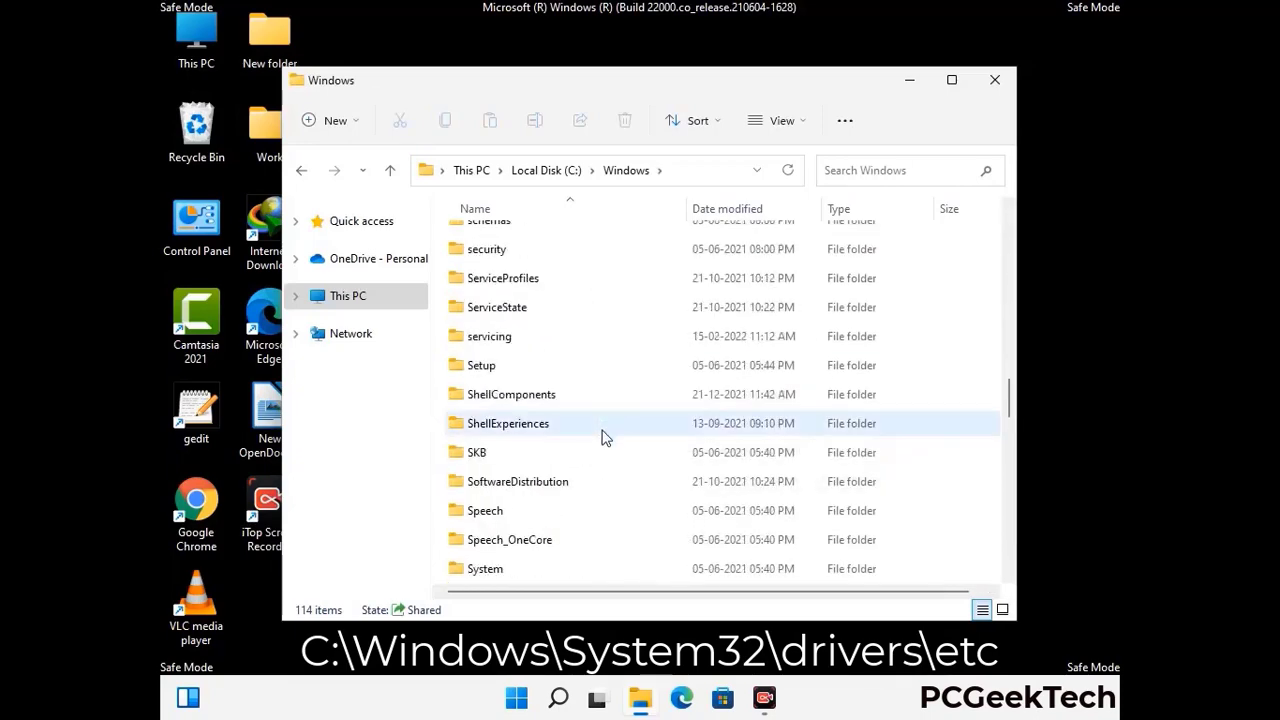
scroll(602, 437, "down", 3)
double_click(489, 424)
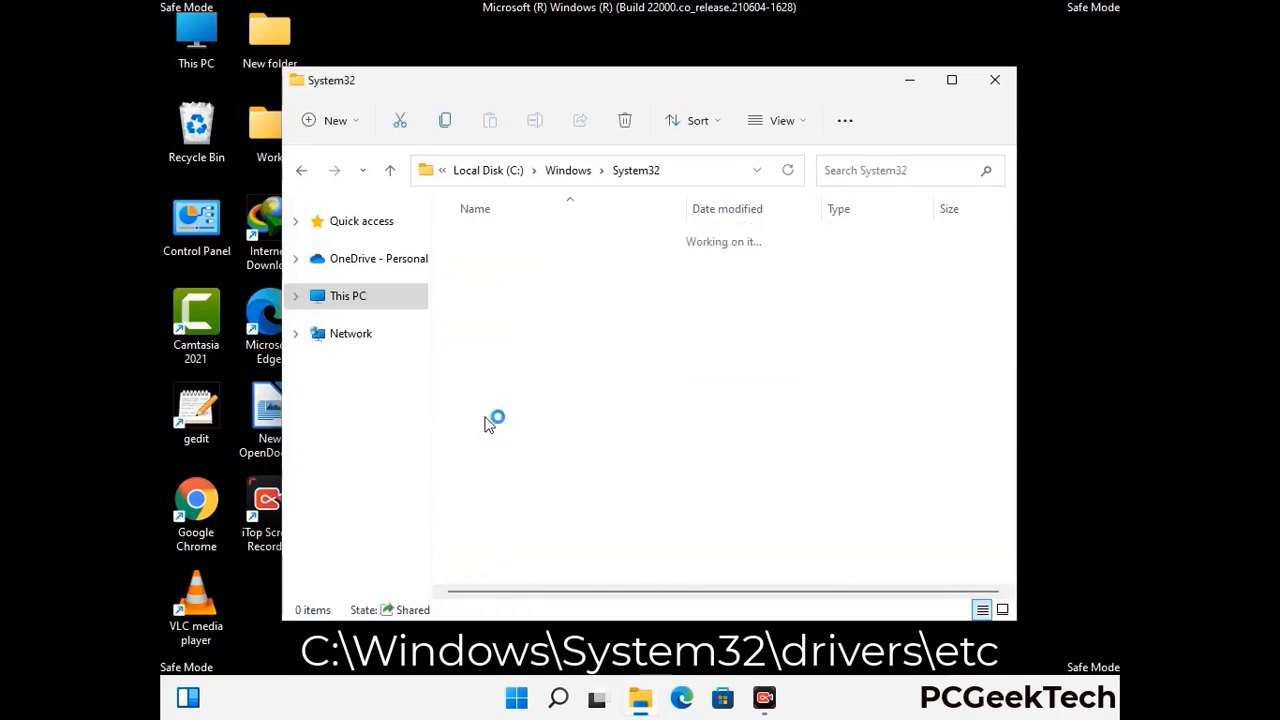
scroll(550, 435, "down", 5)
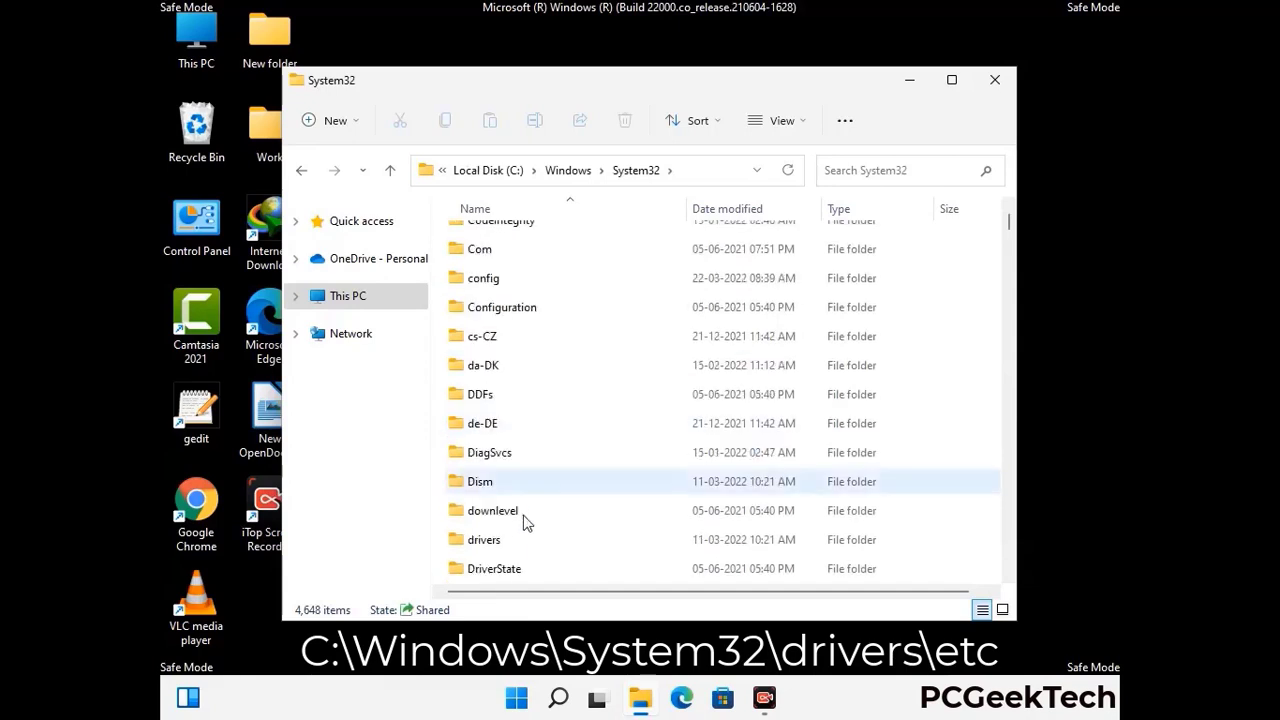
double_click(492, 543)
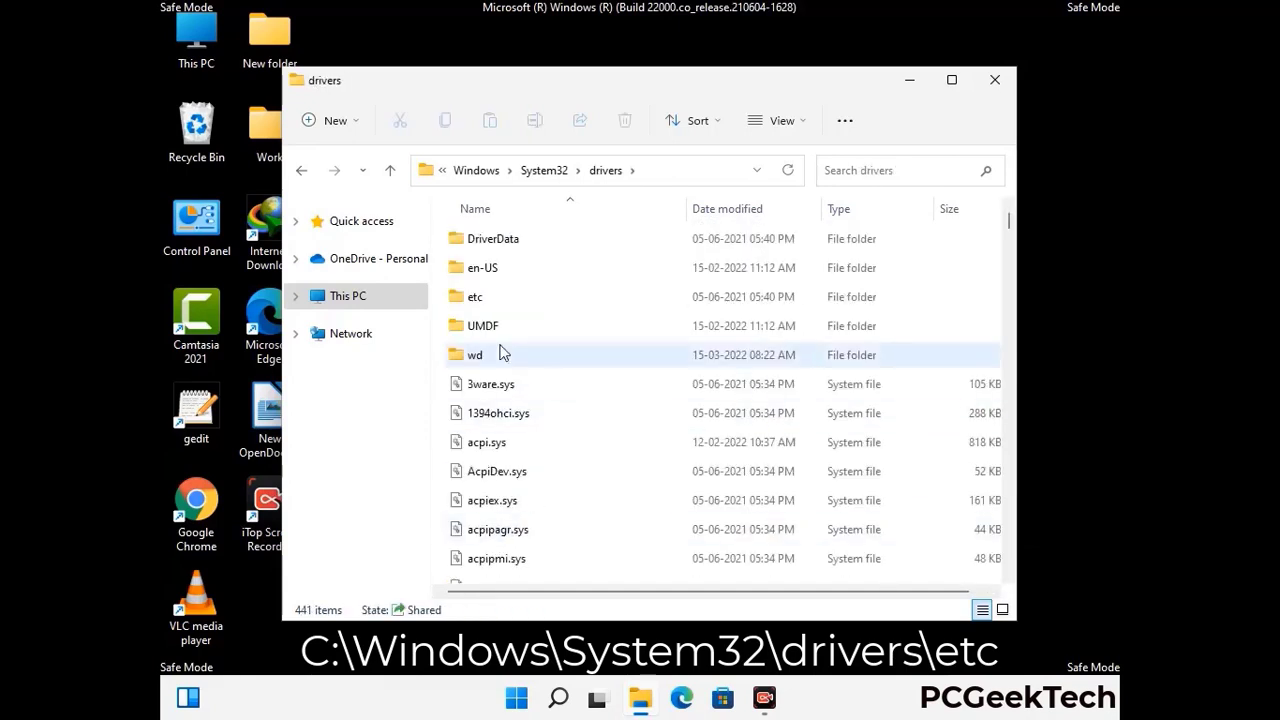
double_click(475, 297)
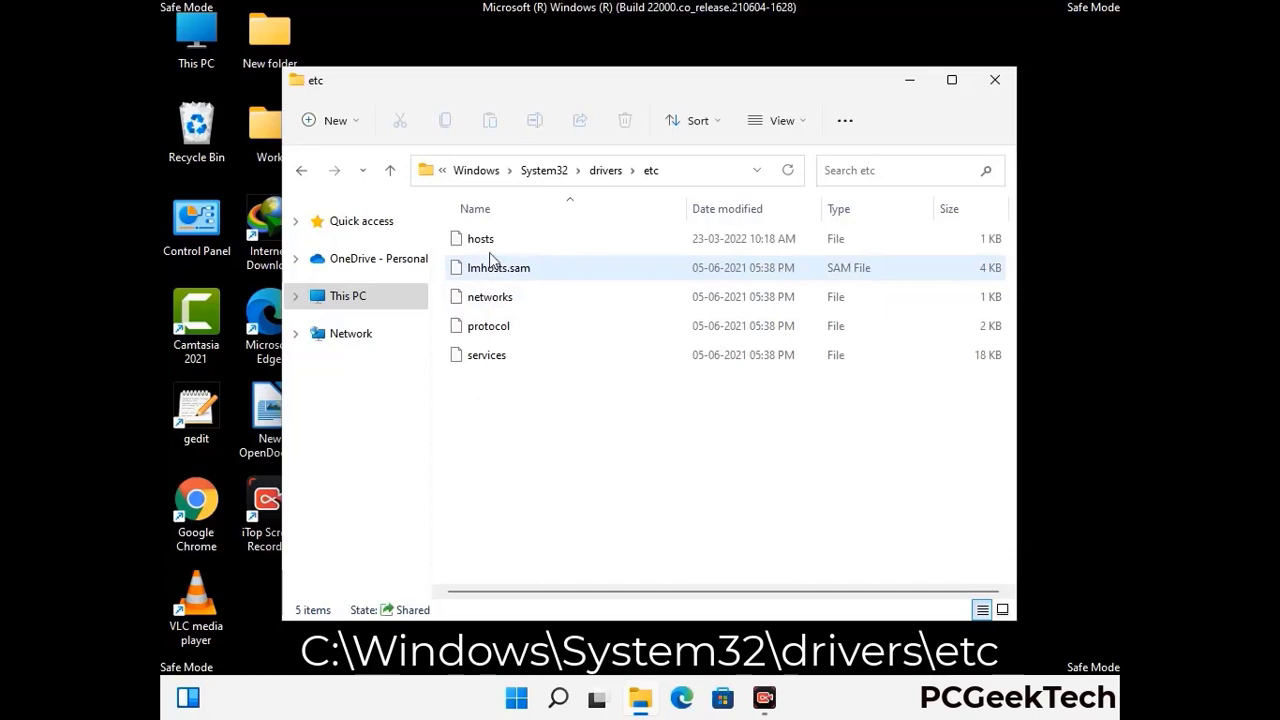
Step: Open the hosts file with Notepad
left_click(485, 240)
double_click(488, 243)
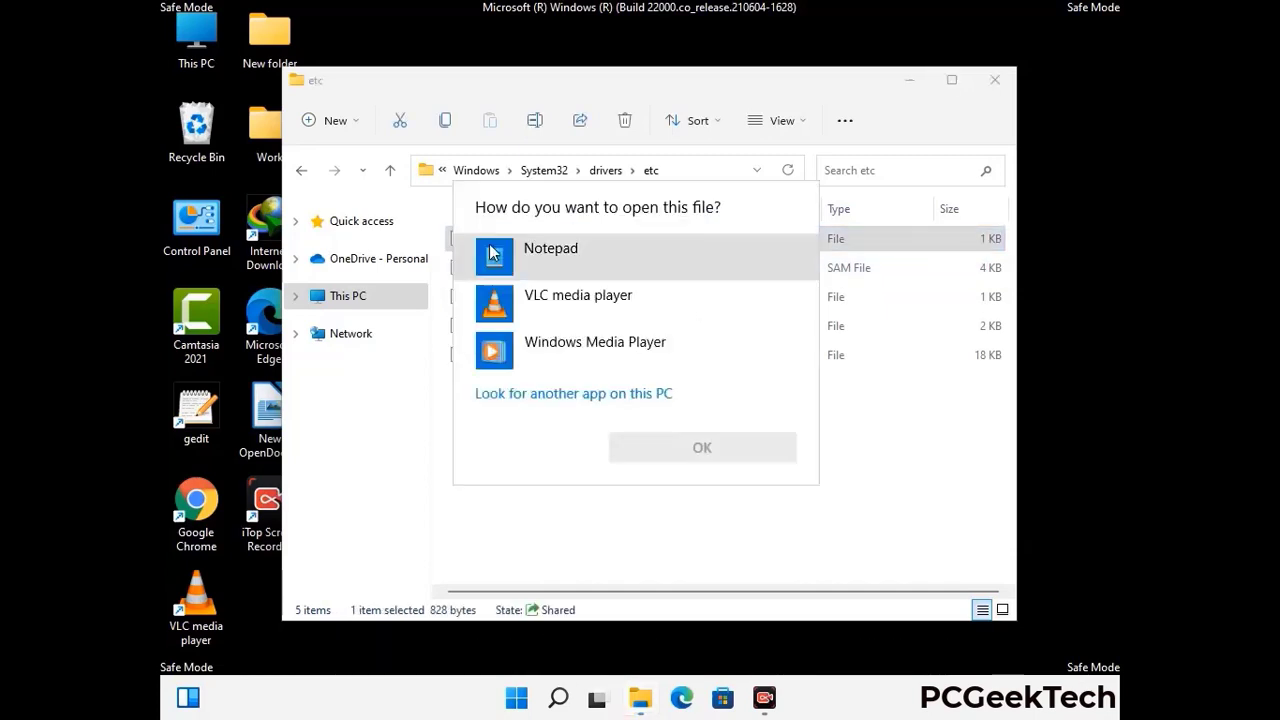
left_click(579, 256)
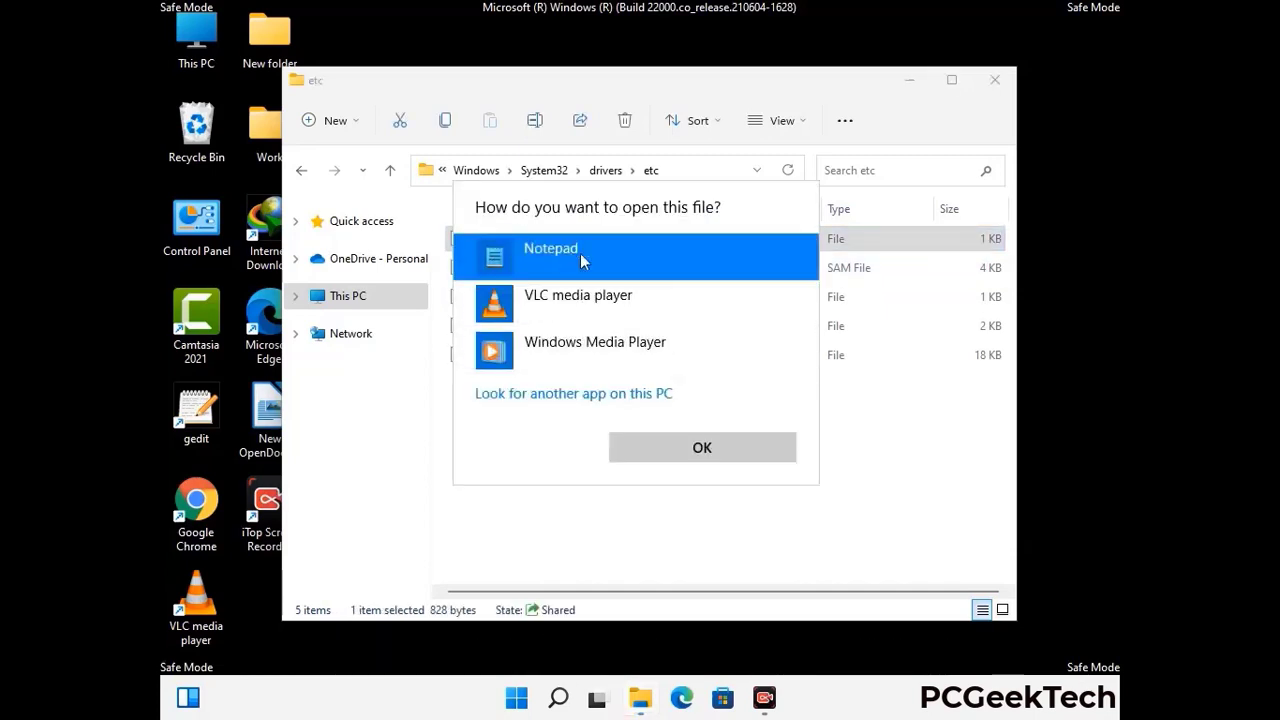
left_click(702, 449)
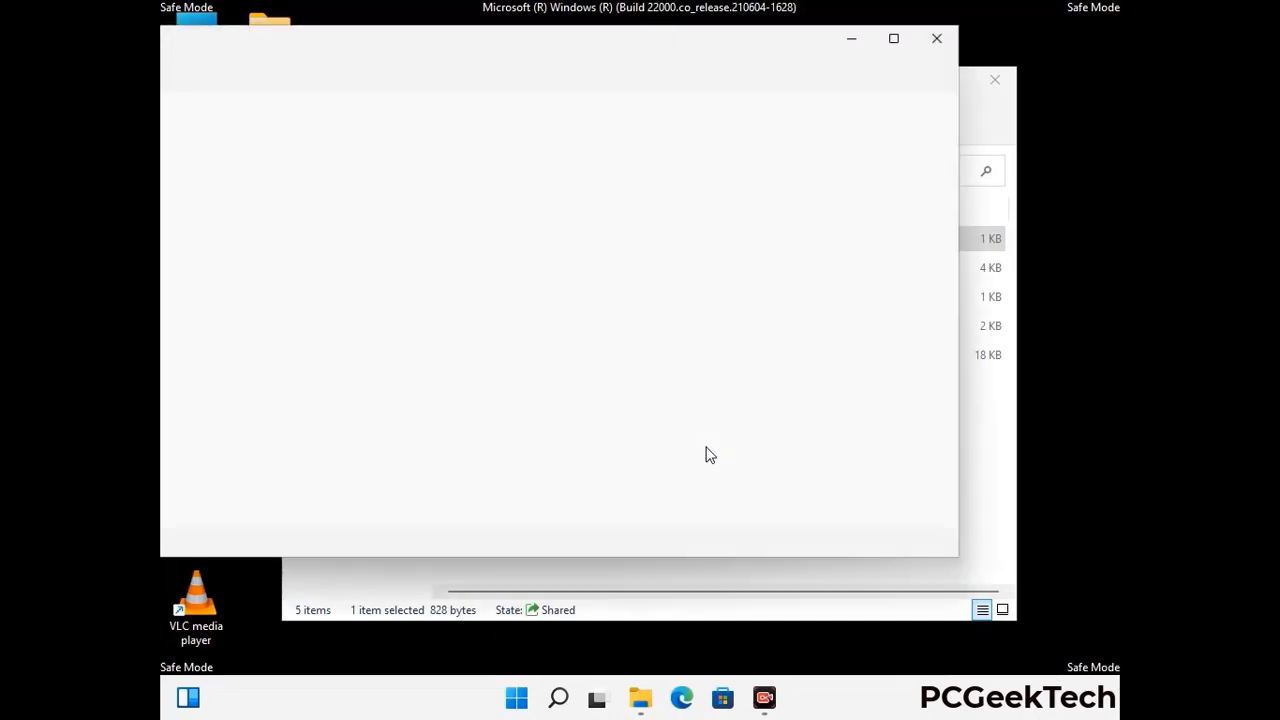
Step: Add an empty line after the last localhost entry and save the hosts file
left_click_drag(553, 56, 754, 66)
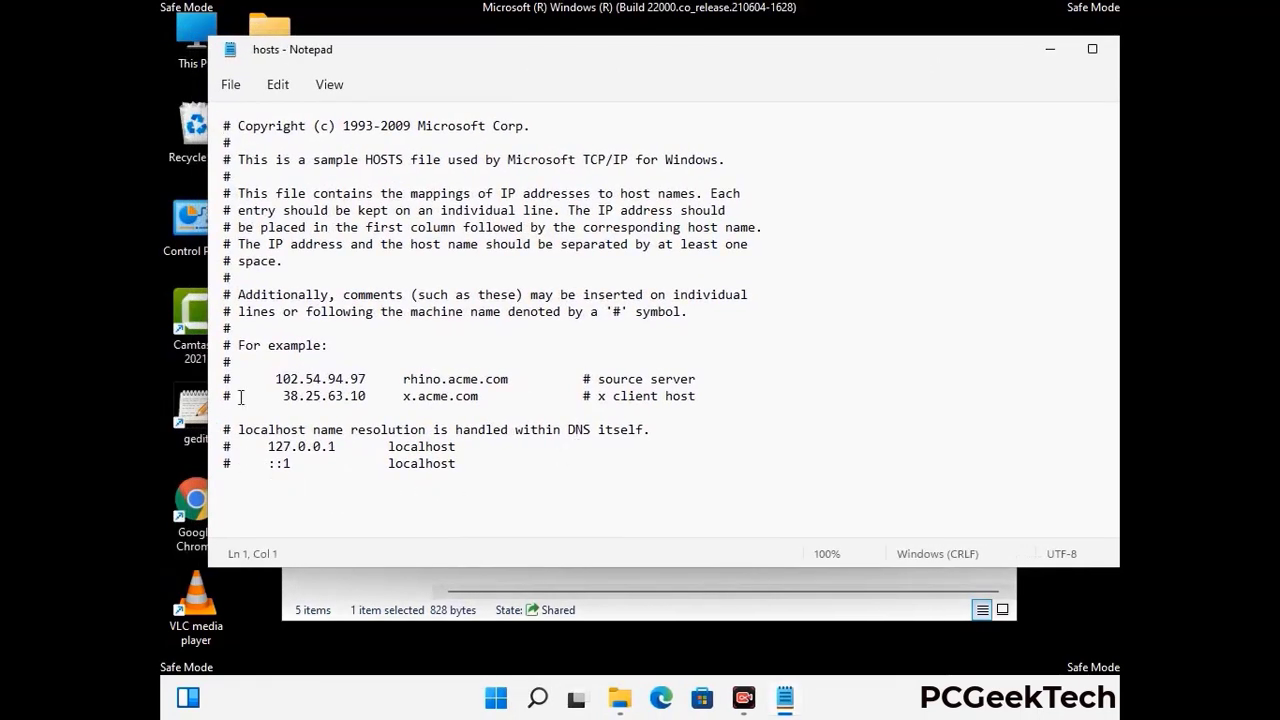
left_click(480, 469)
key("Return")
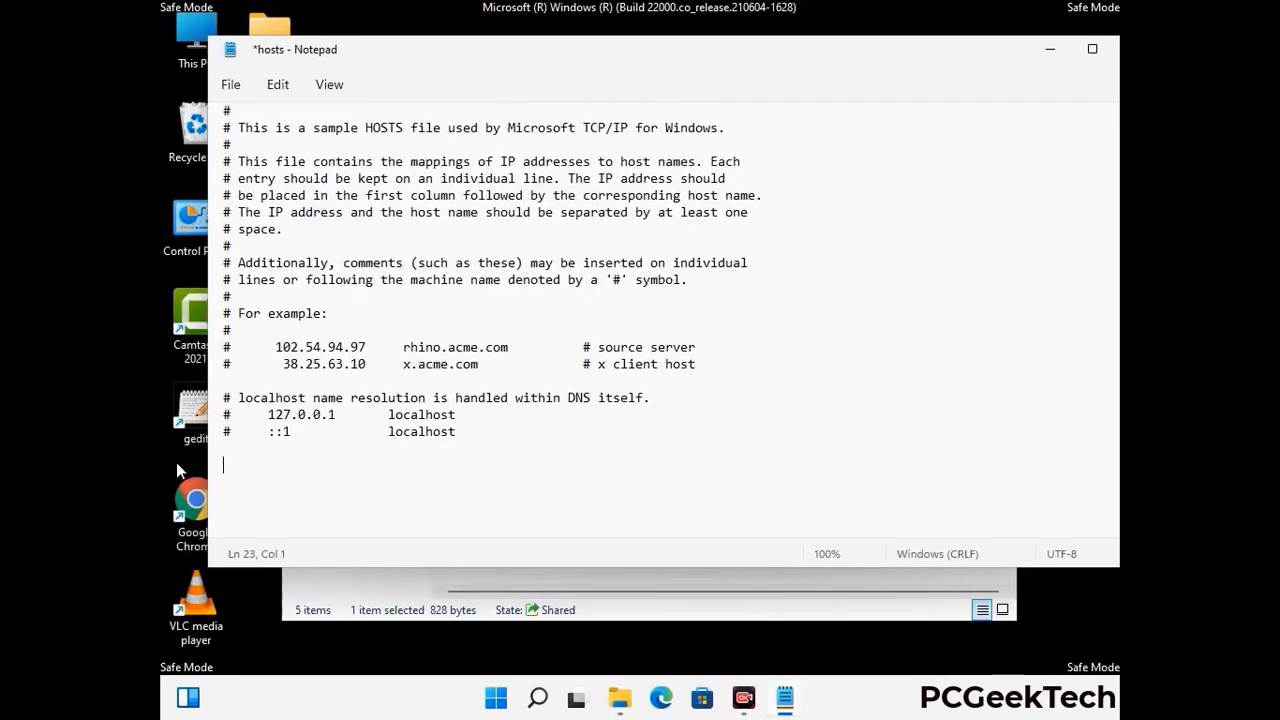
left_click(230, 85)
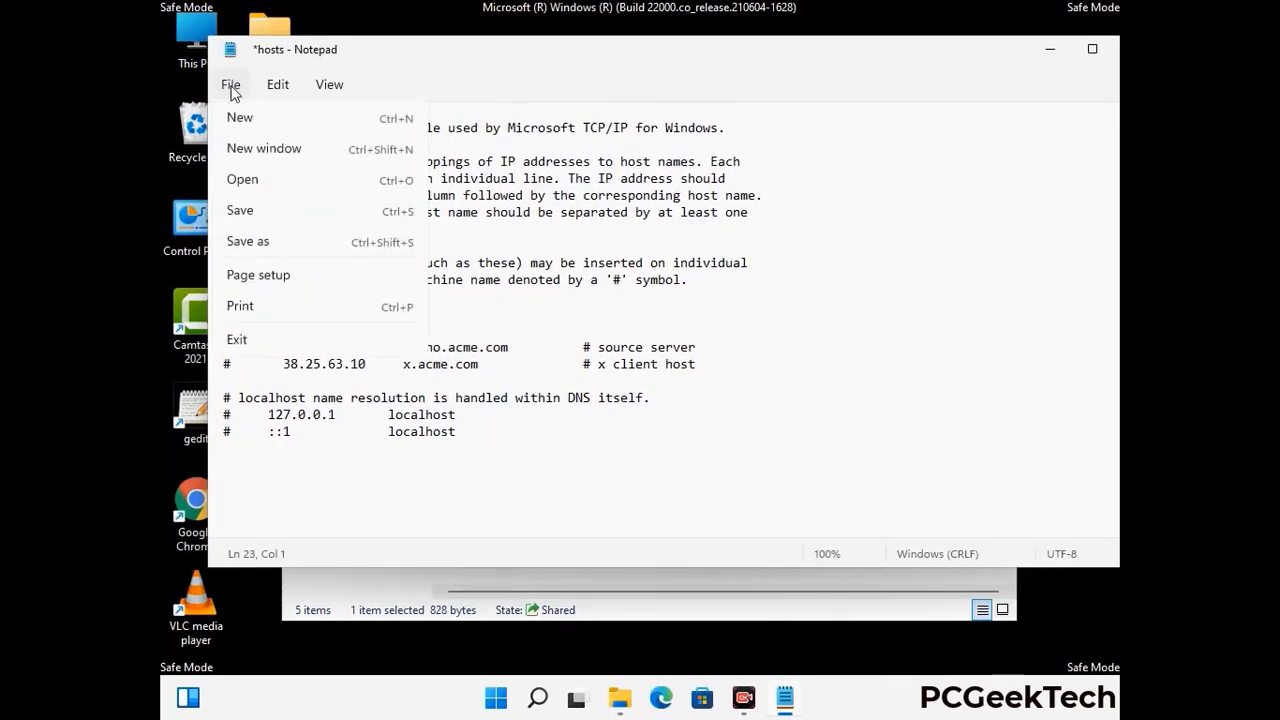
left_click(240, 212)
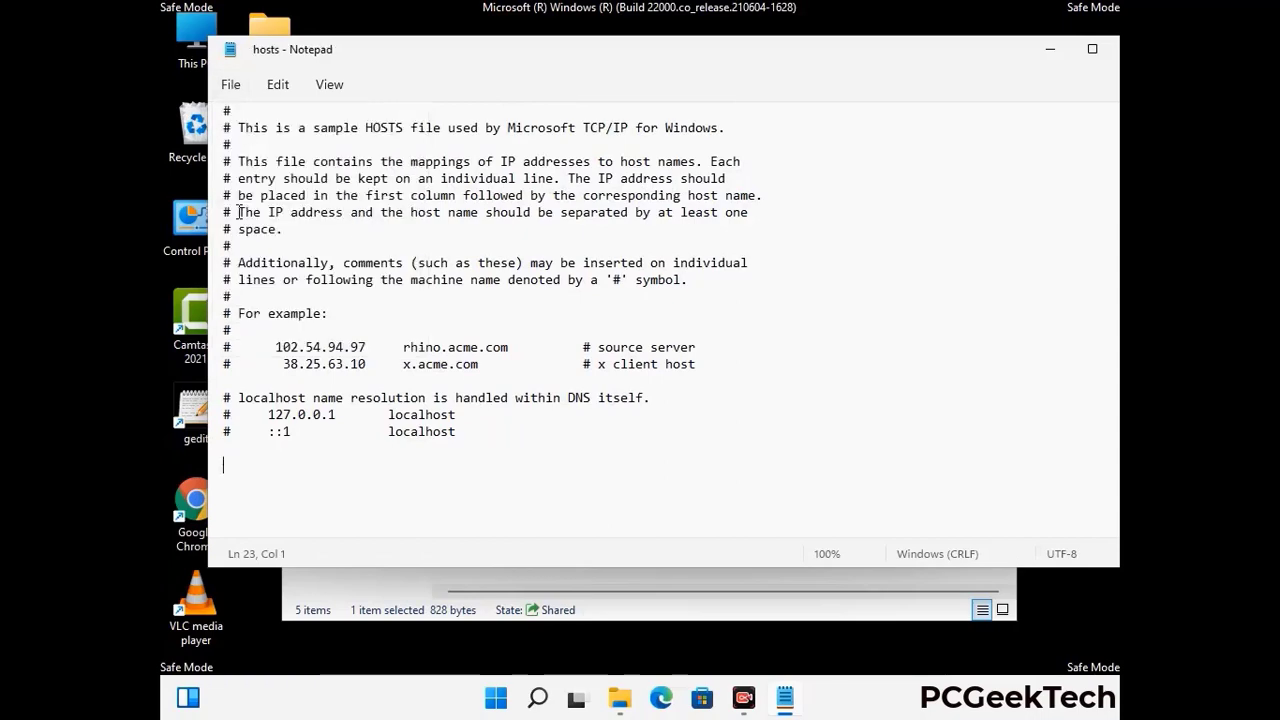
Step: Close the hosts Notepad window and the etc folder window
left_click_drag(965, 55, 820, 55)
left_click(987, 52)
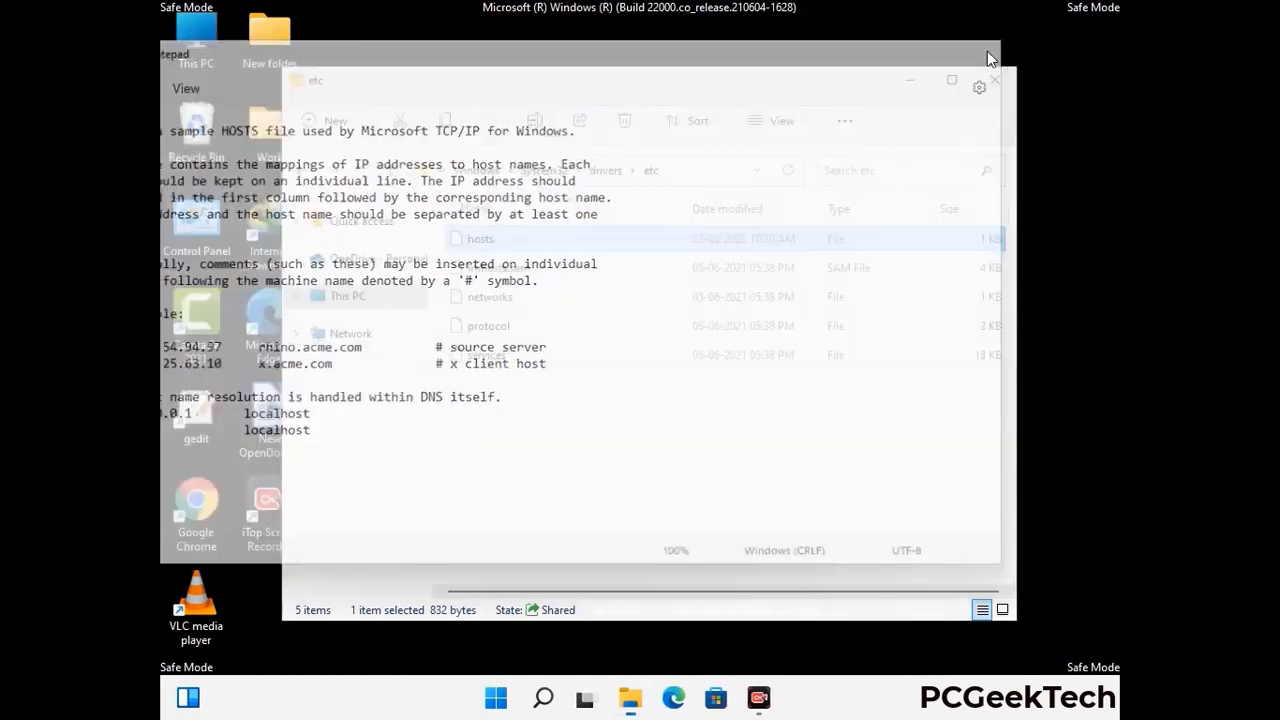
left_click(997, 78)
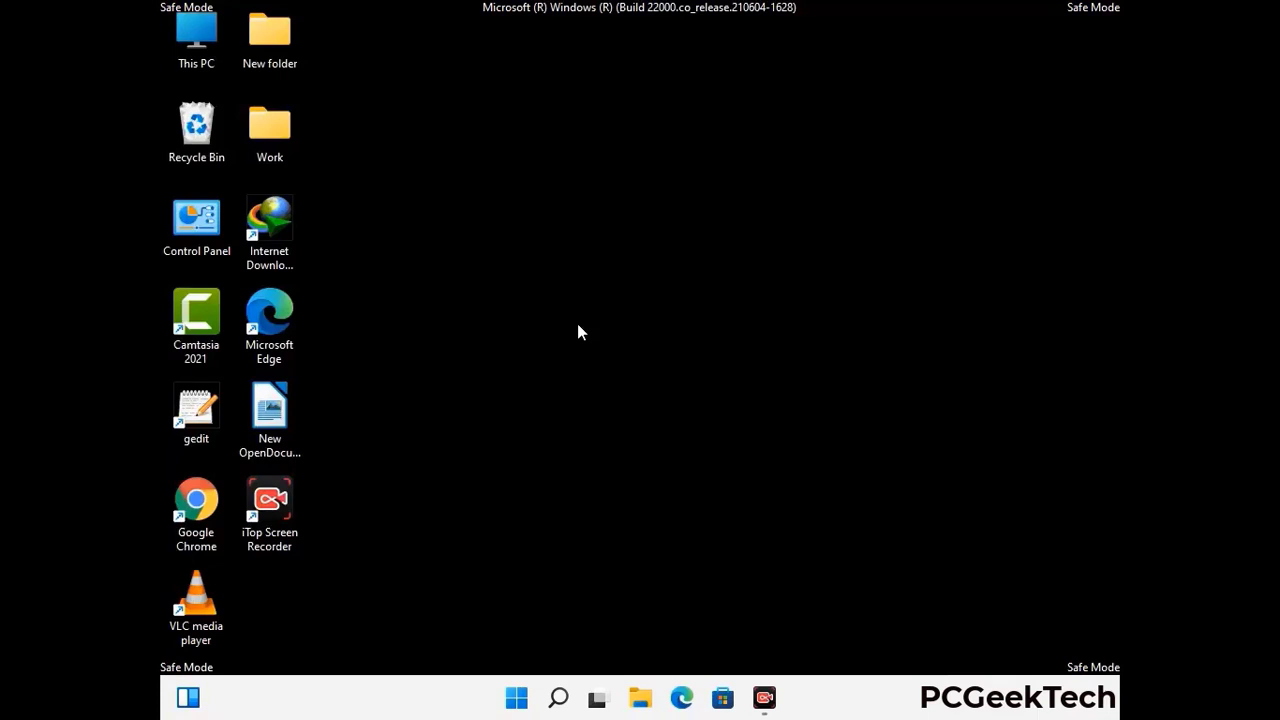
Step: Run %appdata% to open the AppData\Roaming folder in File Explorer
key("super+r")
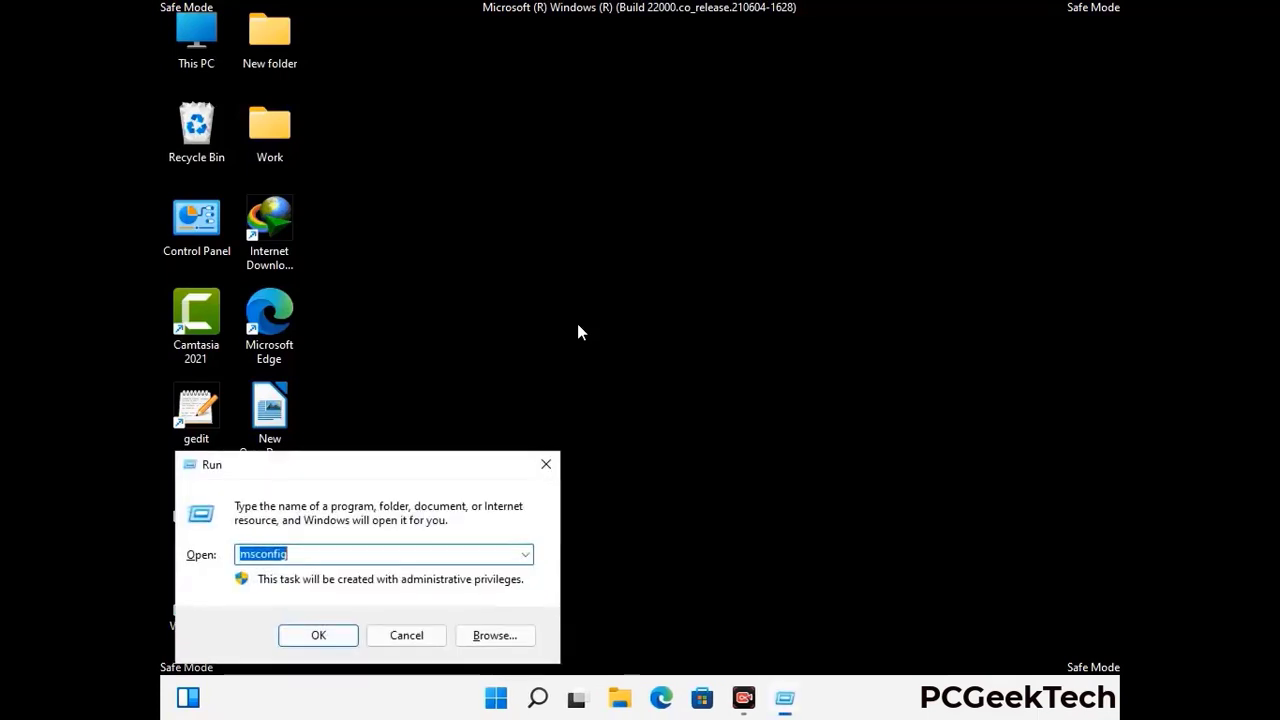
left_click_drag(368, 461, 597, 199)
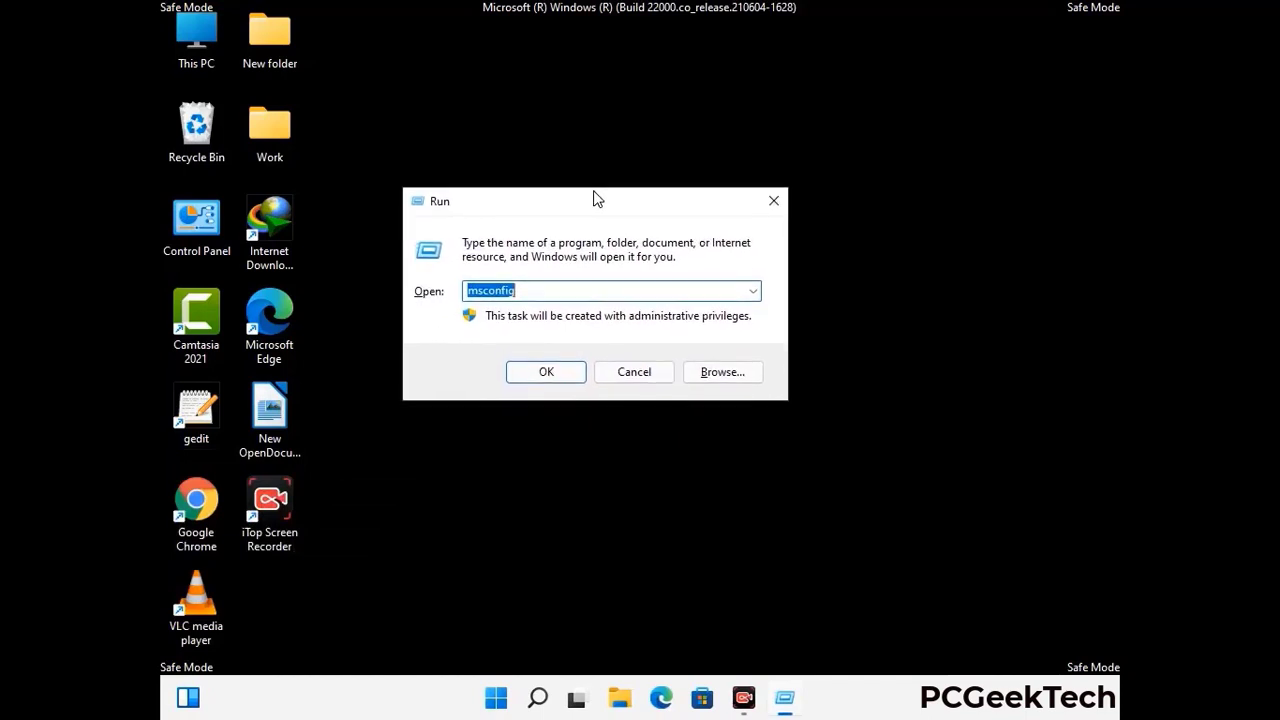
type("%")
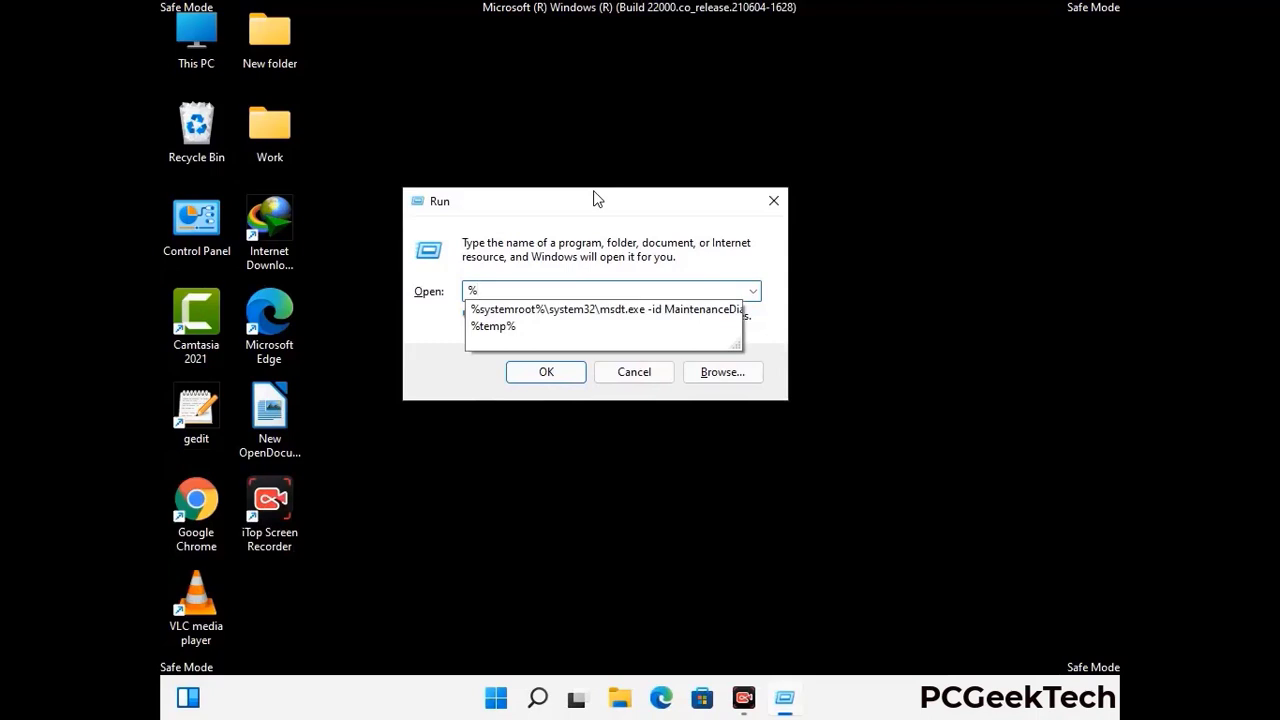
type("appdata%")
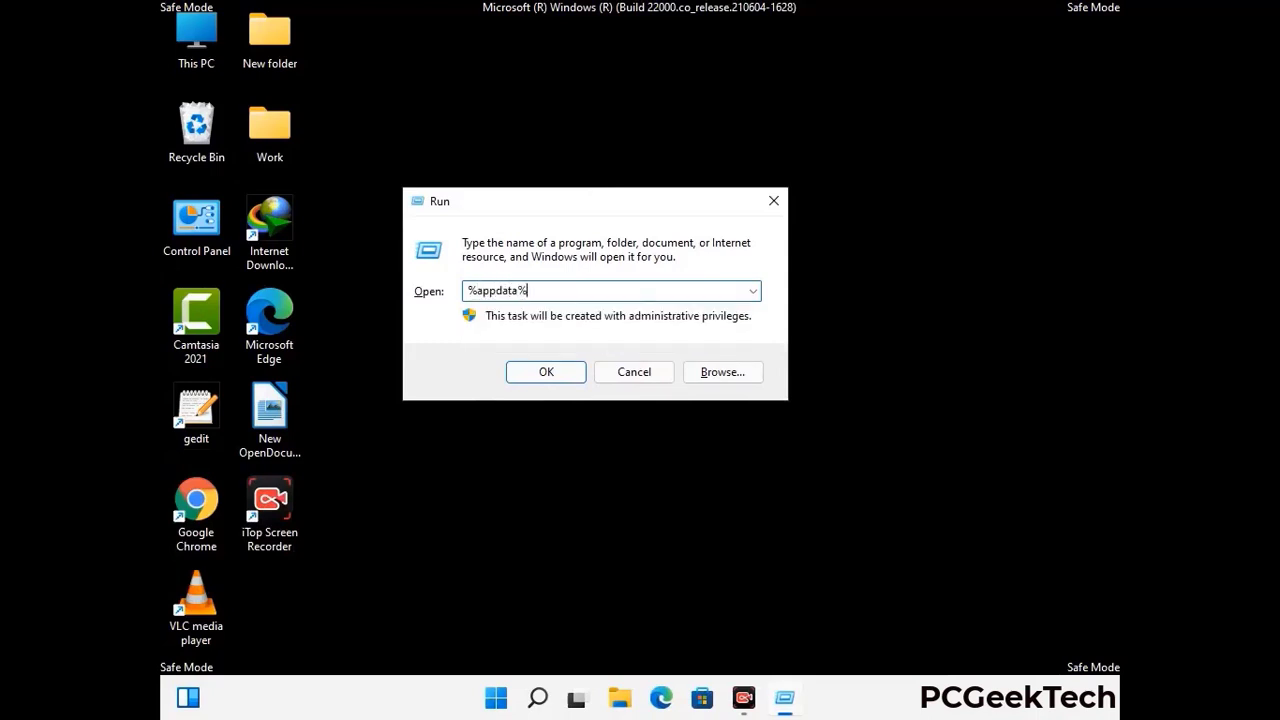
key("Return")
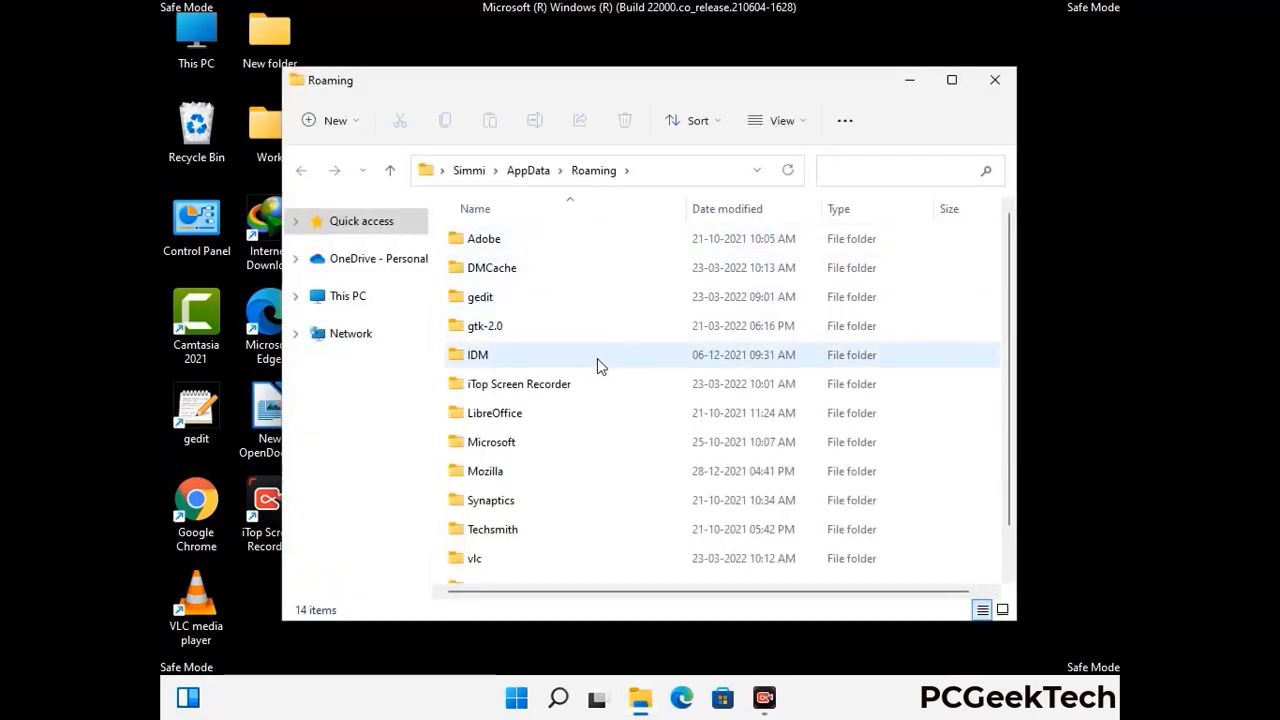
Step: Delete the Zoom folder in AppData\Roaming, then close the Roaming window
scroll(600, 360, "down", 1)
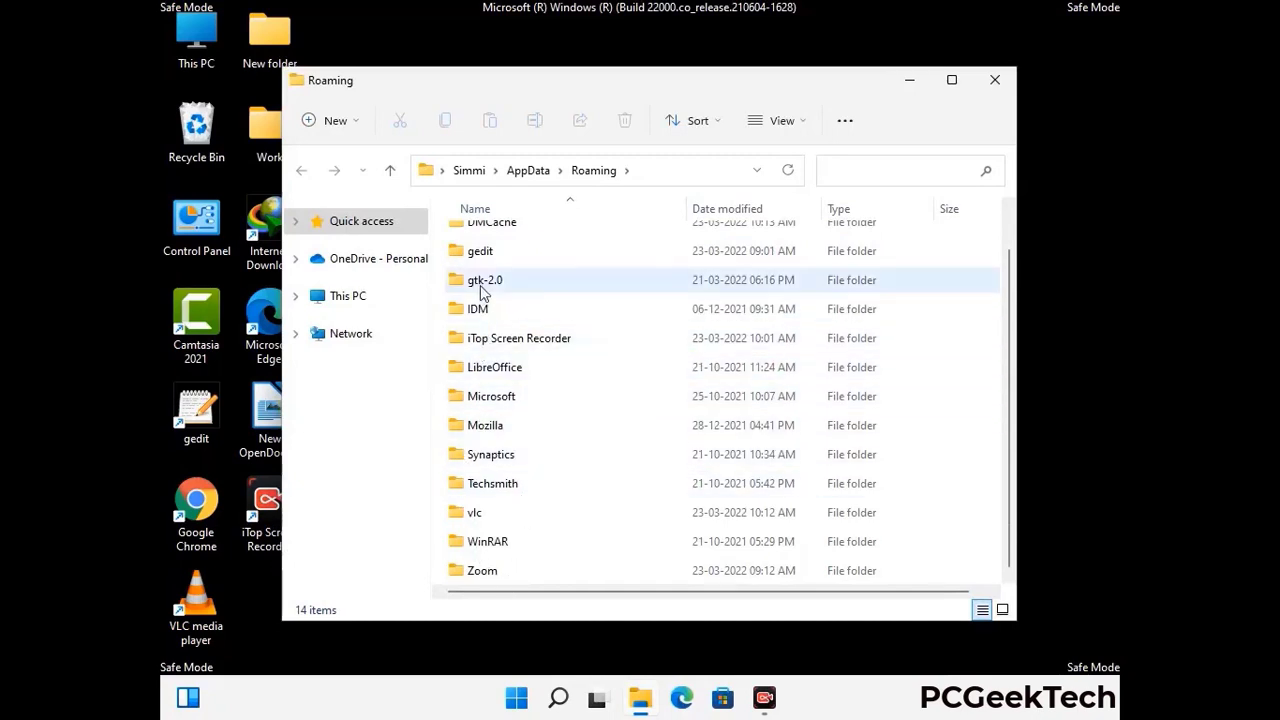
scroll(505, 260, "up", 1)
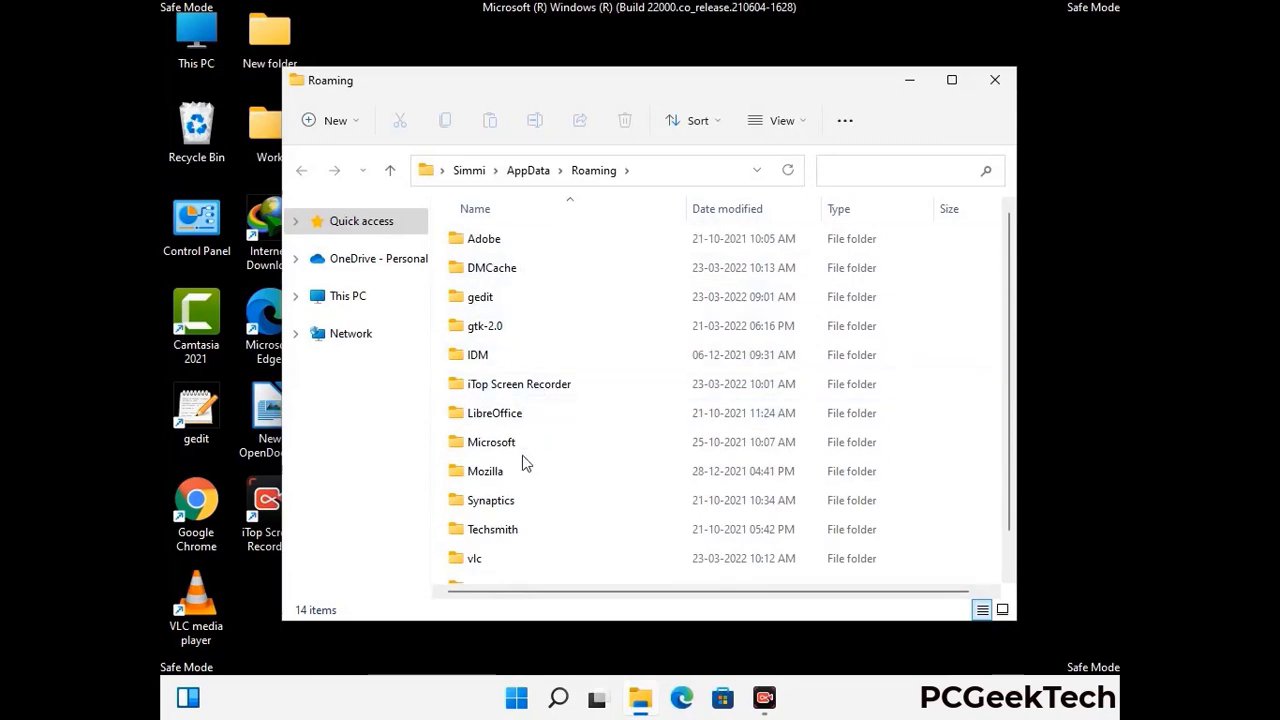
scroll(523, 466, "down", 1)
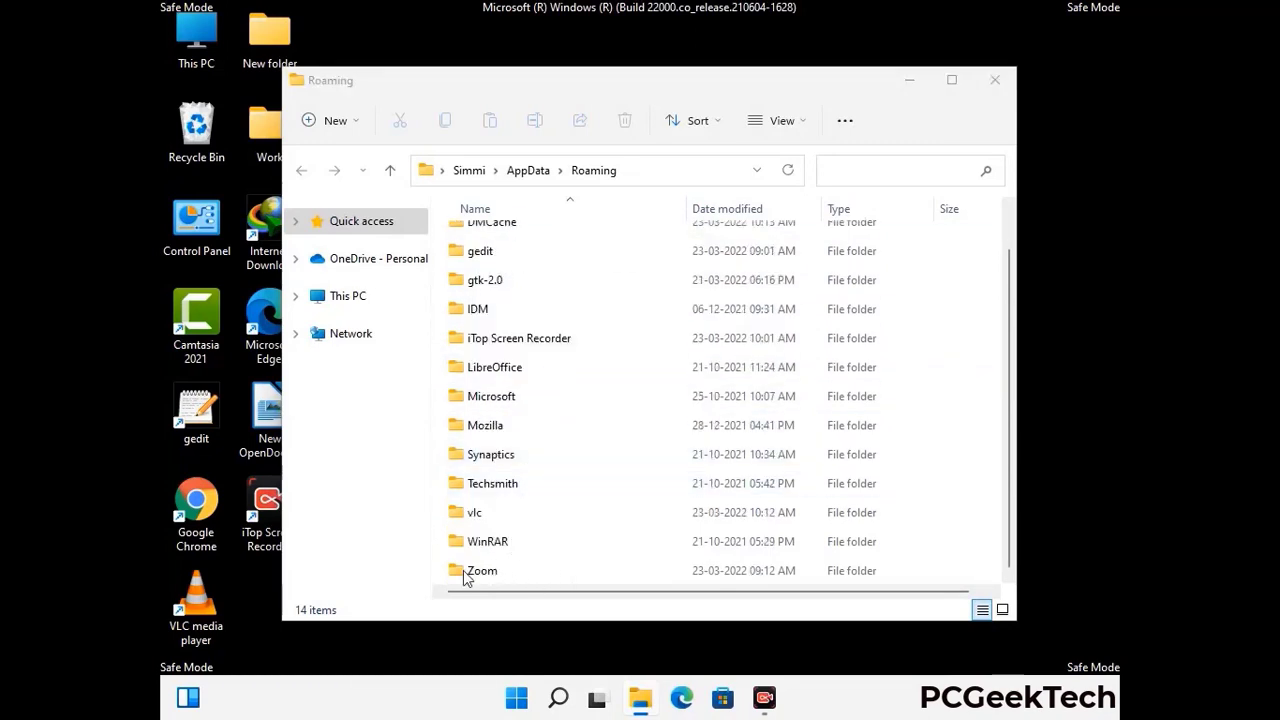
left_click(716, 564)
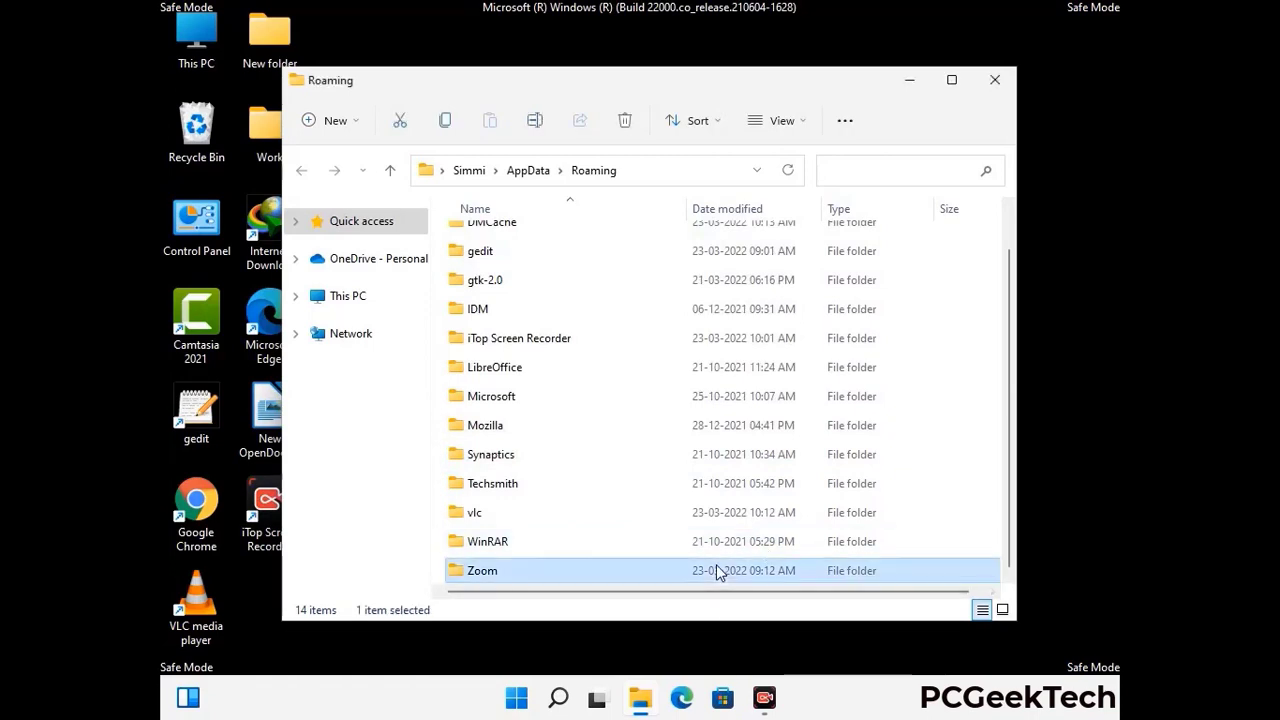
left_click(633, 127)
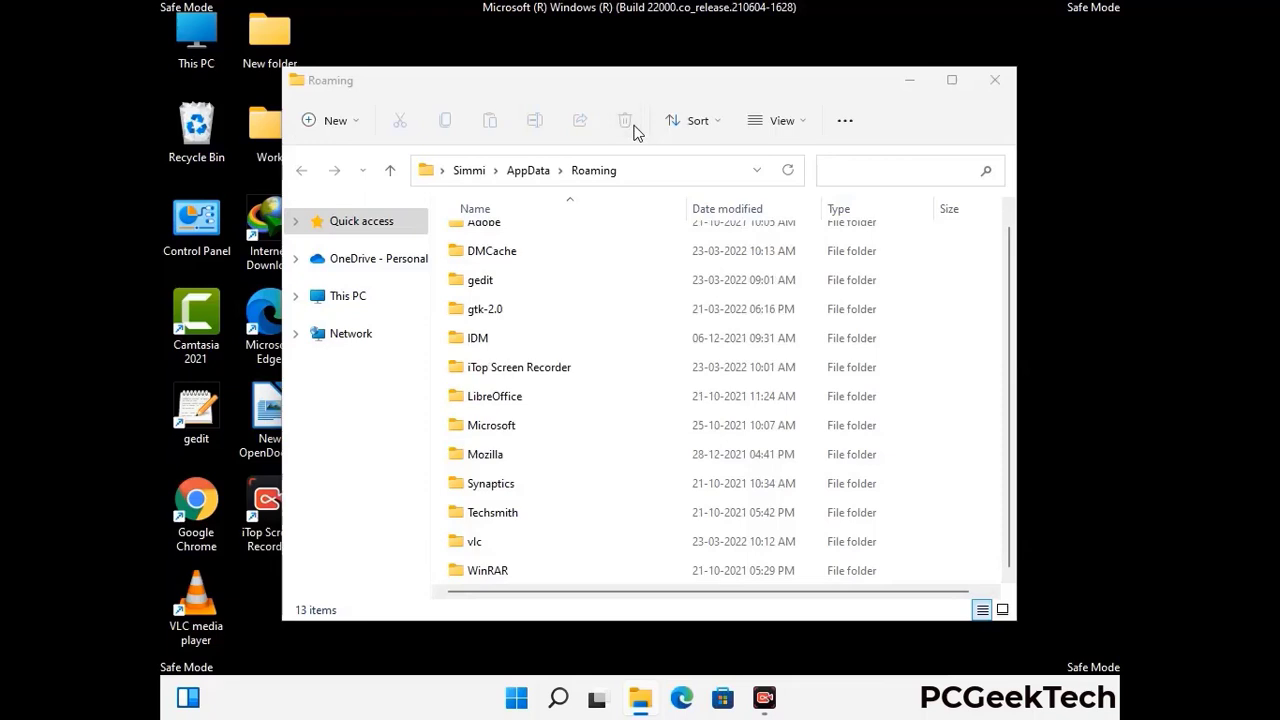
left_click(991, 82)
left_click(993, 84)
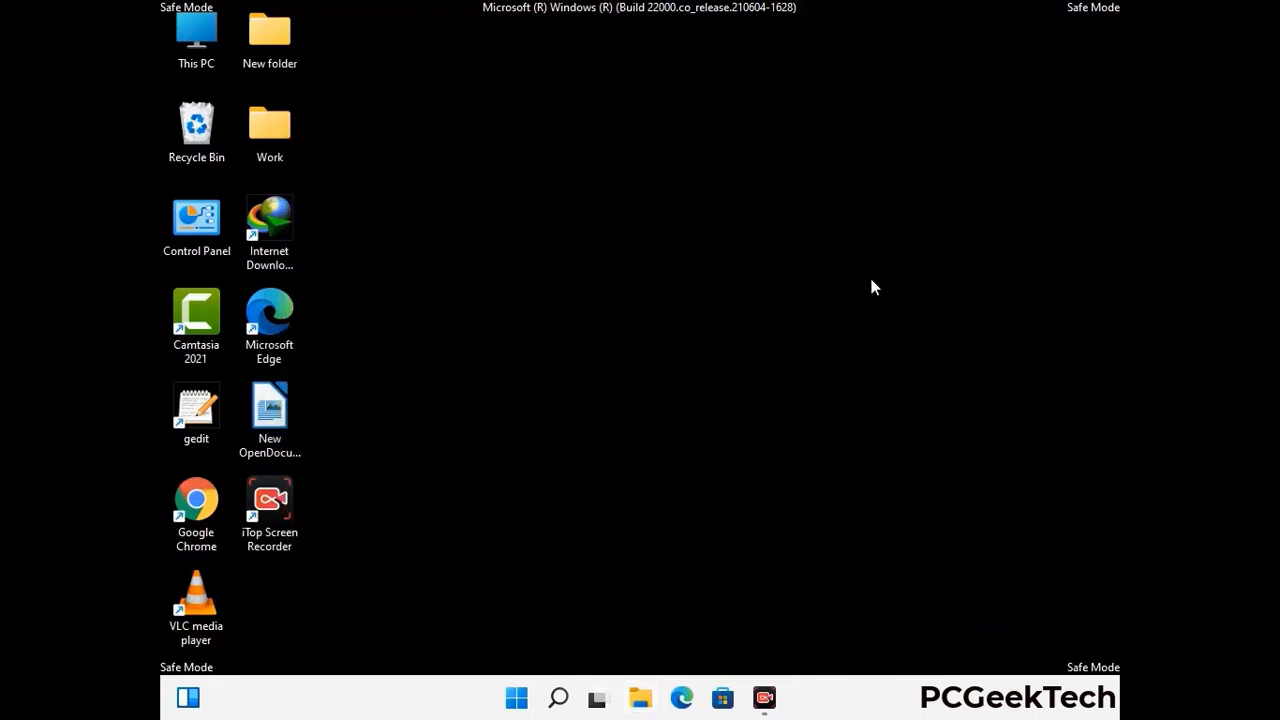
Step: Run %LocalAppData% to open AppData\Local in File Explorer
key("super+r")
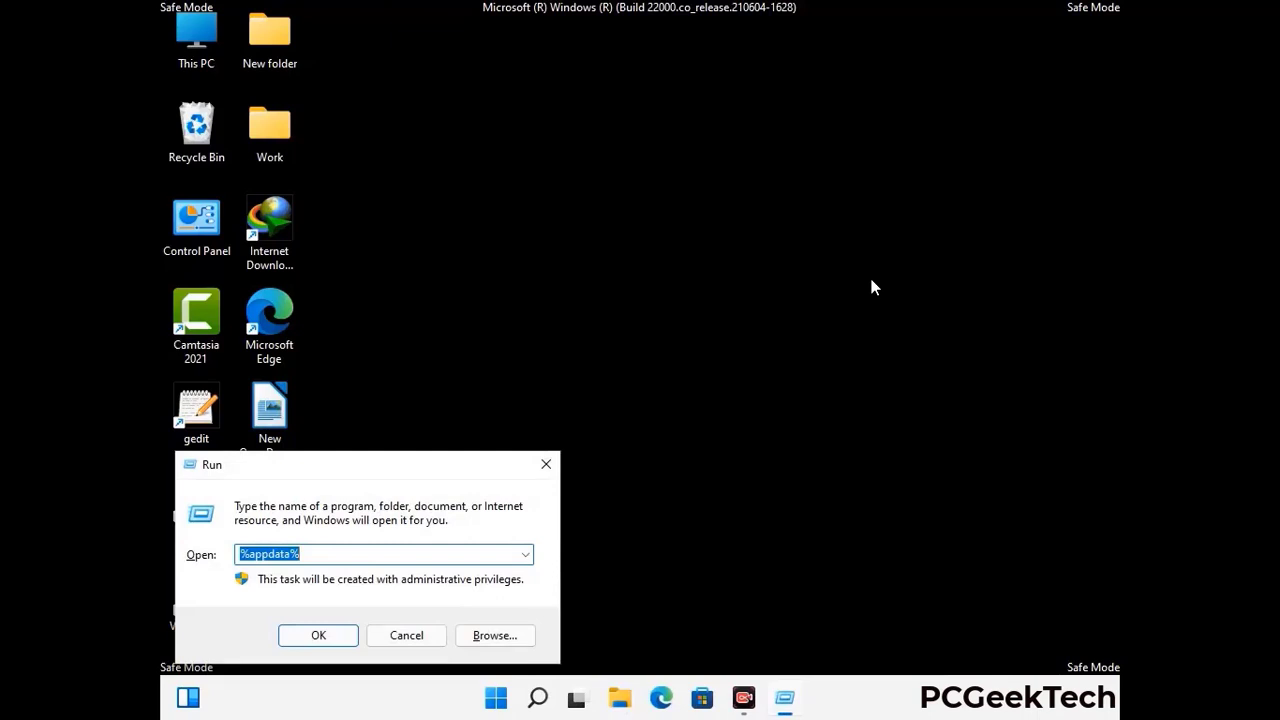
left_click_drag(400, 475, 671, 253)
type("%Local")
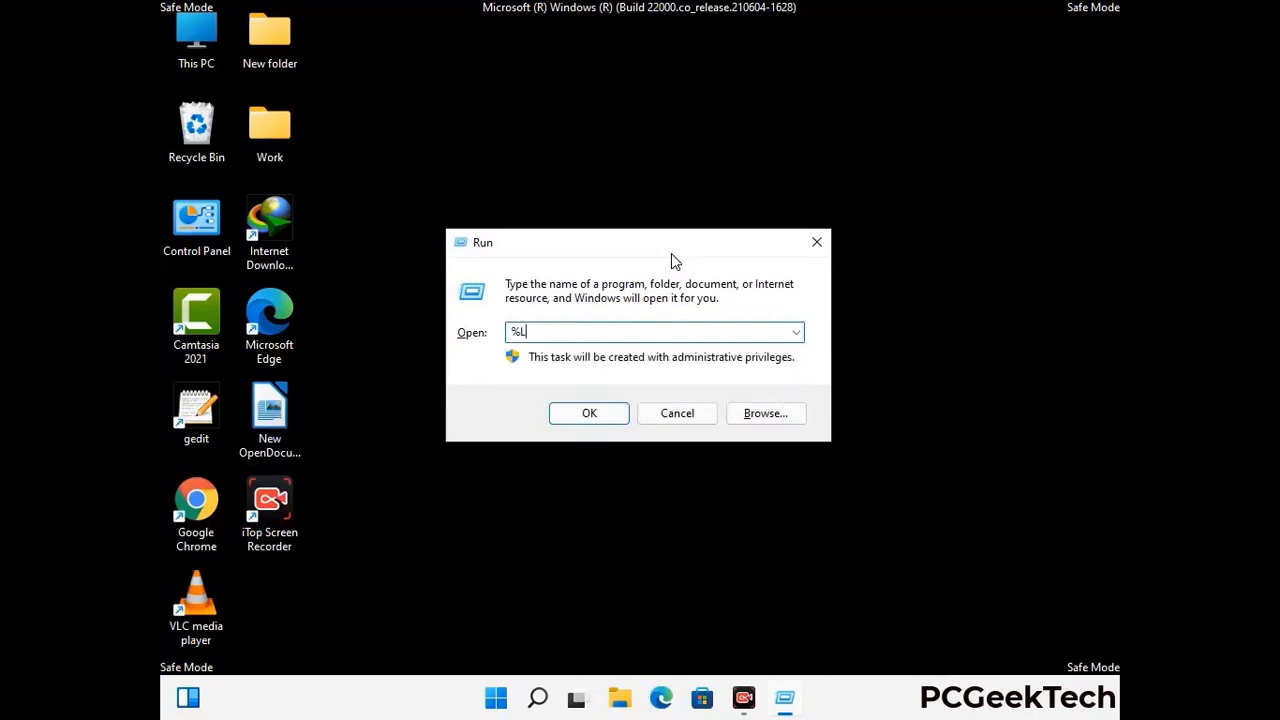
type("App")
key("Return")
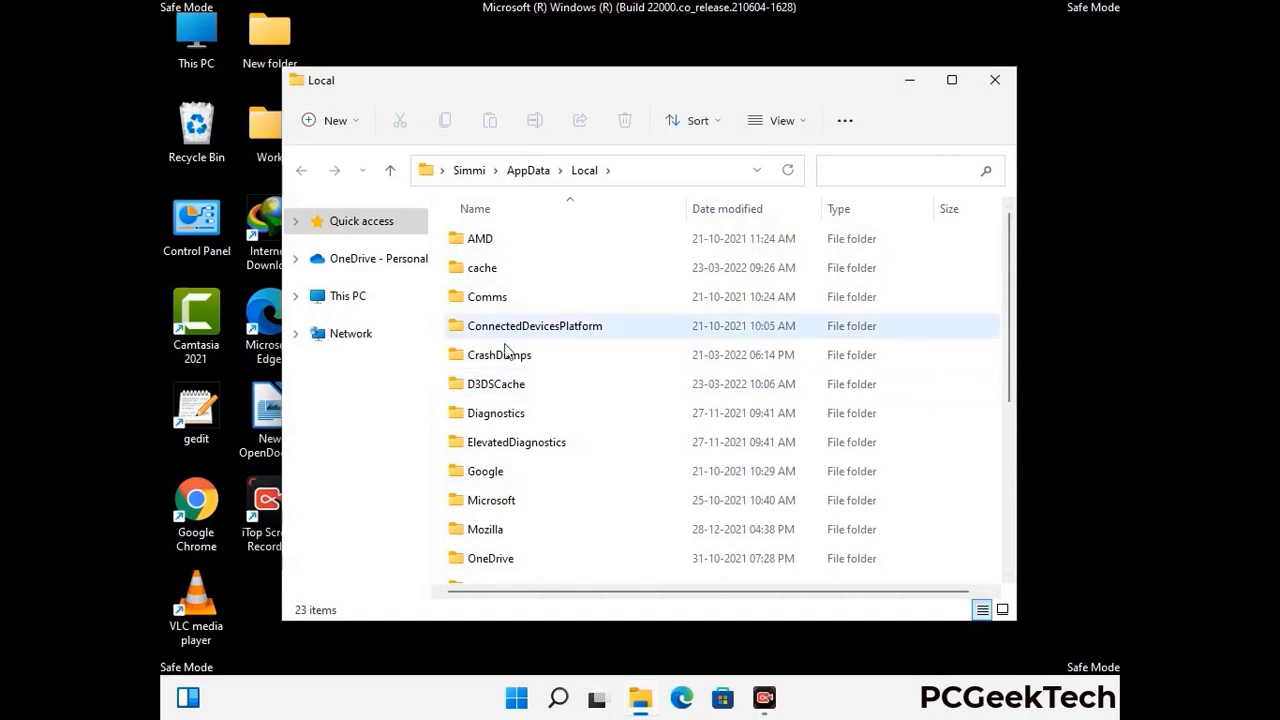
Step: Delete the Mozilla folder in AppData\Local, leaving 22 items, and close the window
scroll(532, 430, "down", 1)
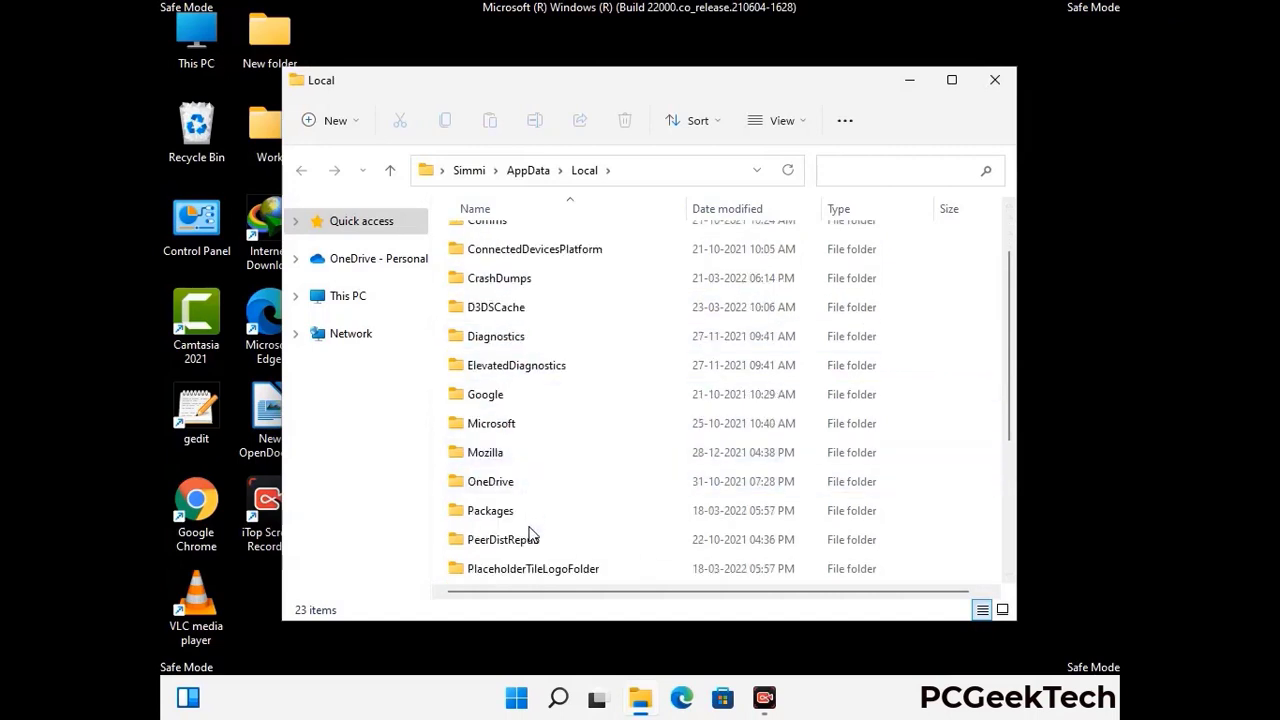
left_click(499, 458)
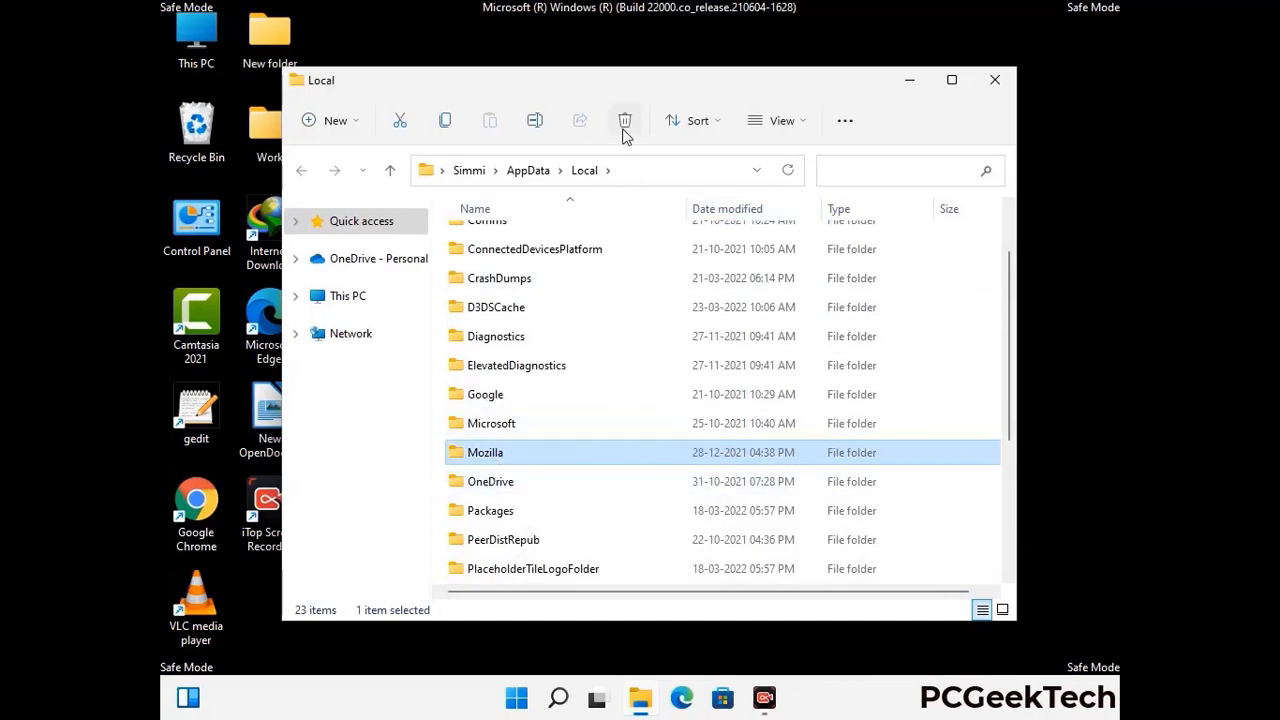
left_click(624, 122)
left_click(624, 122)
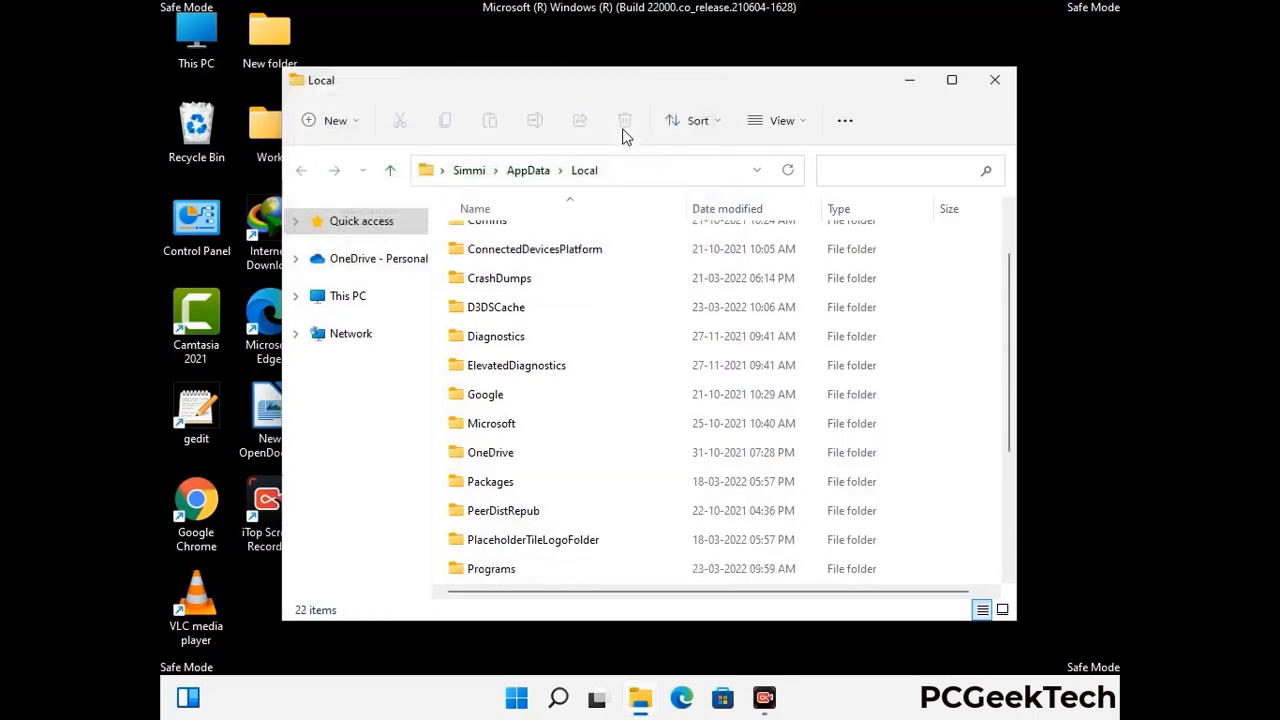
left_click(996, 90)
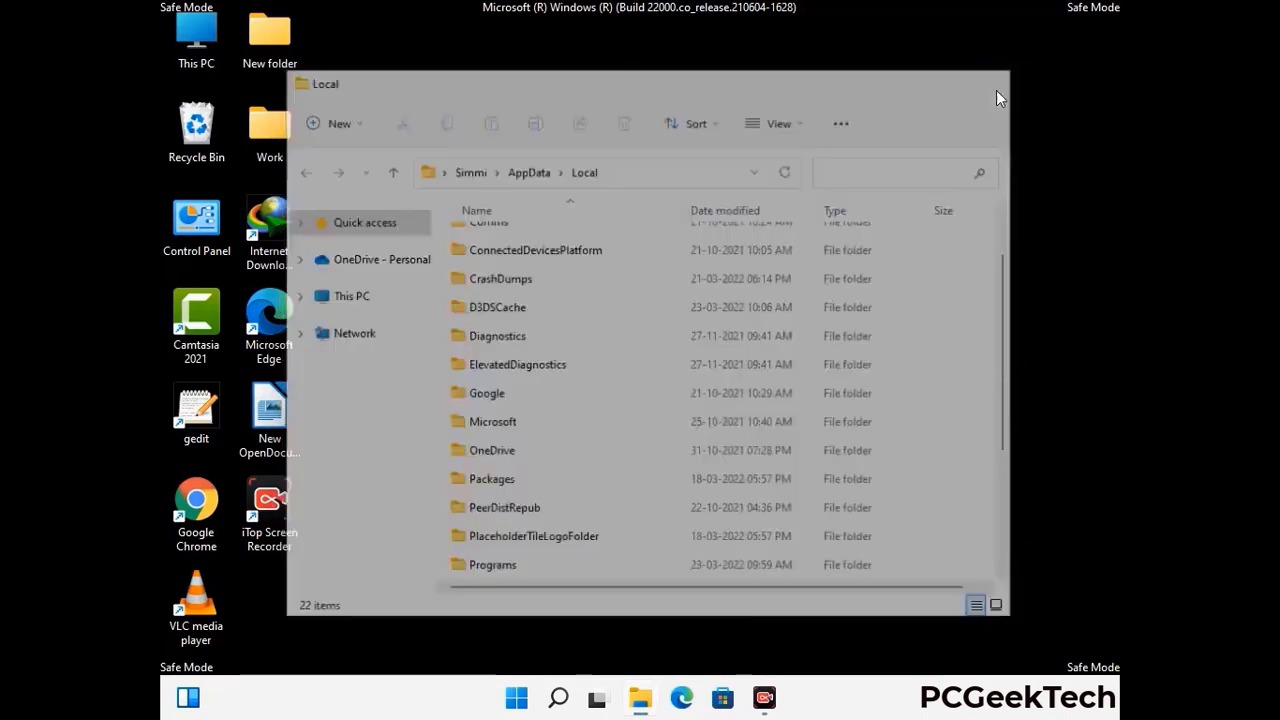
Step: Enter %ProgramData% in the Run dialog to open the ProgramData folder
key("super+r")
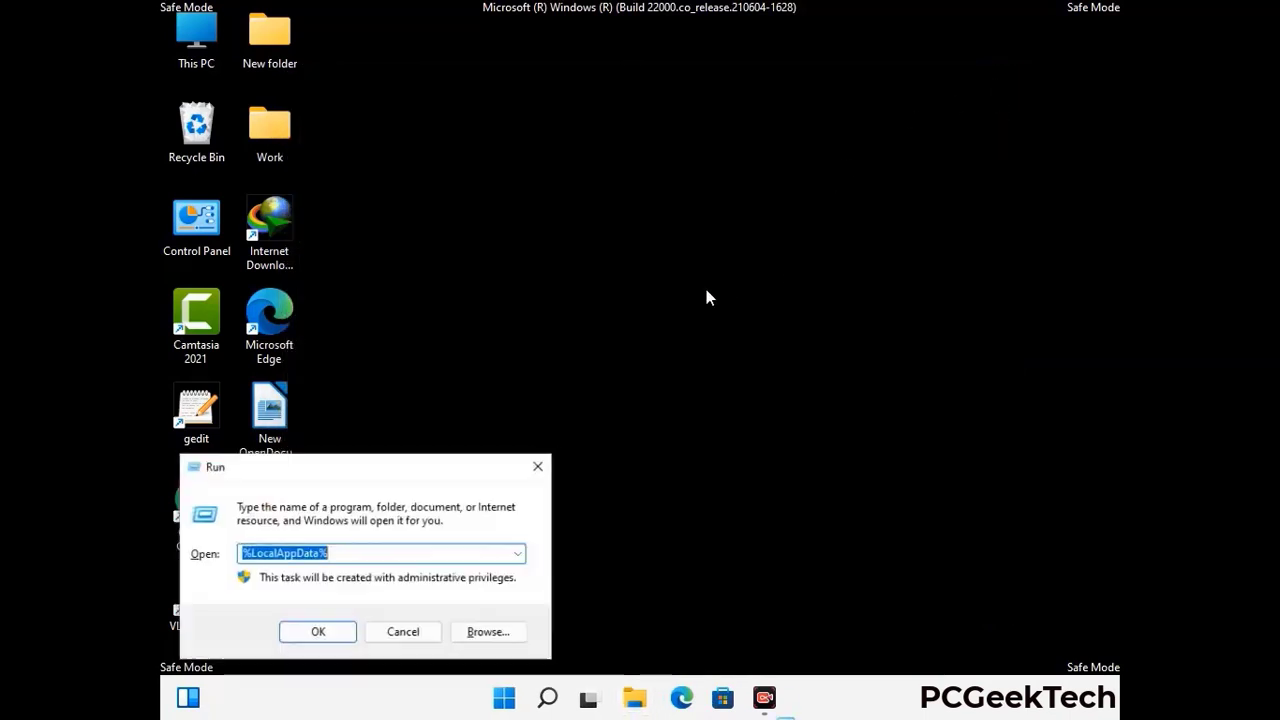
left_click_drag(326, 476, 585, 265)
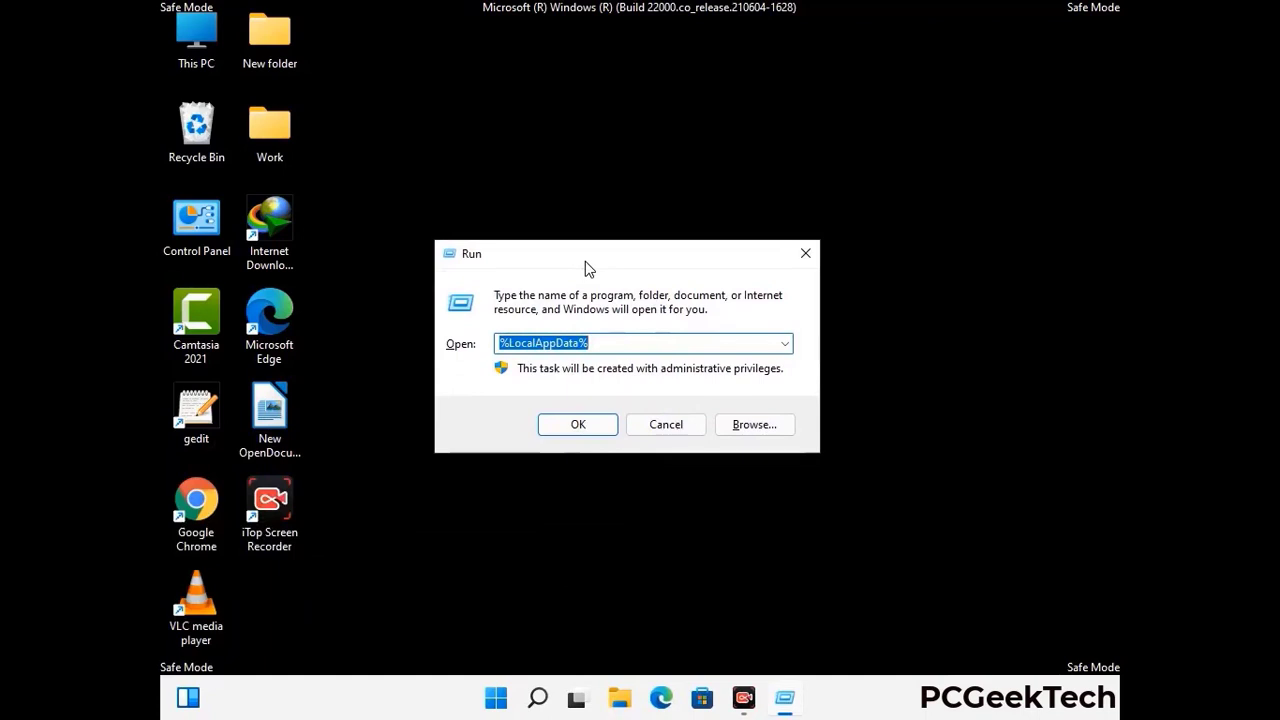
type("%")
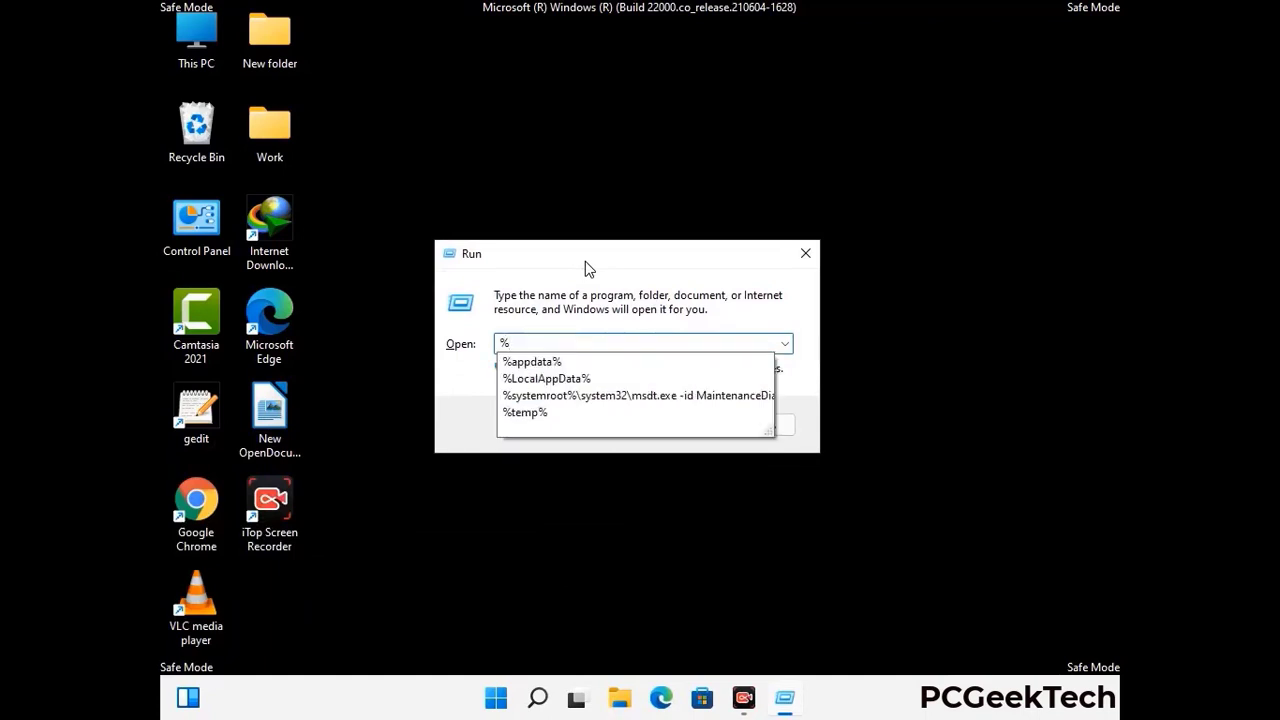
type("ProgramData%")
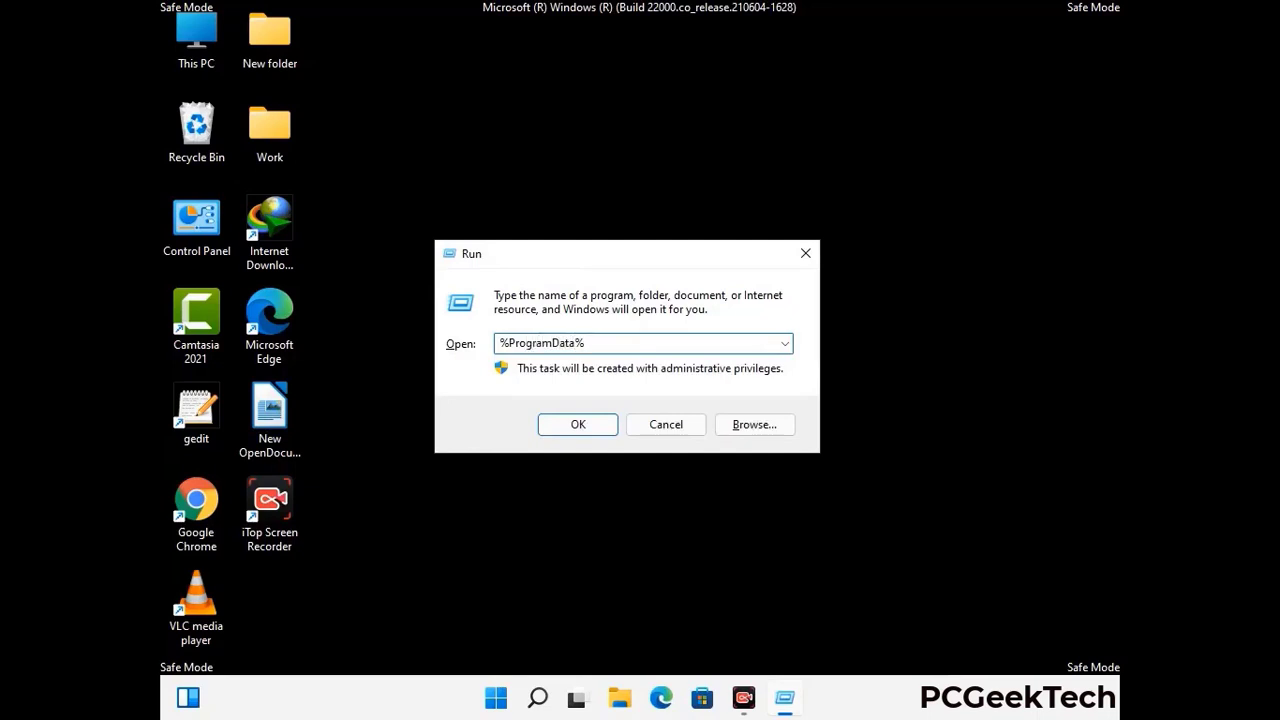
key("Return")
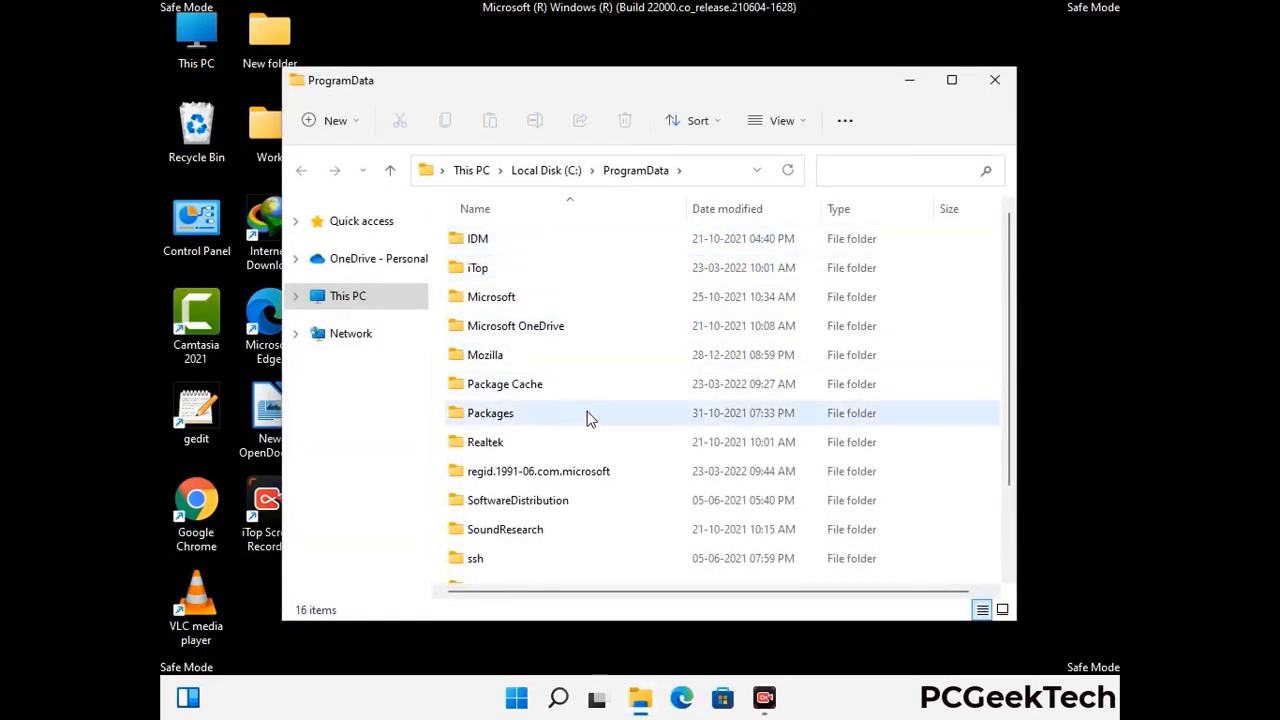
Step: Delete the Mozilla folder from ProgramData, then close the folder window
scroll(588, 420, "down", 2)
scroll(586, 450, "down", 1)
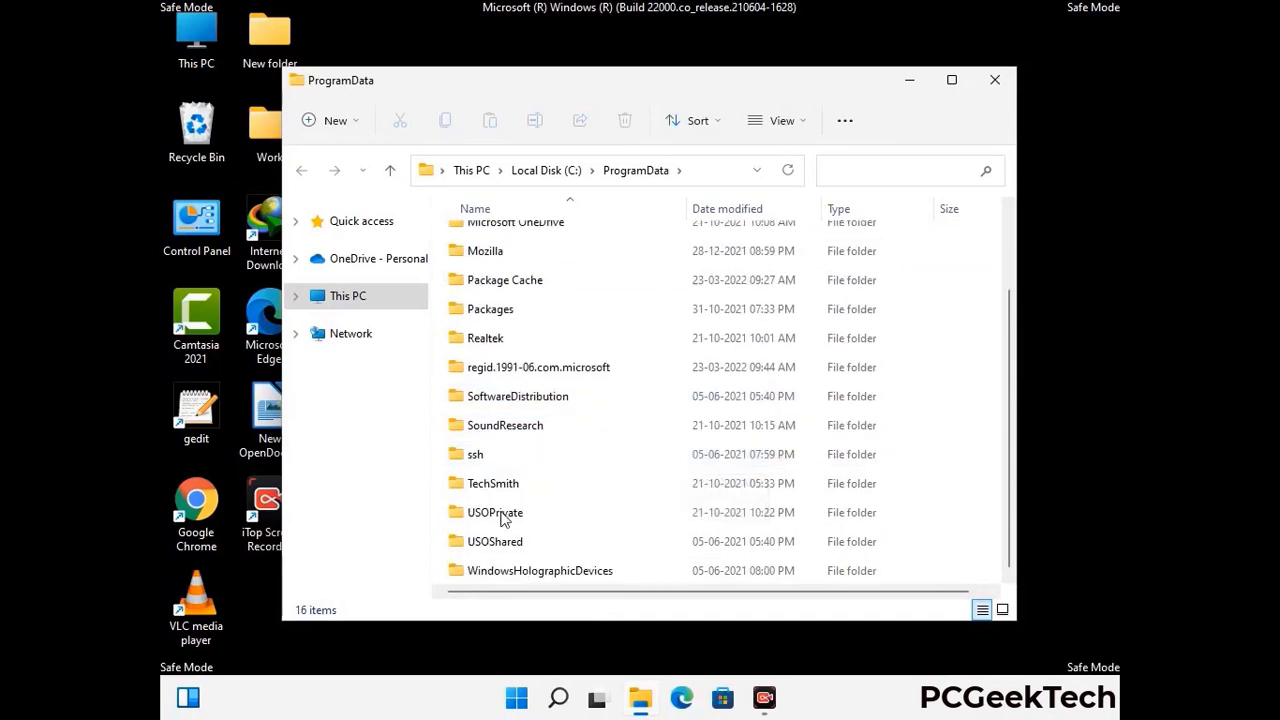
left_click(497, 251)
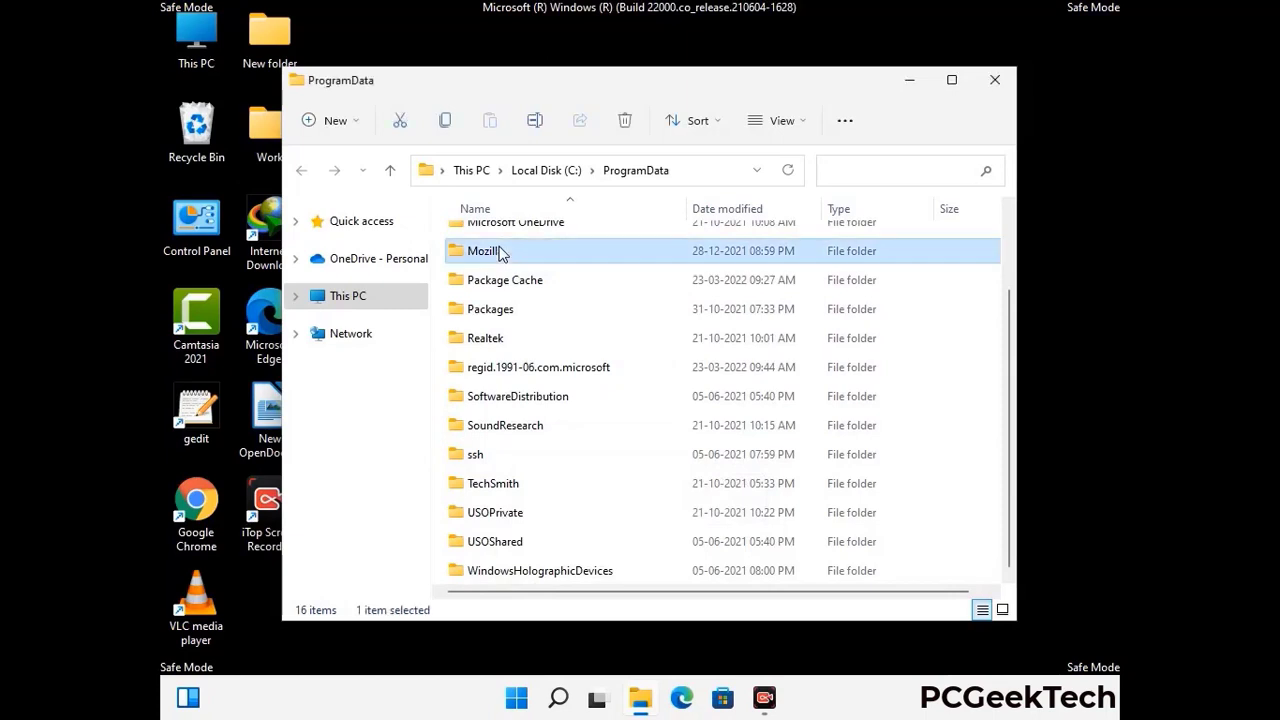
left_click(631, 125)
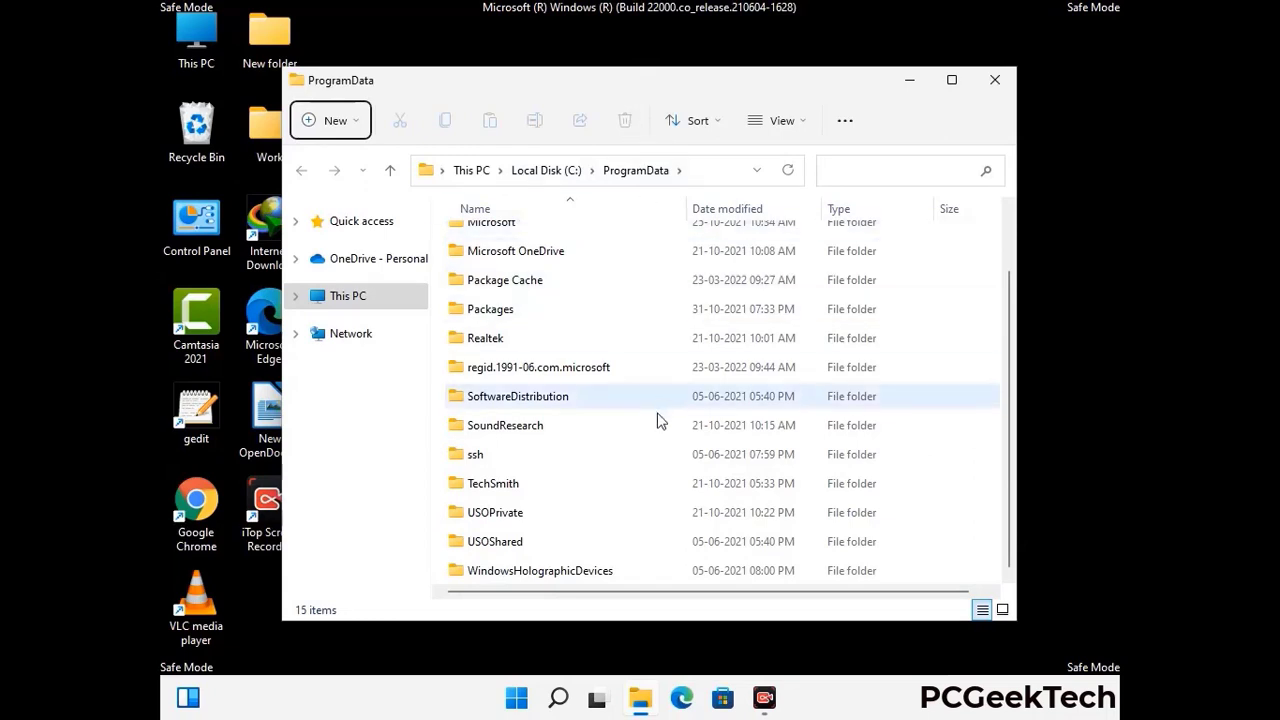
scroll(658, 421, "up", 2)
left_click(1005, 84)
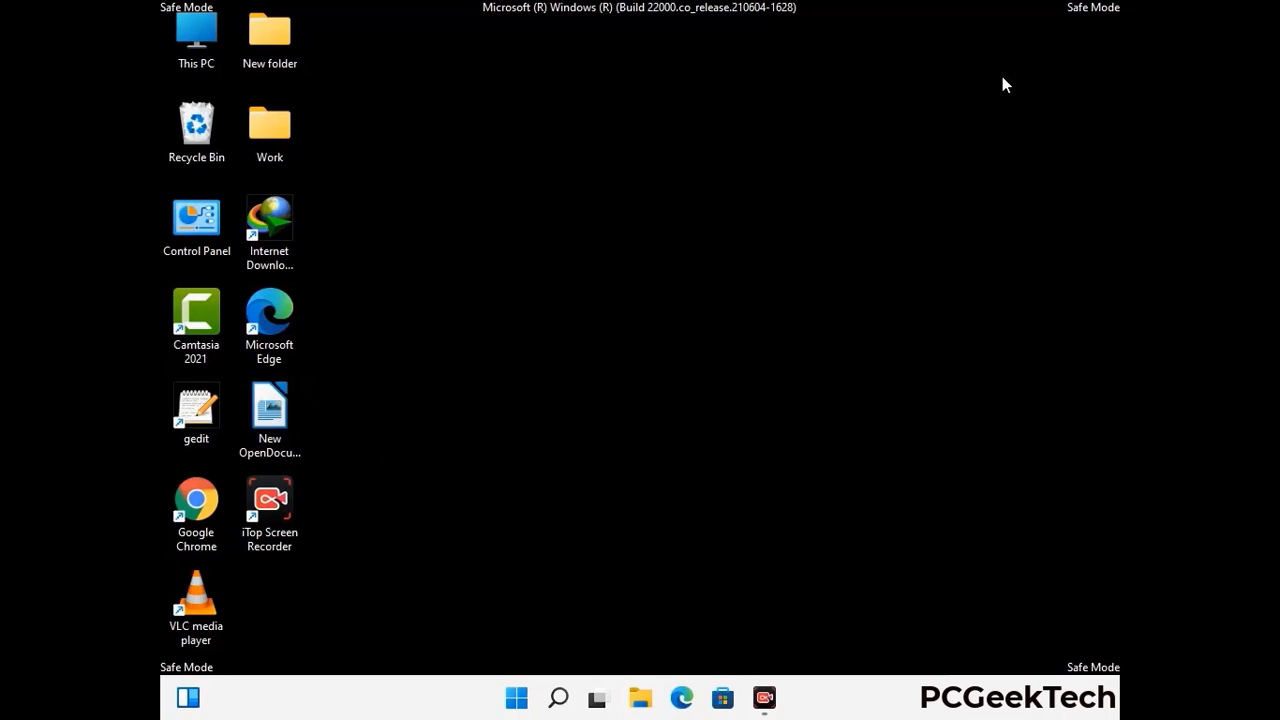
Step: Run %WinDir% from the Run dialog to open C:\Windows in File Explorer
key("super+r")
left_click_drag(418, 464, 665, 253)
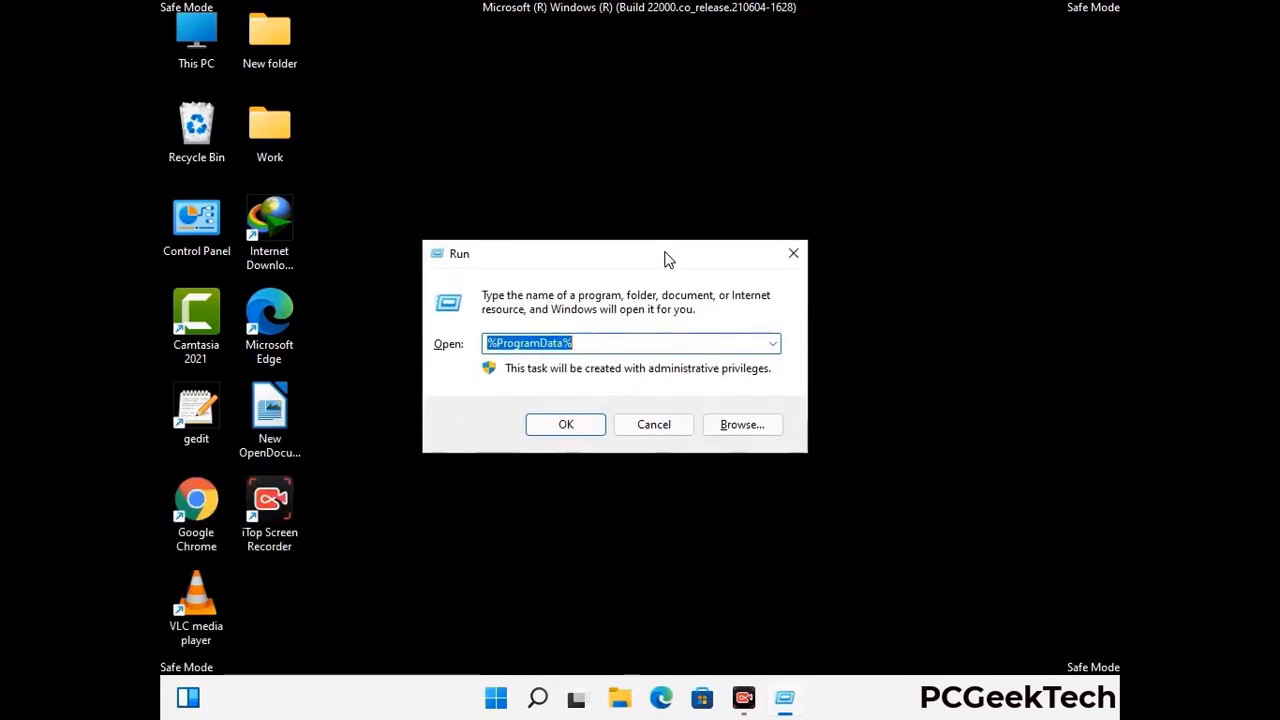
type("%Wi")
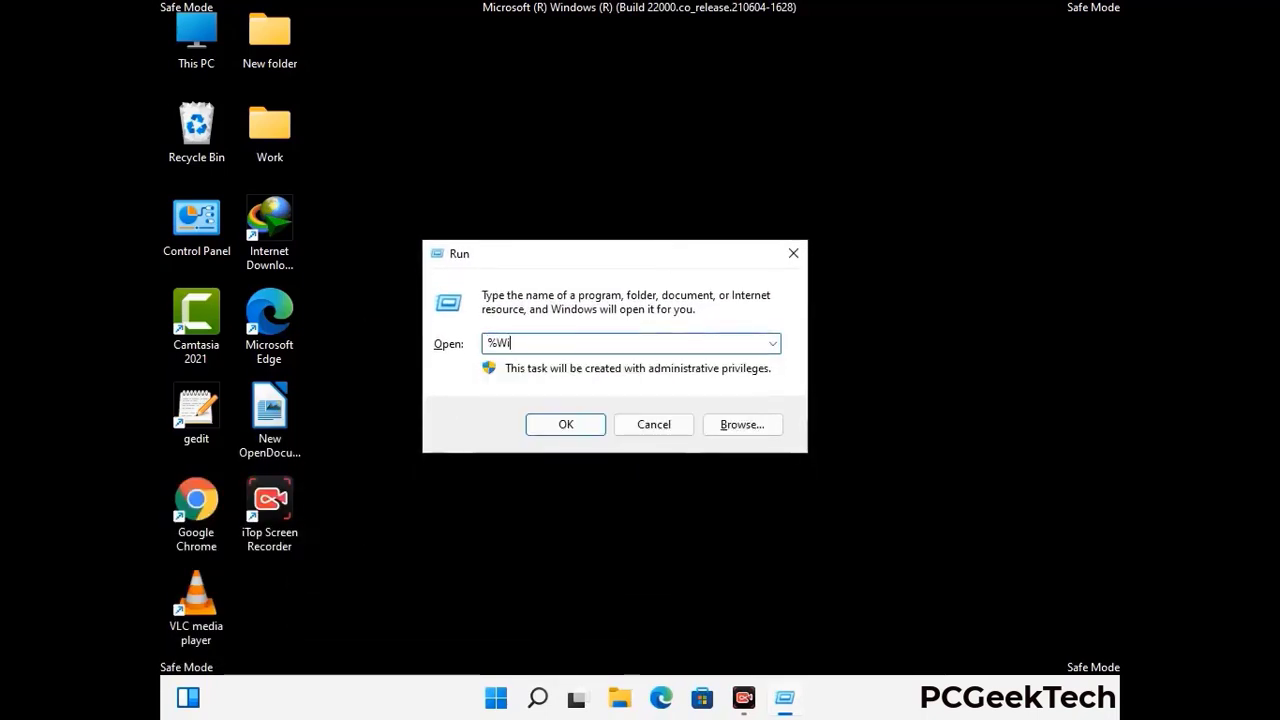
type("nDir%")
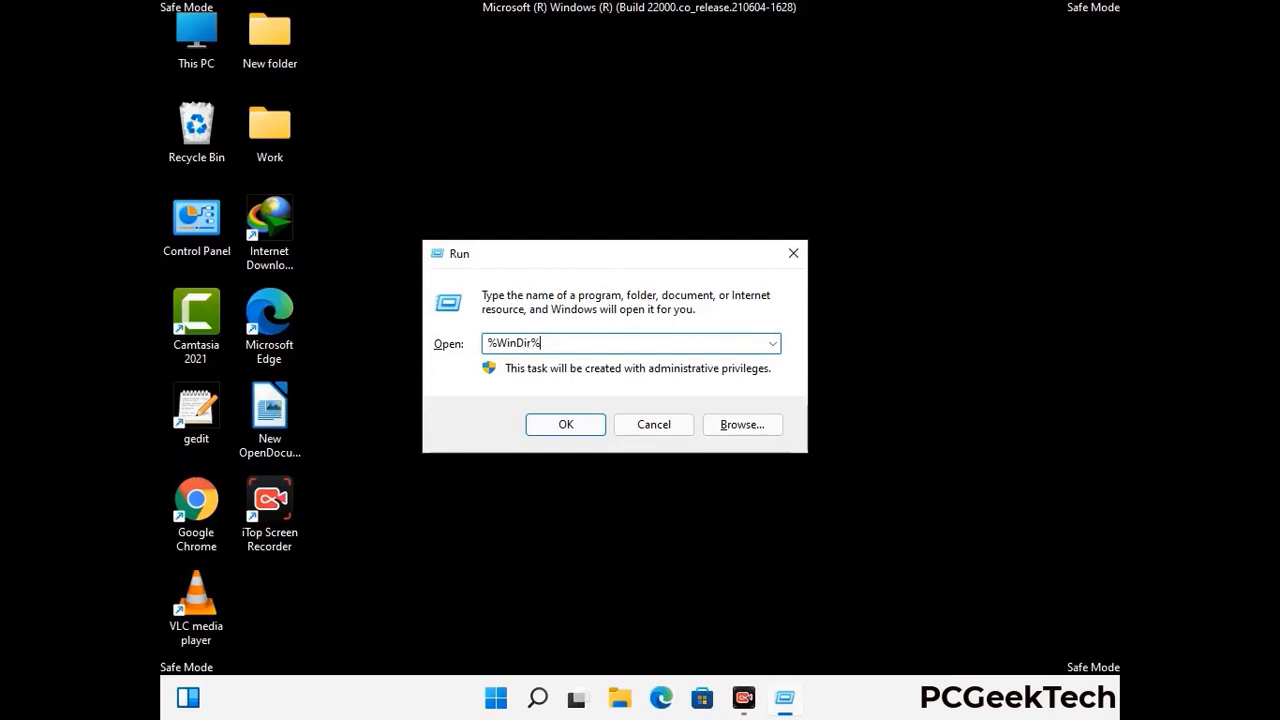
key("Return")
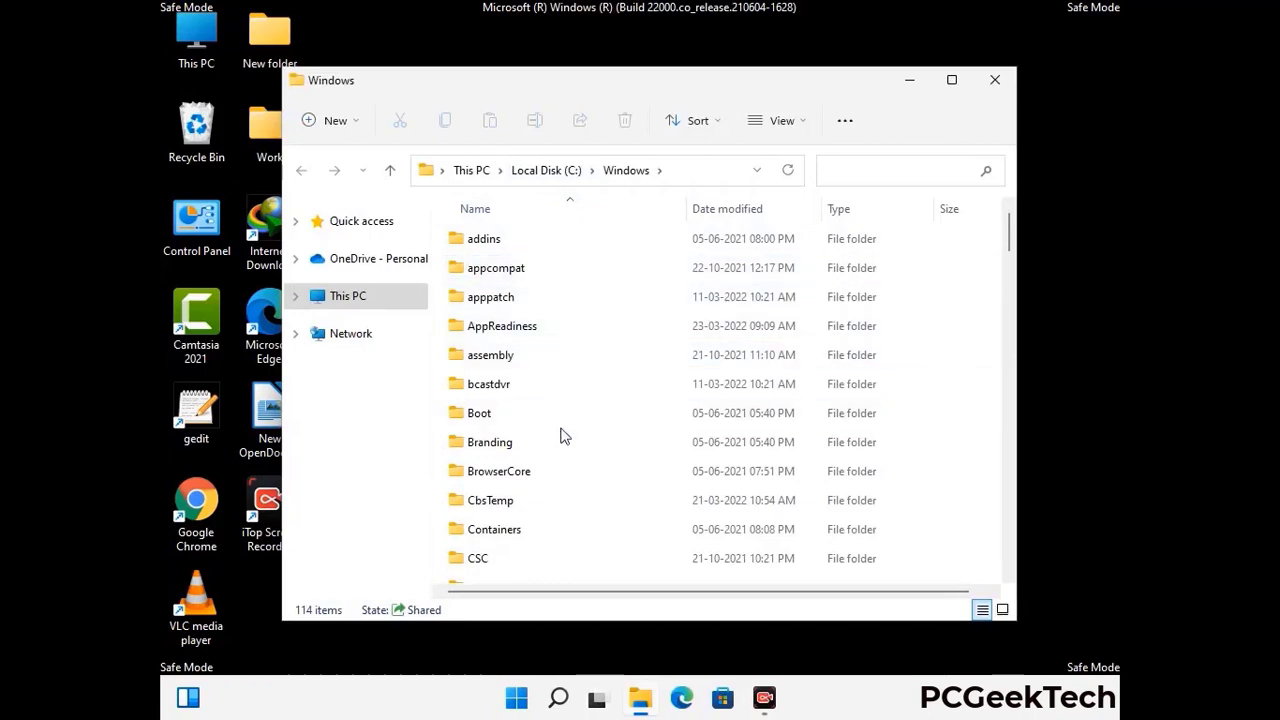
Step: Scroll through the C:\Windows file list, then close the window without deleting anything
scroll(560, 440, "down", 1)
scroll(562, 443, "down", 2)
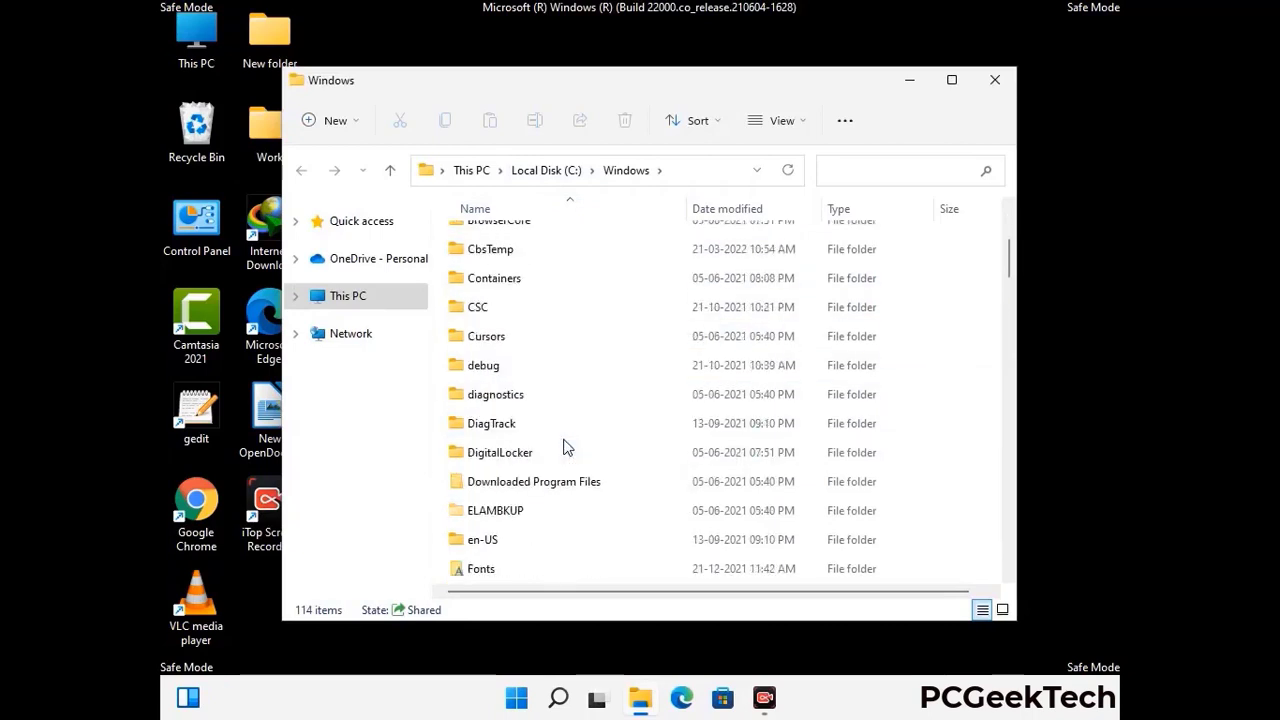
scroll(563, 447, "down", 1)
scroll(563, 450, "down", 5)
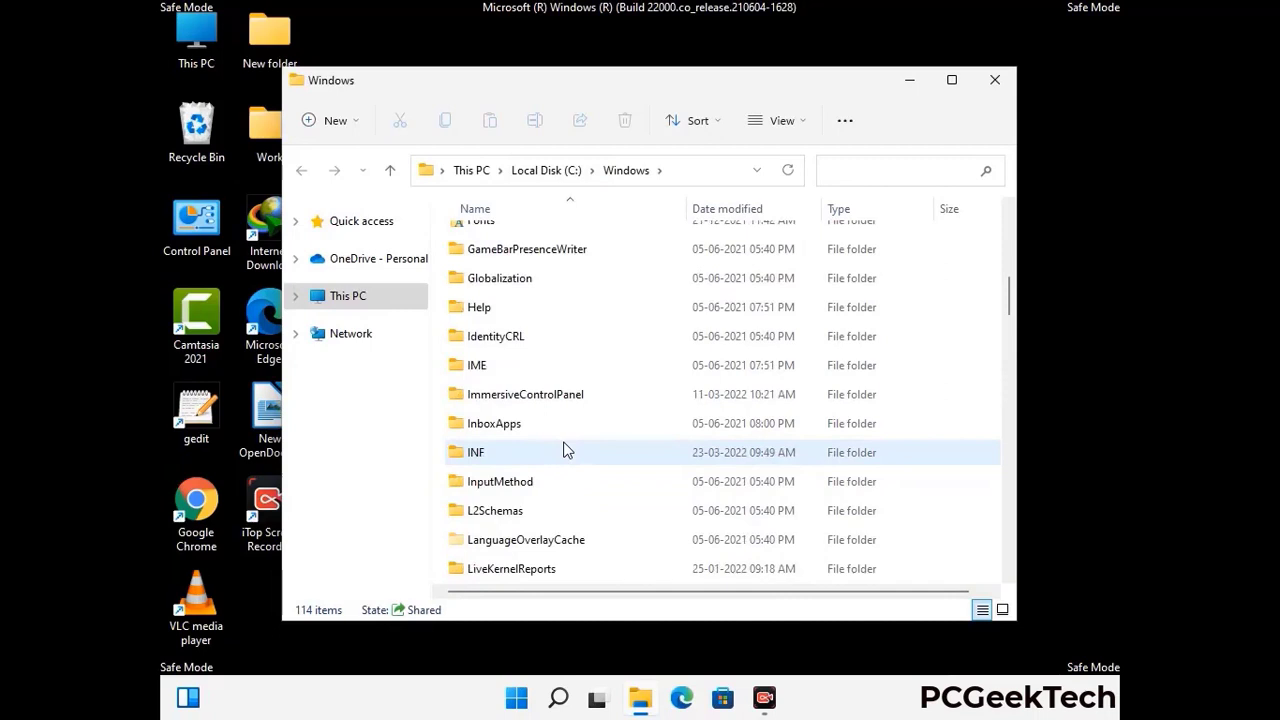
scroll(563, 450, "down", 4)
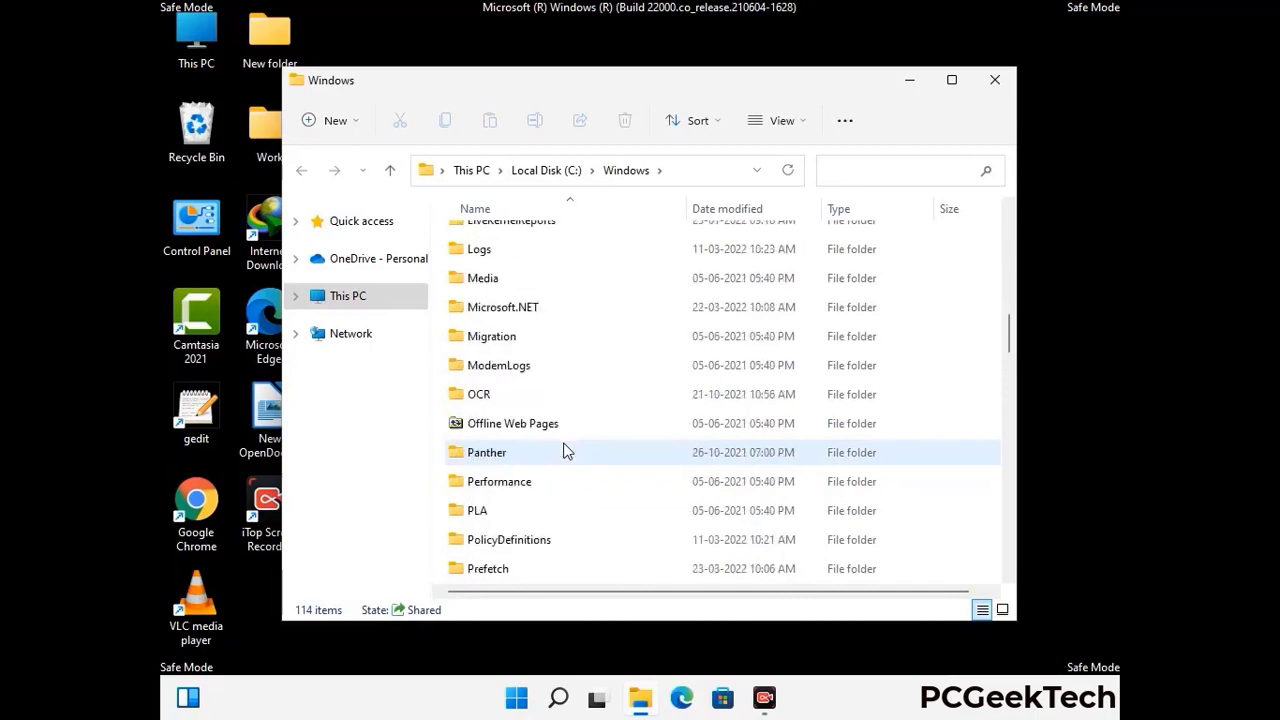
scroll(563, 451, "down", 6)
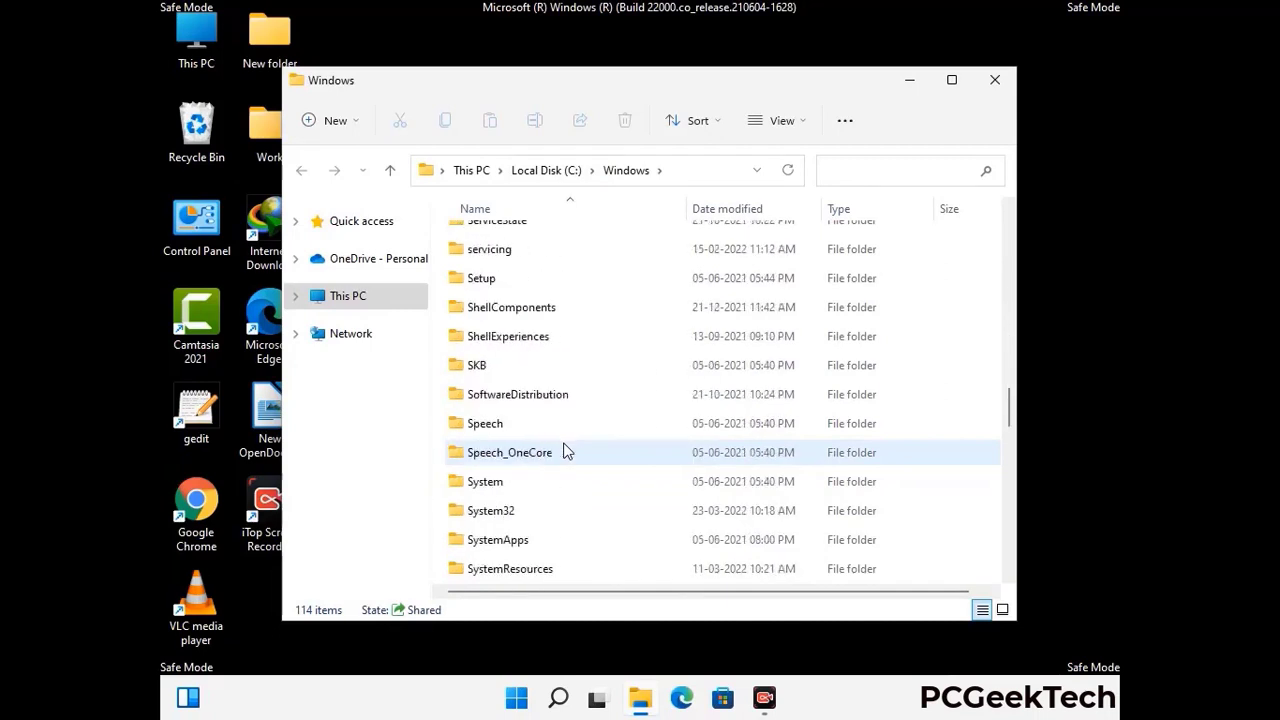
scroll(563, 451, "down", 7)
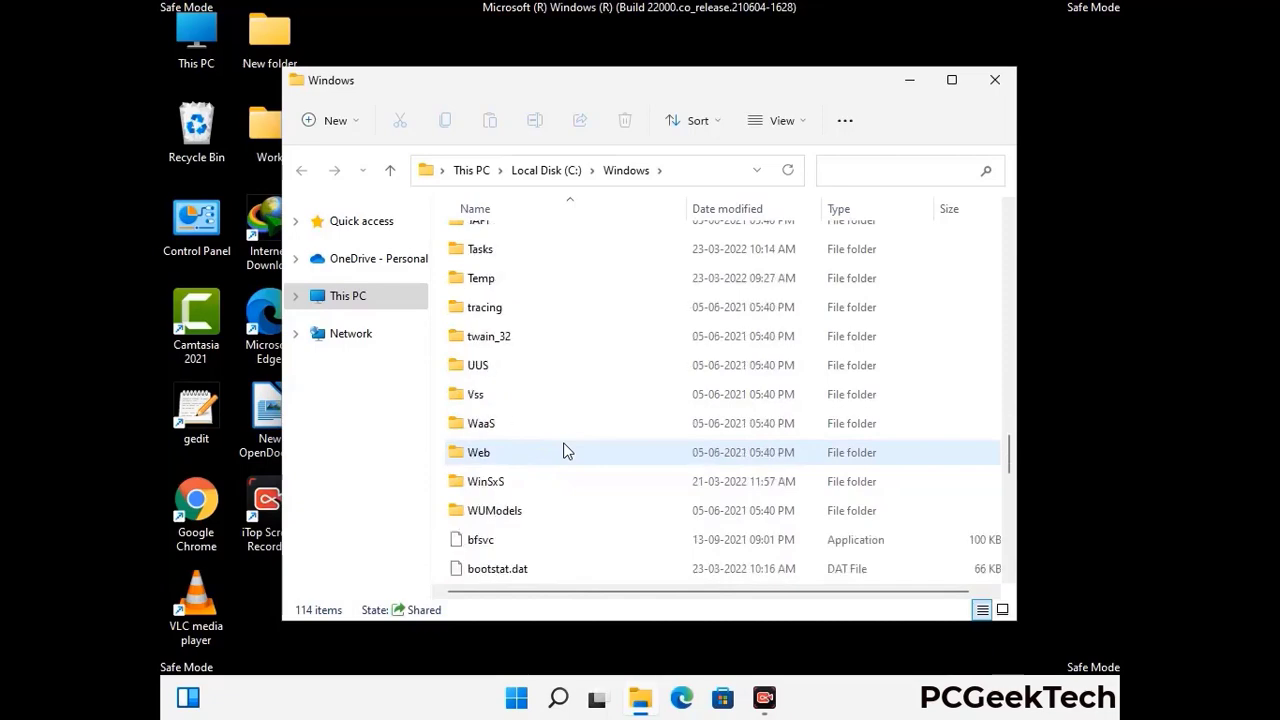
scroll(563, 451, "down", 7)
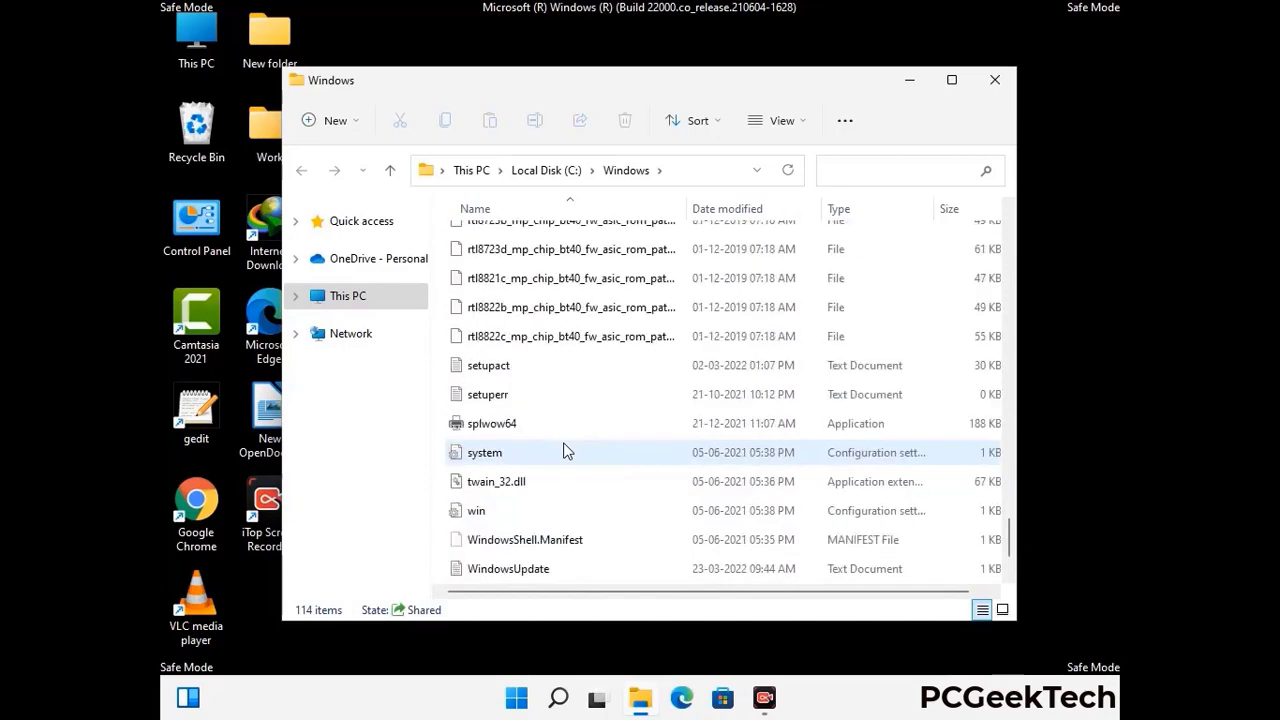
scroll(563, 451, "up", 12)
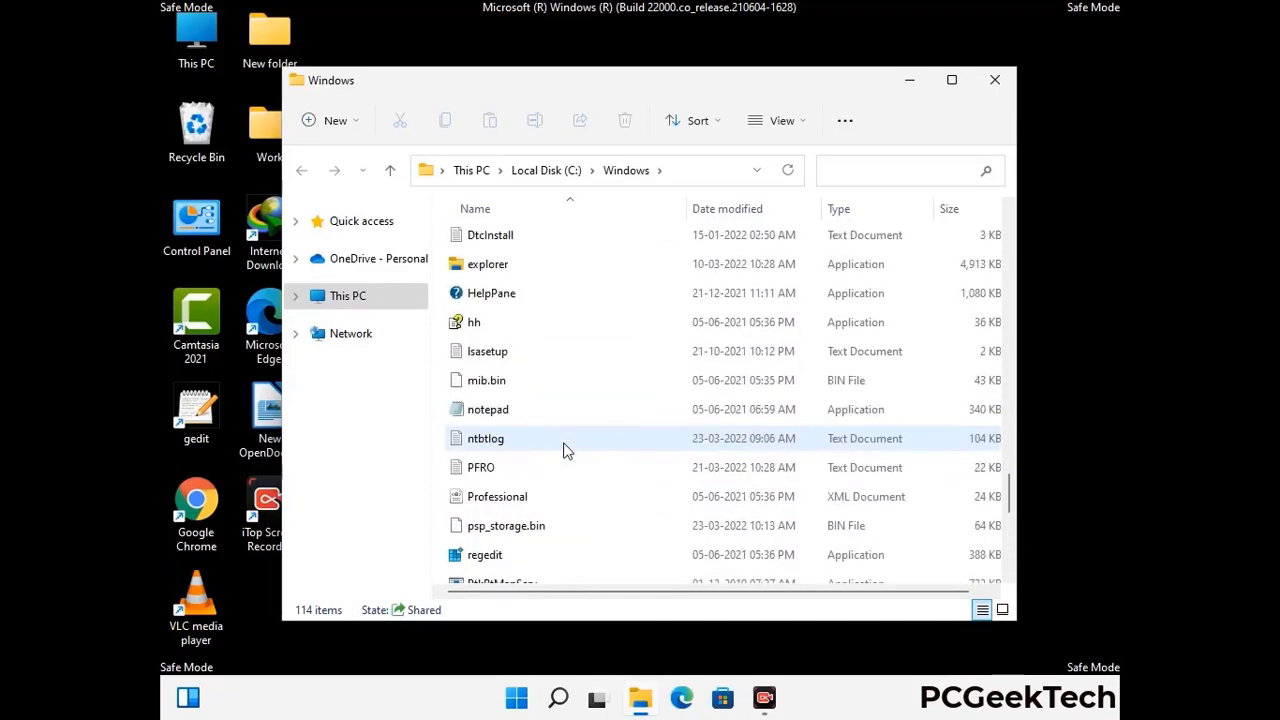
scroll(563, 451, "up", 3)
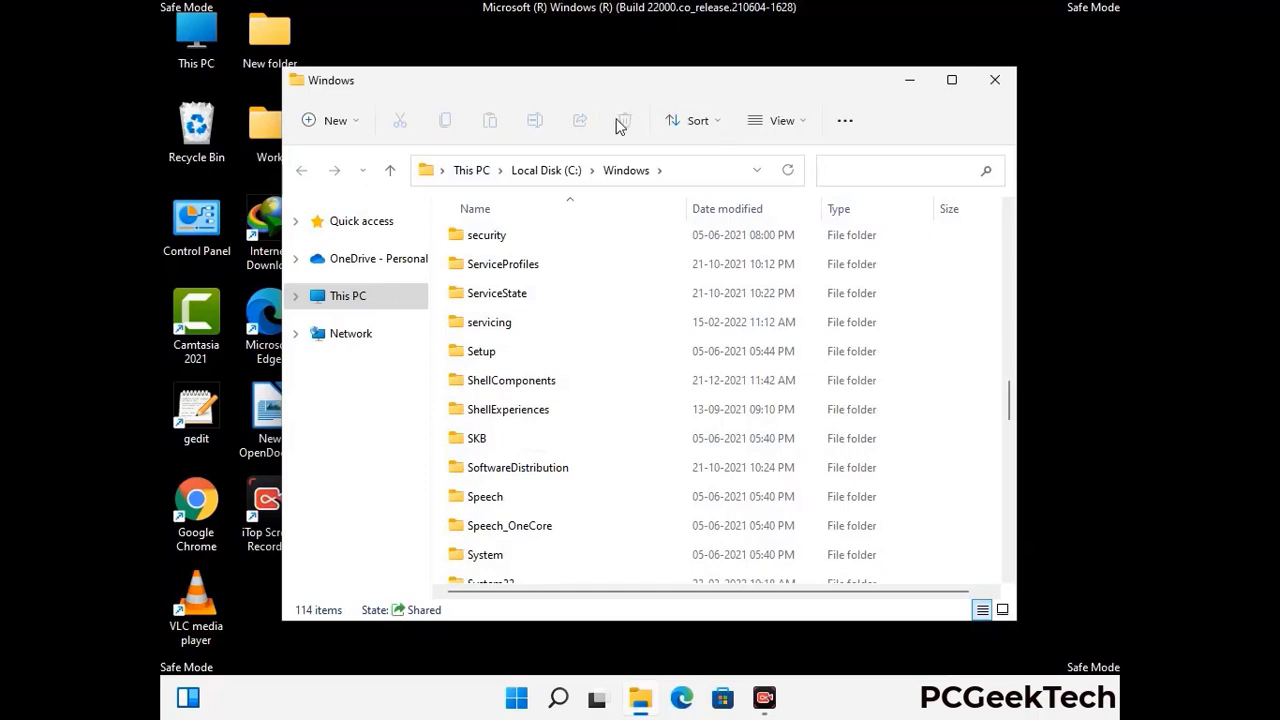
left_click(1002, 80)
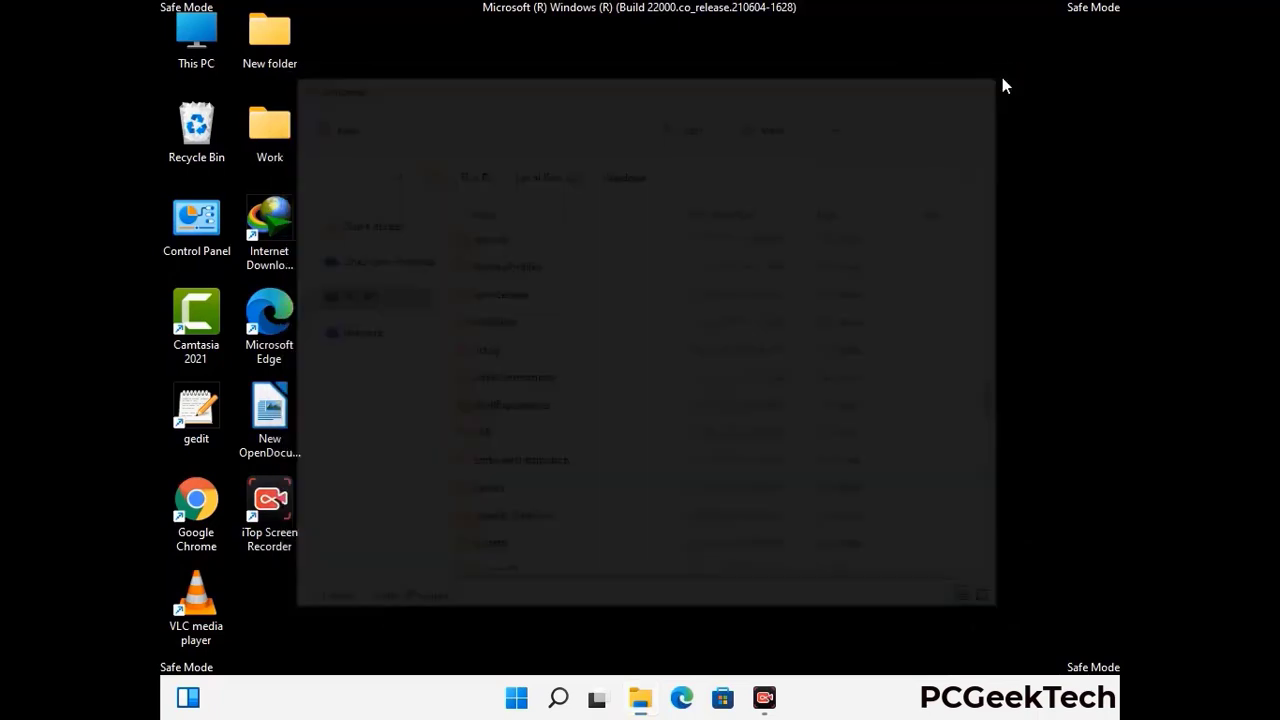
Step: Run %temp% from the Run dialog to open the user's Temp folder
key("super+r")
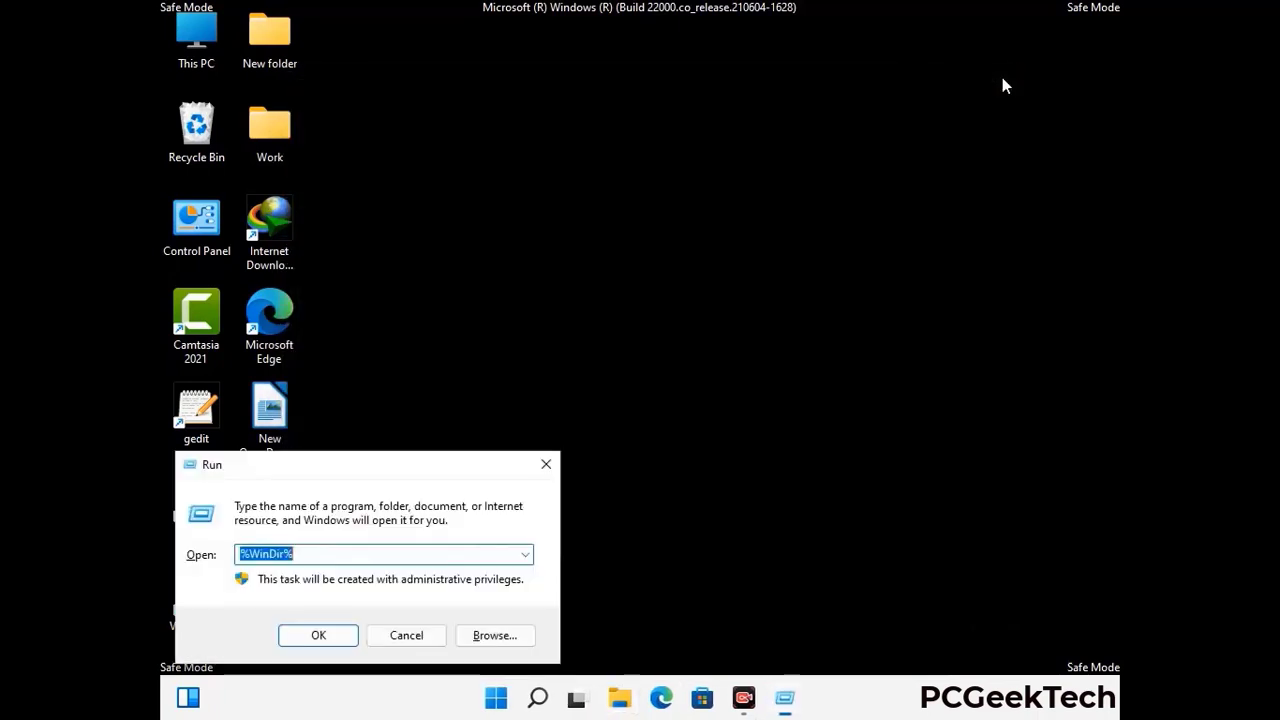
left_click_drag(423, 469, 726, 167)
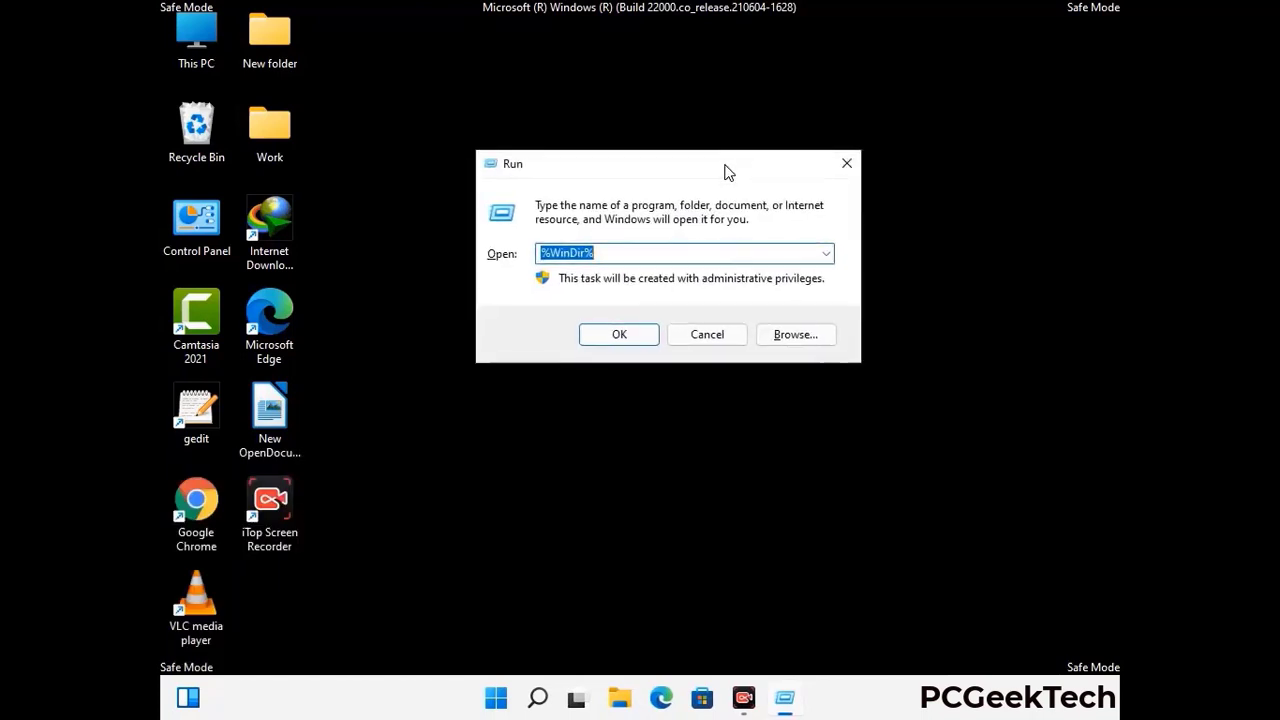
type("%temp%")
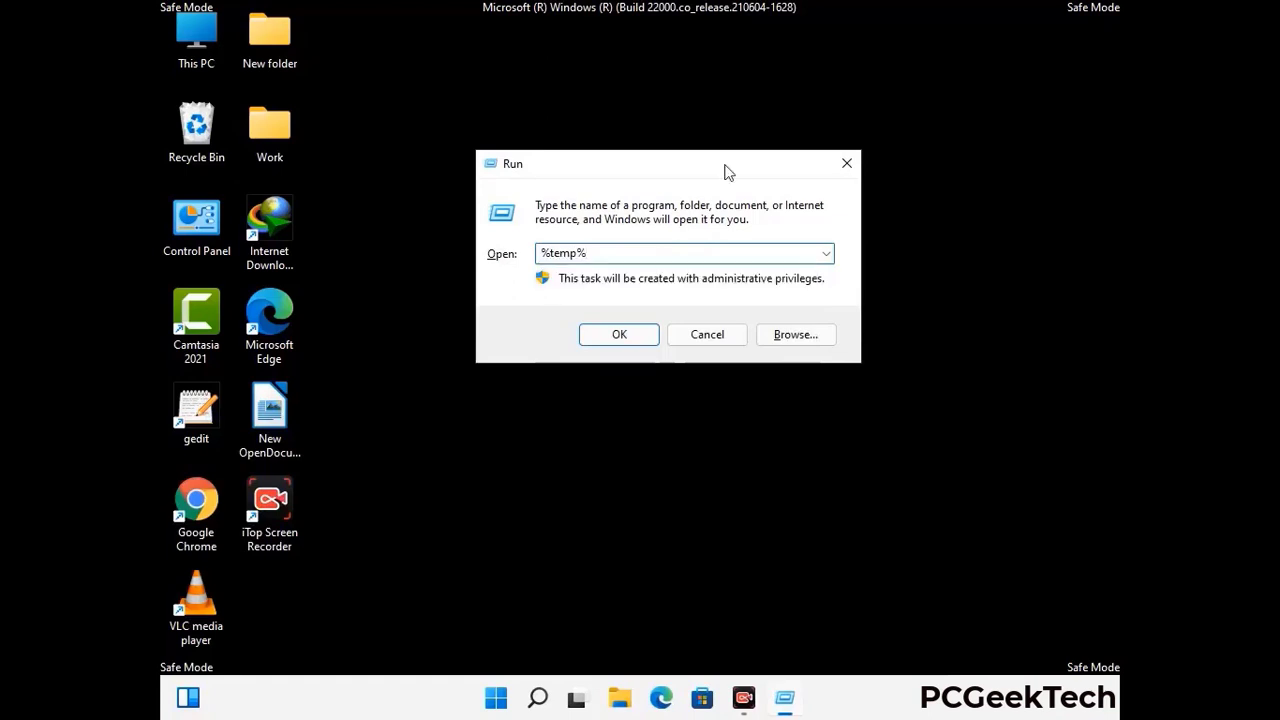
left_click(640, 334)
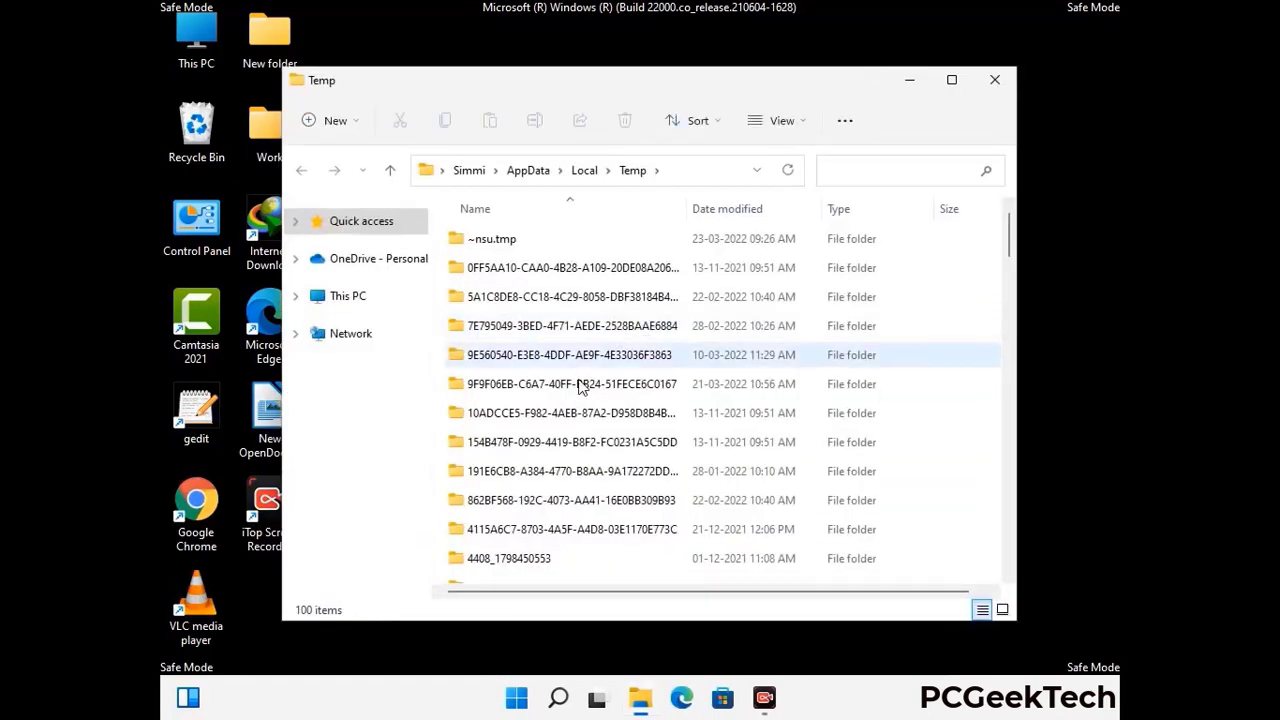
Step: Delete everything in the user's Temp folder and close its window
left_click(580, 385)
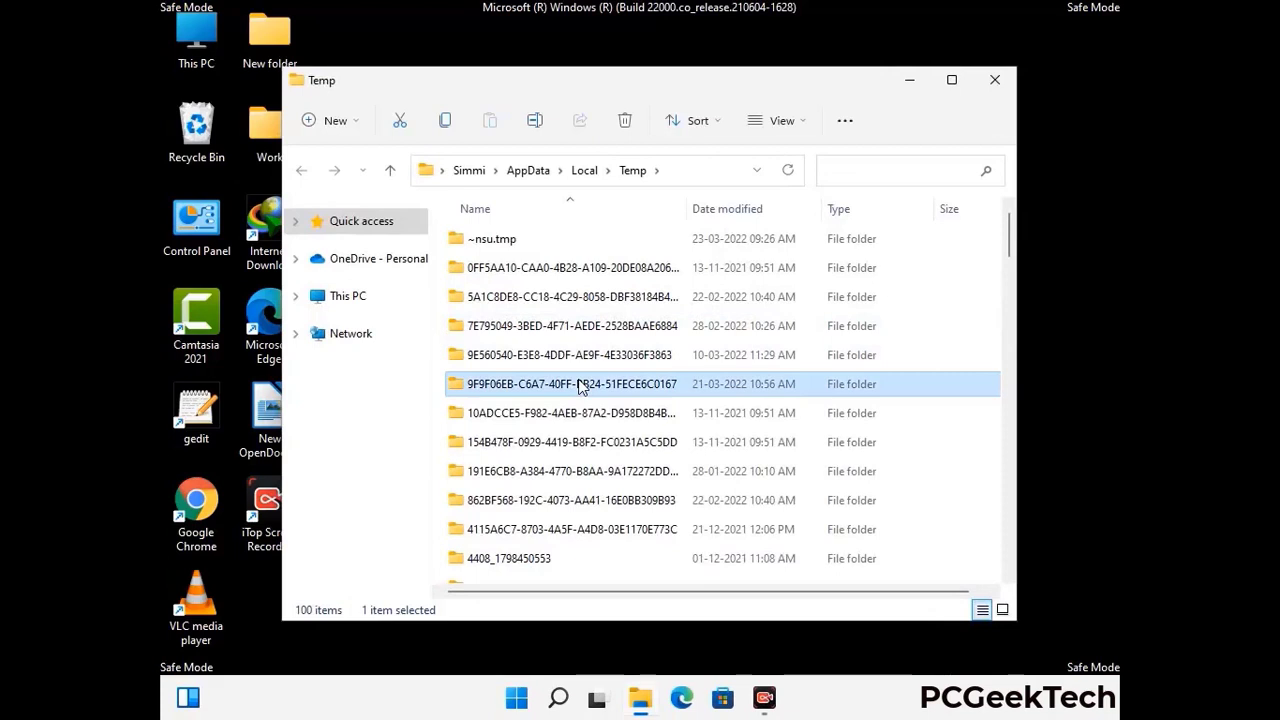
key("ctrl+a")
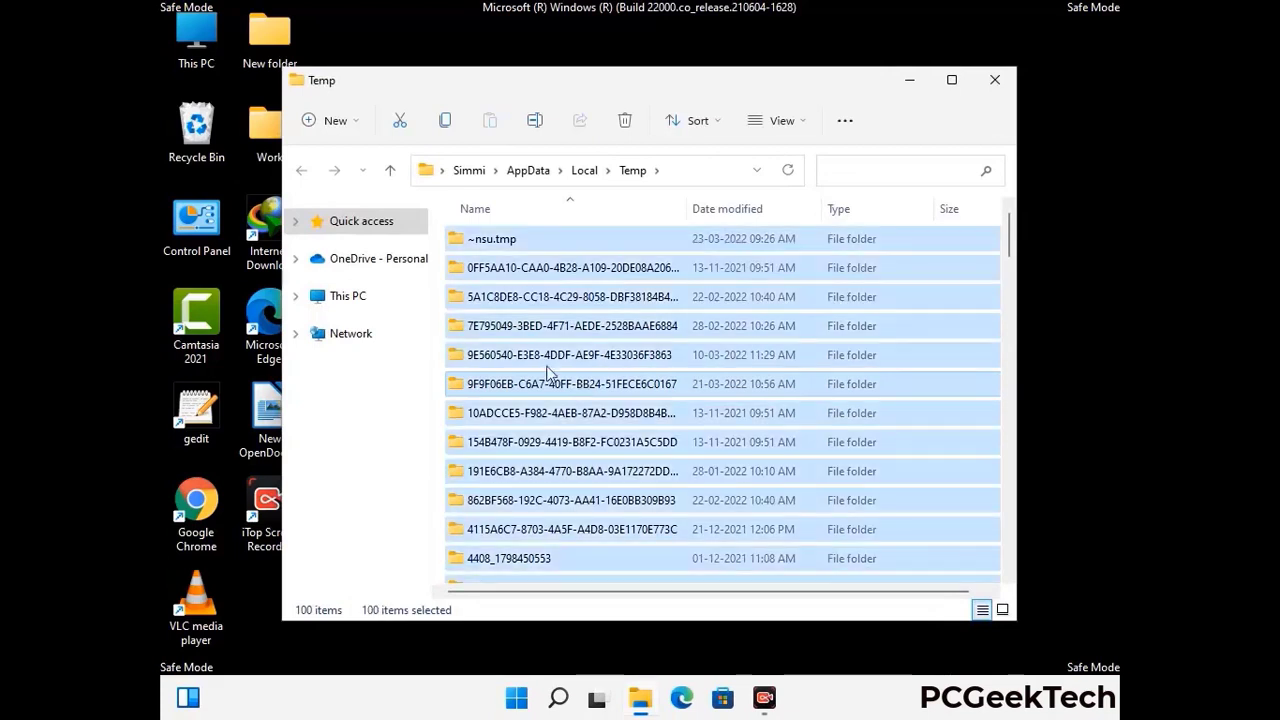
left_click(626, 121)
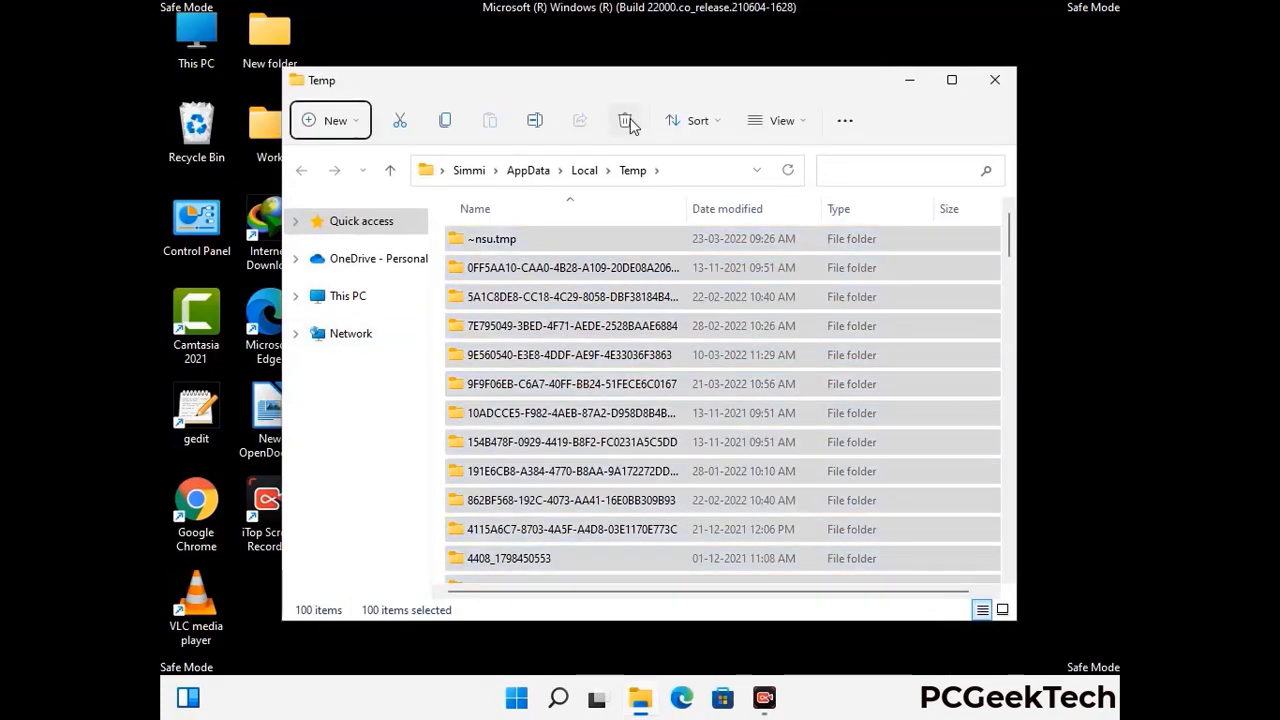
left_click(995, 79)
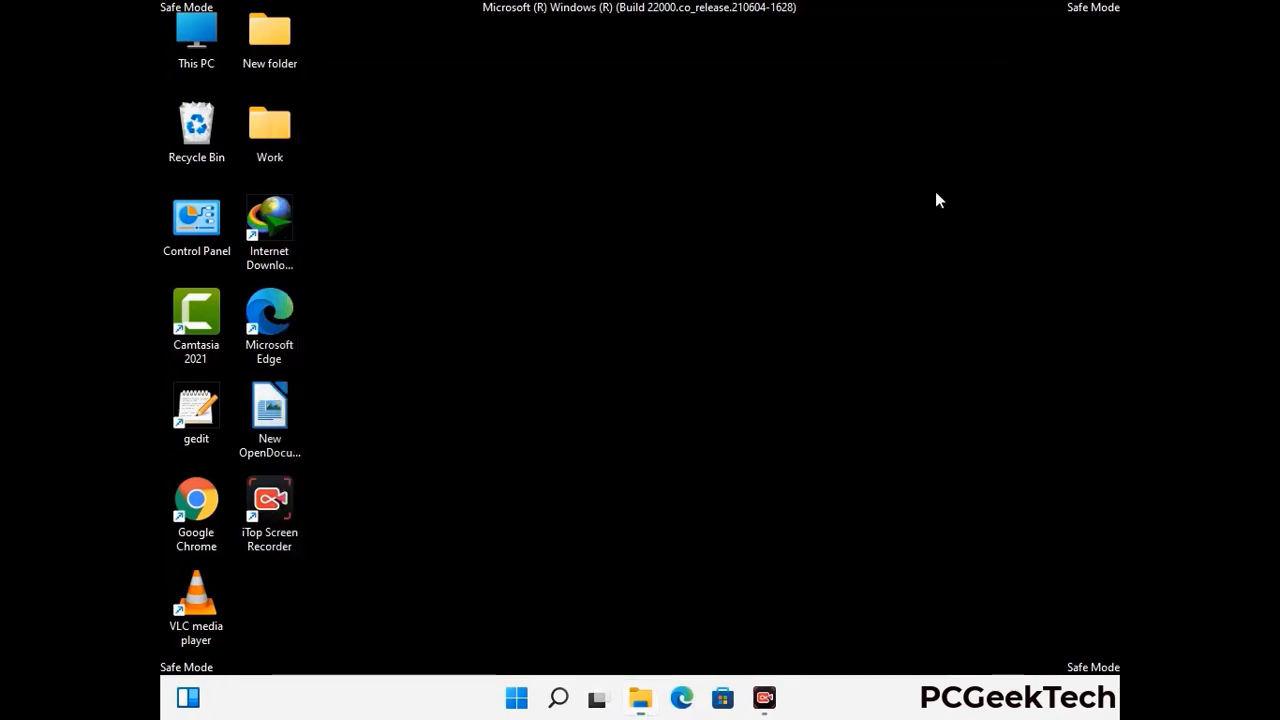
Step: Run temp to open C:\Windows\Temp, delete all six items, and close it
key("super+r")
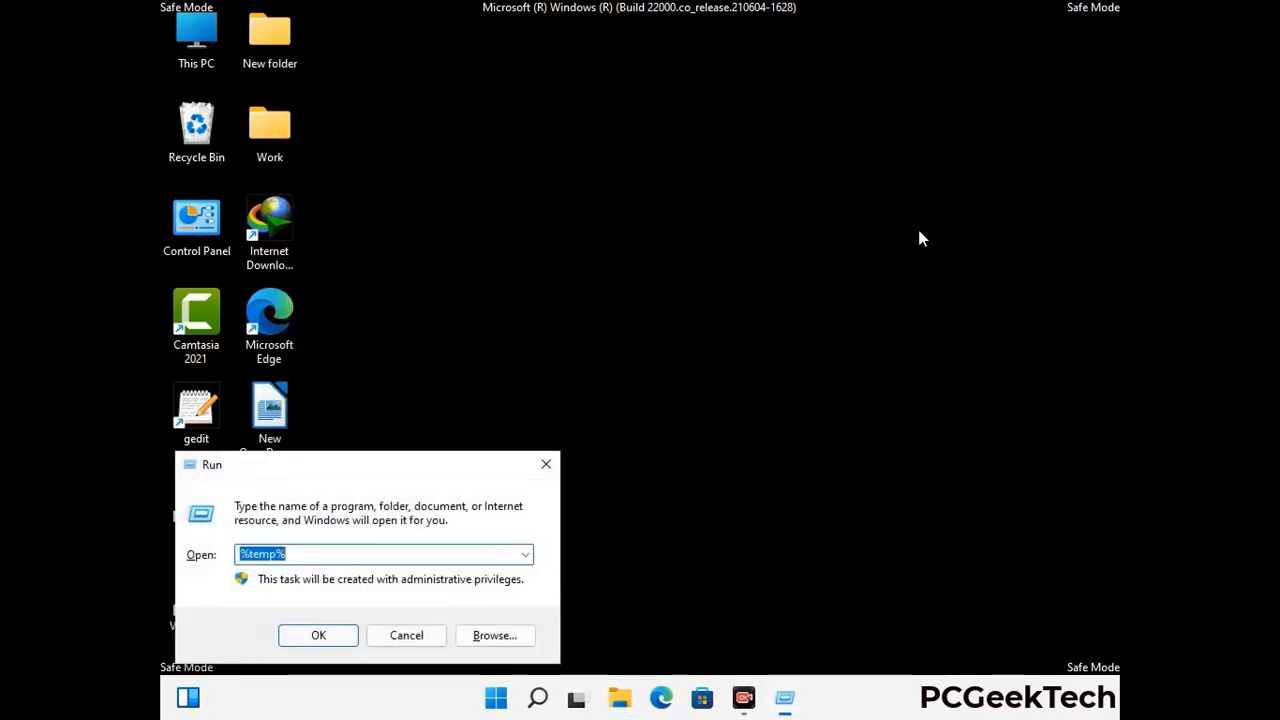
left_click_drag(433, 463, 728, 187)
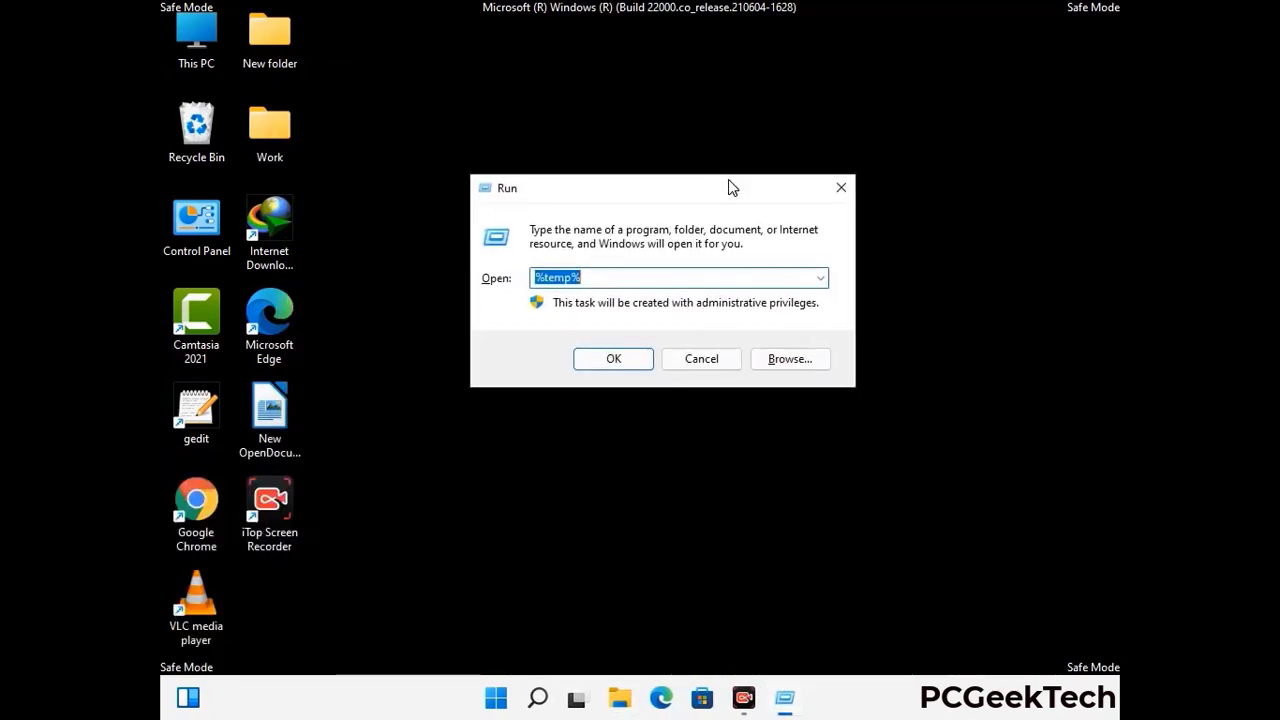
type("temp")
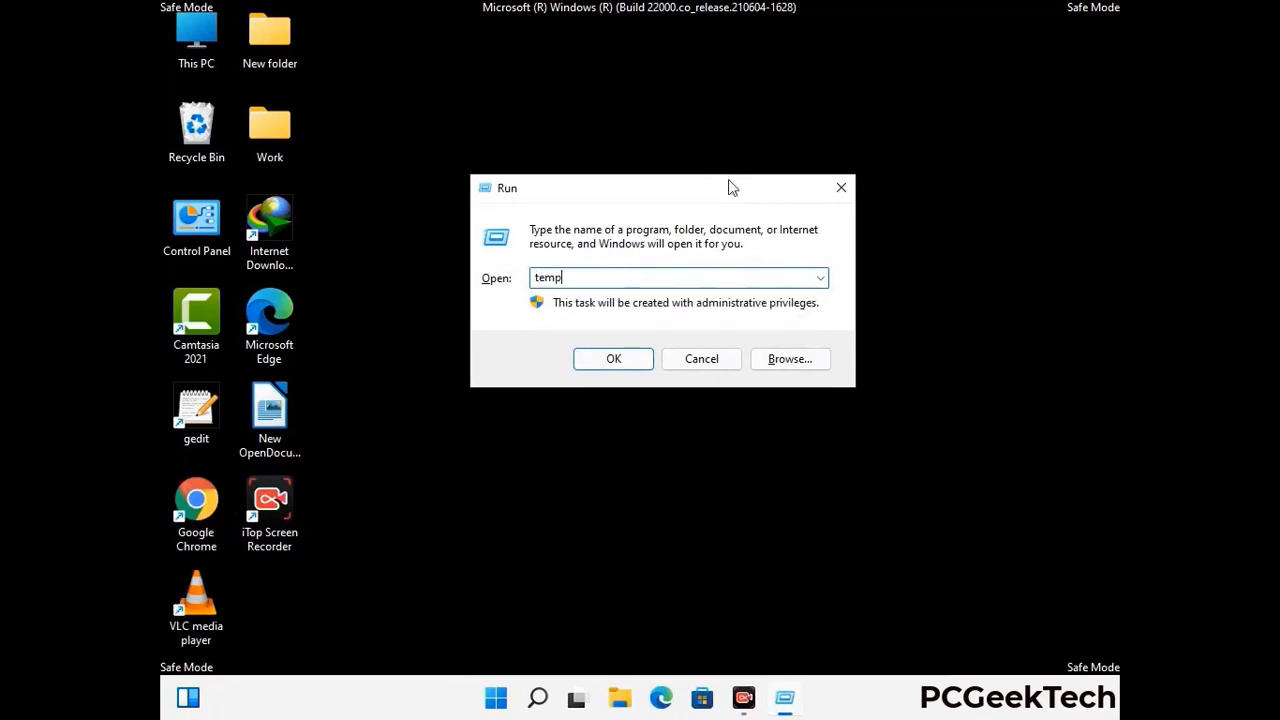
key("Return")
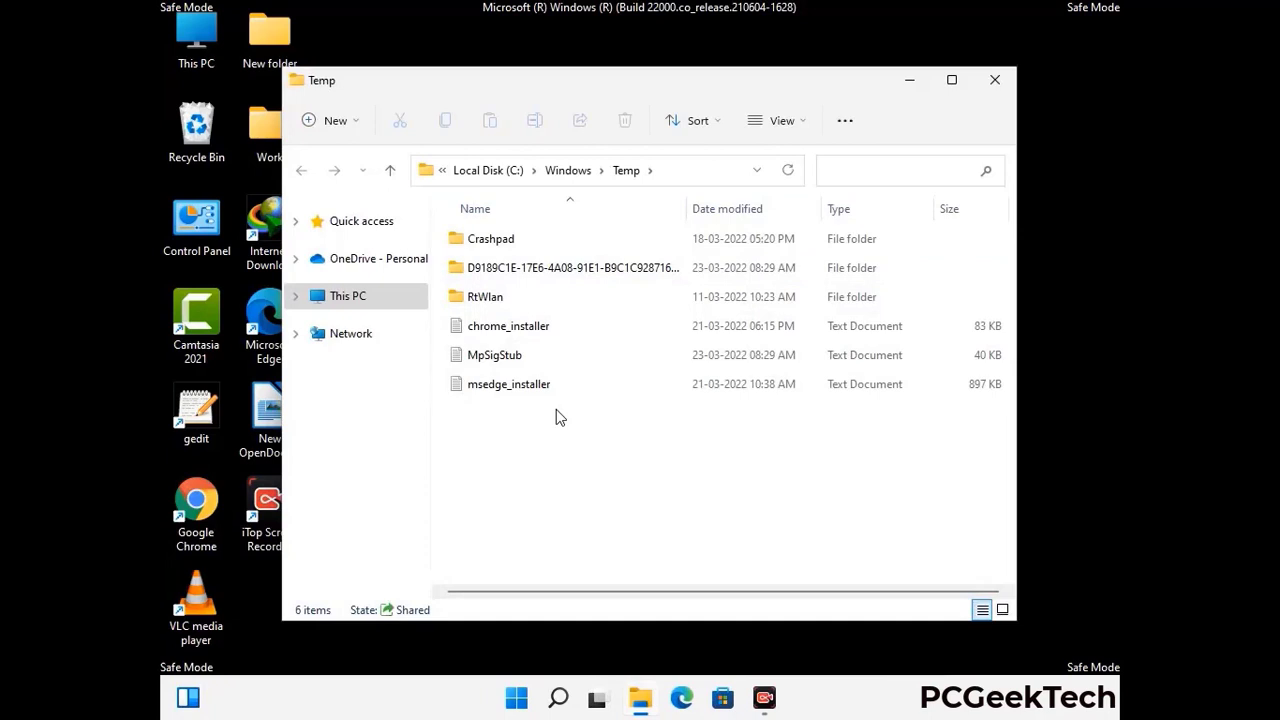
key("ctrl+a")
left_click(625, 121)
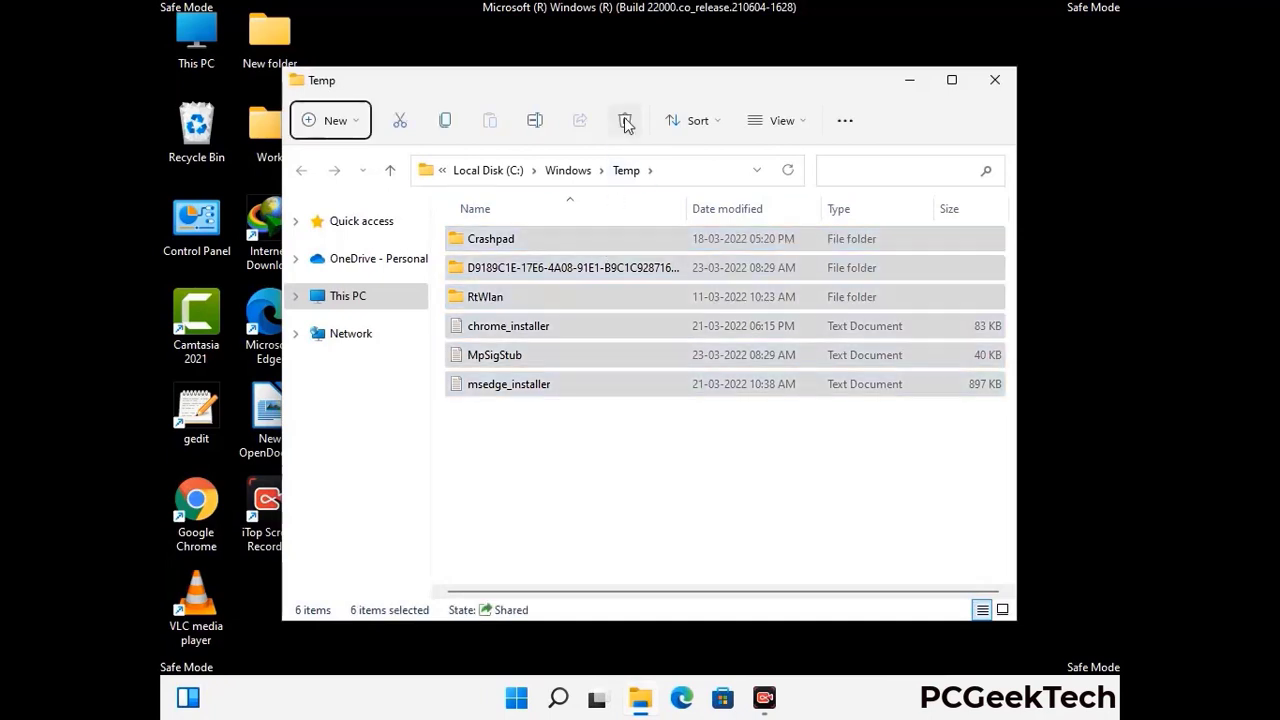
left_click(995, 80)
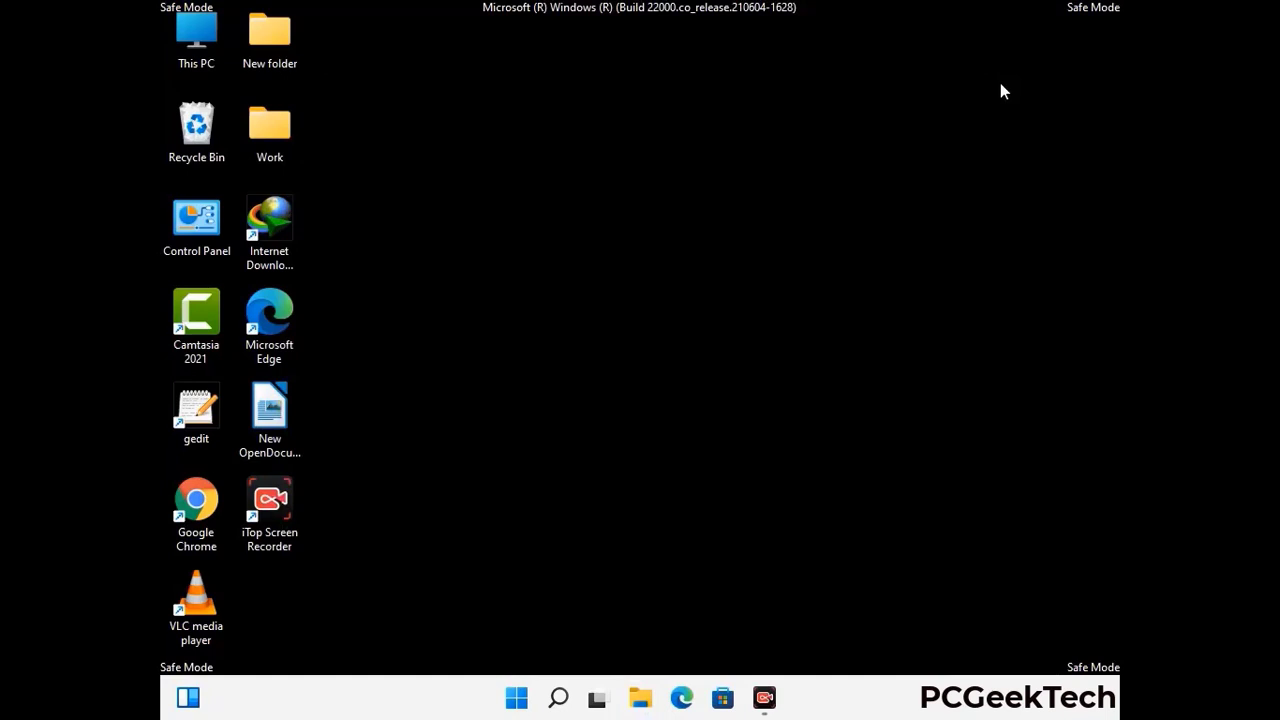
Step: Launch Registry Editor by running regedit from the Run dialog
key("super+r")
left_click_drag(389, 461, 666, 161)
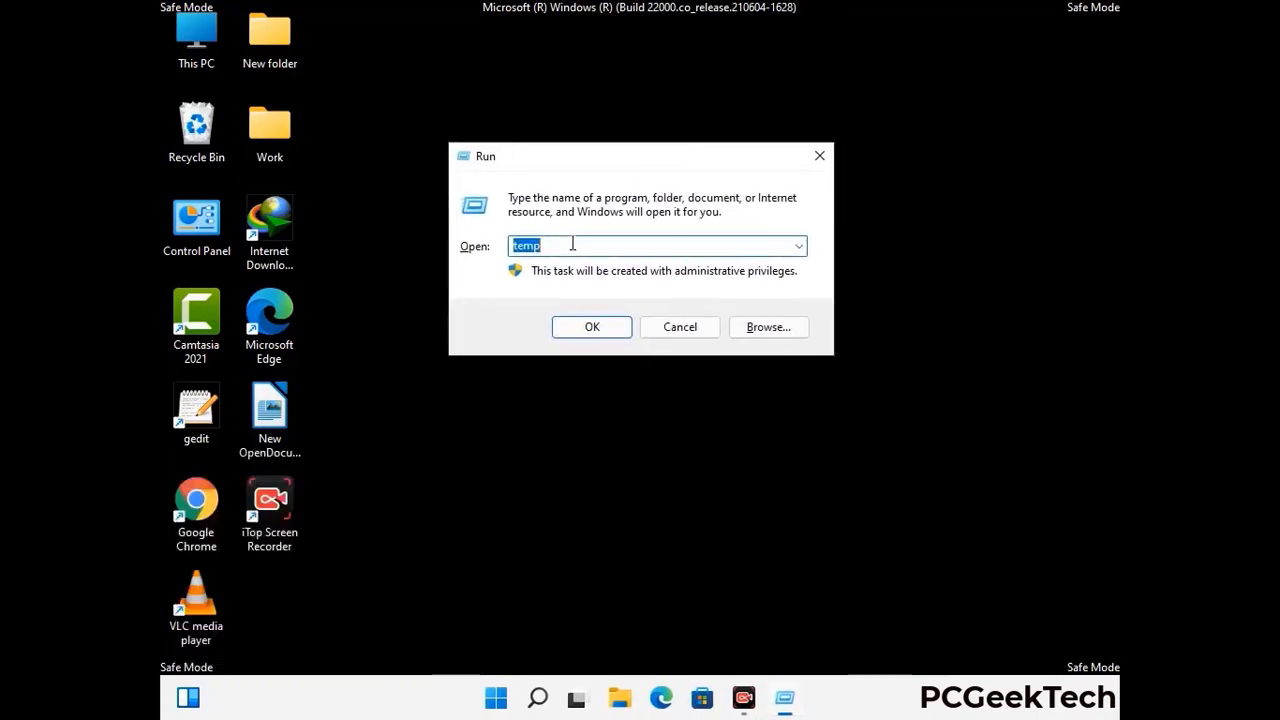
type("regedit")
key("Return")
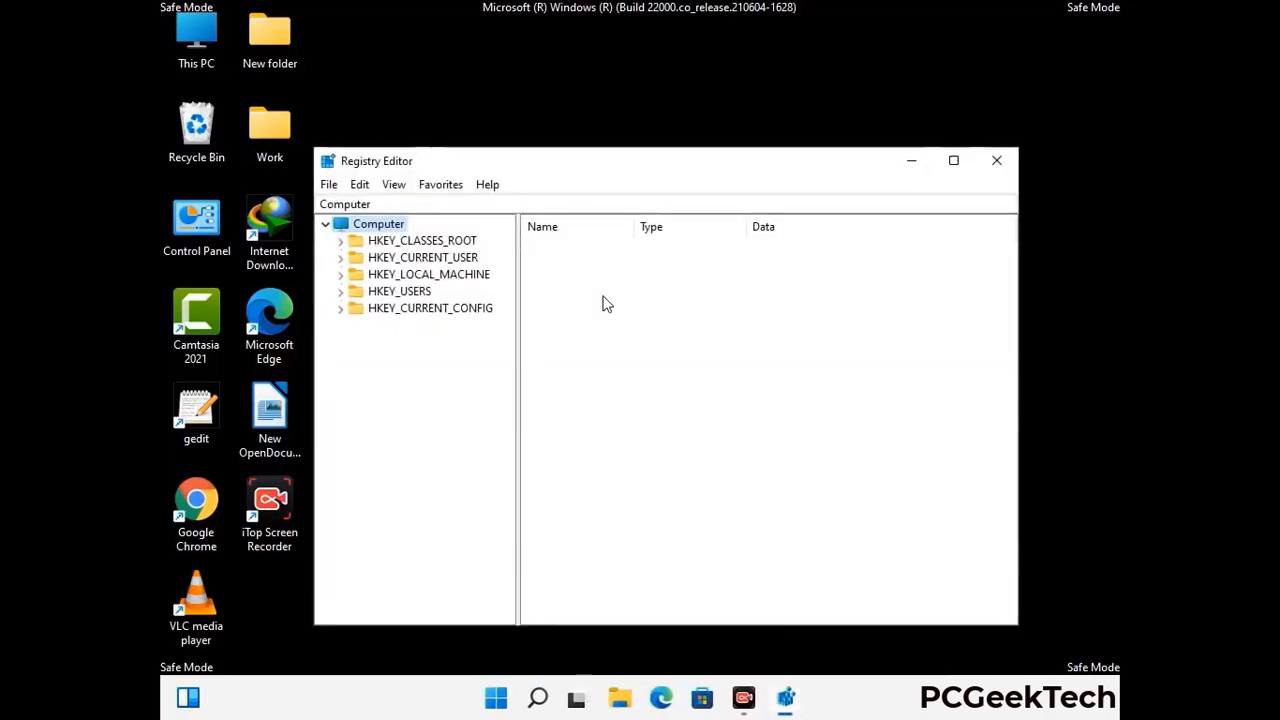
Step: Expand HKEY_CURRENT_USER, then Software, then Microsoft in the key tree
left_click(429, 274)
left_click(340, 257)
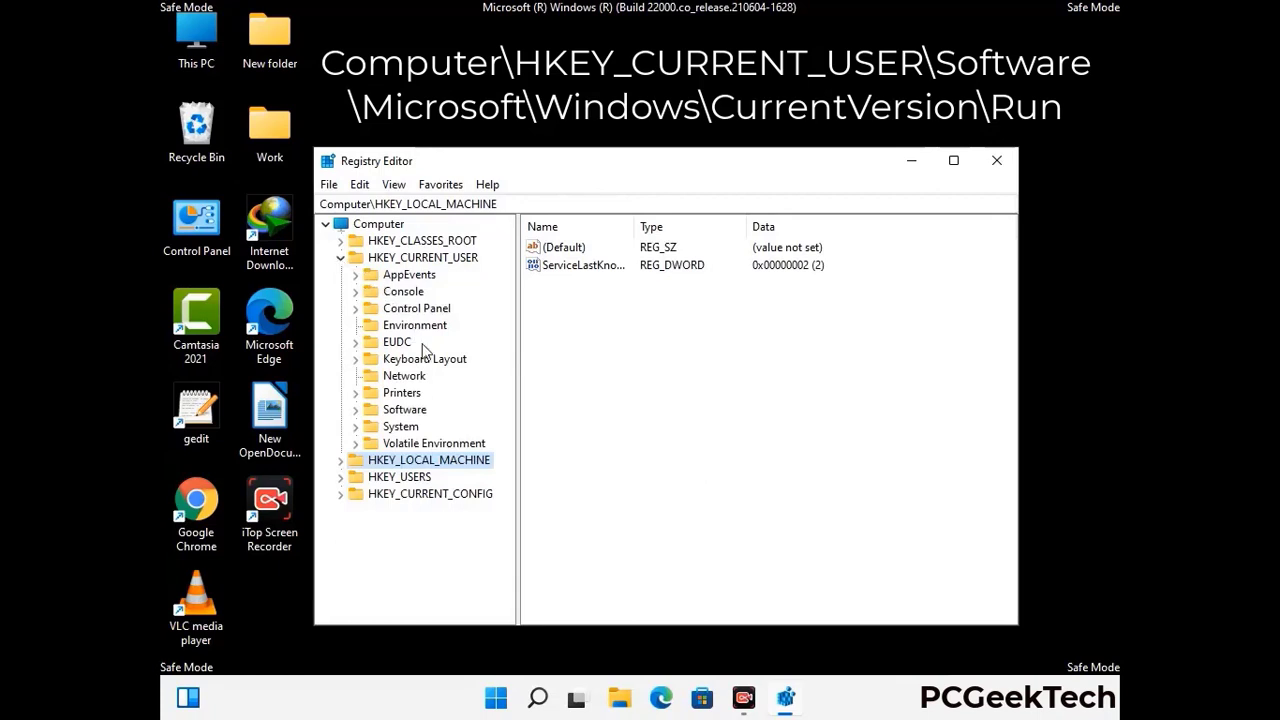
left_click(399, 412)
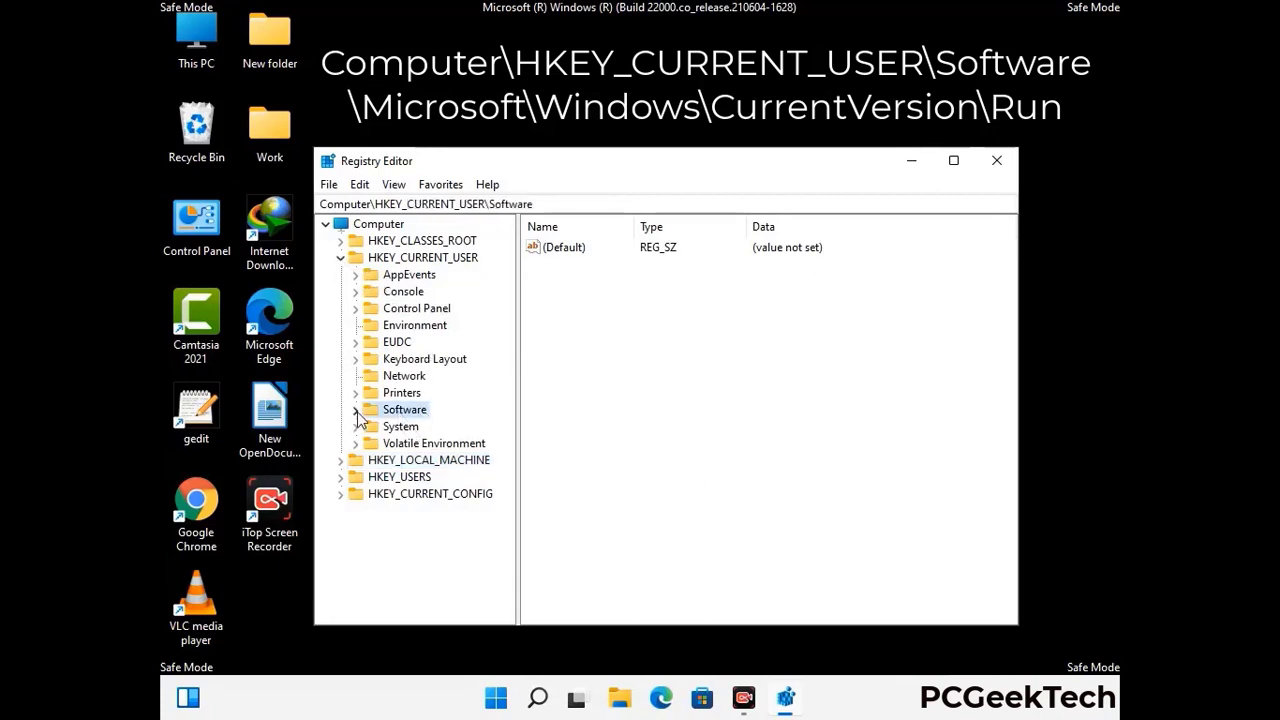
left_click(353, 411)
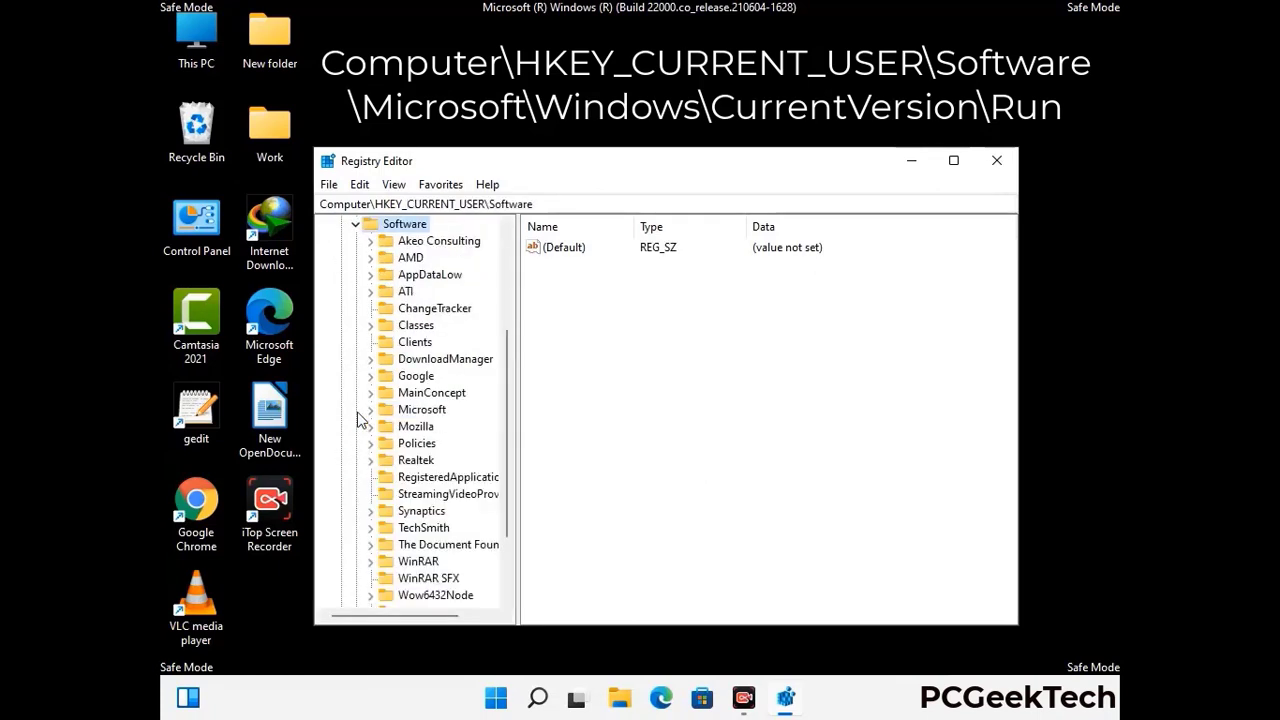
double_click(418, 413)
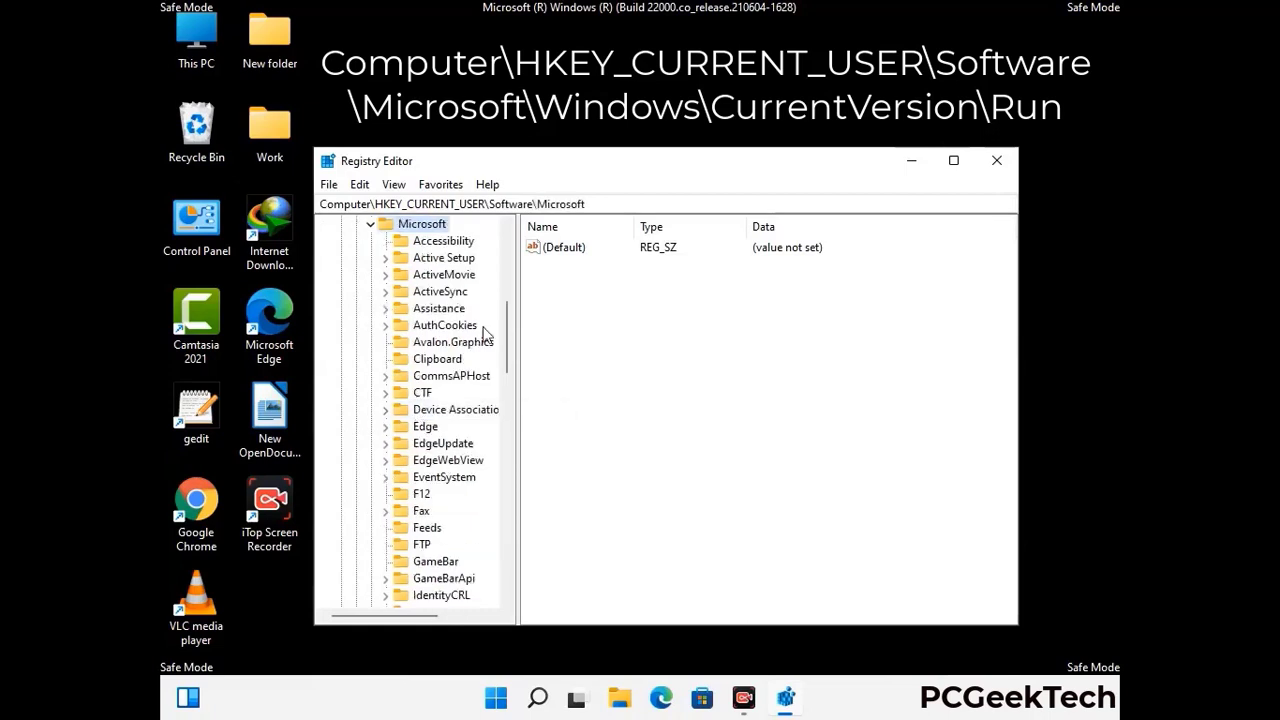
Step: Expand Windows and CurrentVersion, then select the Run key
scroll(463, 437, "down", 2)
scroll(463, 437, "down", 2)
scroll(463, 437, "down", 1)
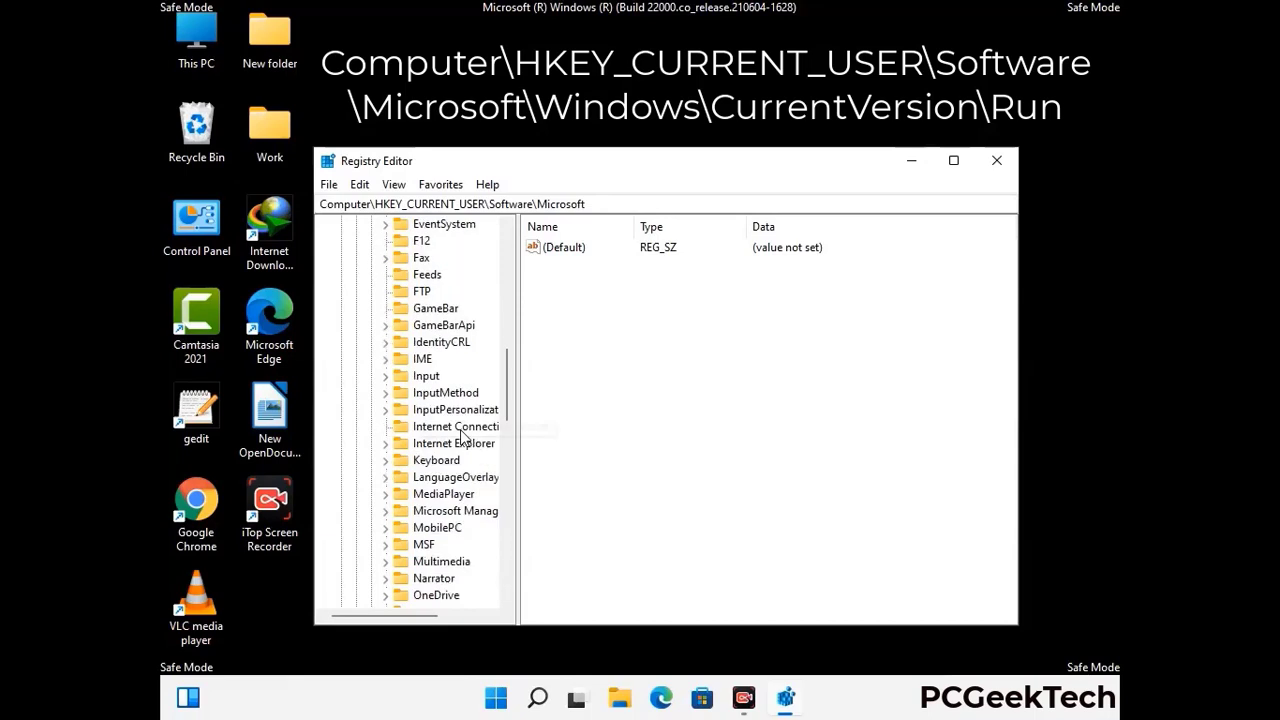
scroll(463, 437, "down", 2)
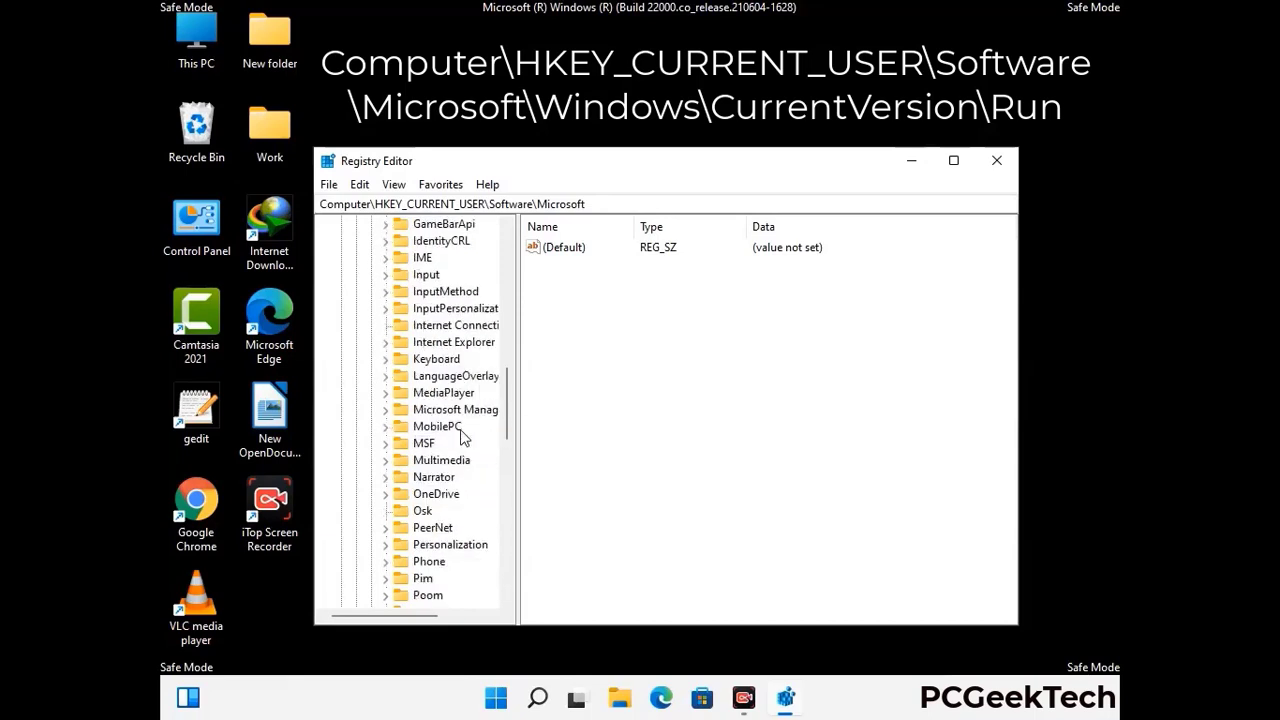
scroll(463, 437, "down", 7)
scroll(463, 437, "down", 3)
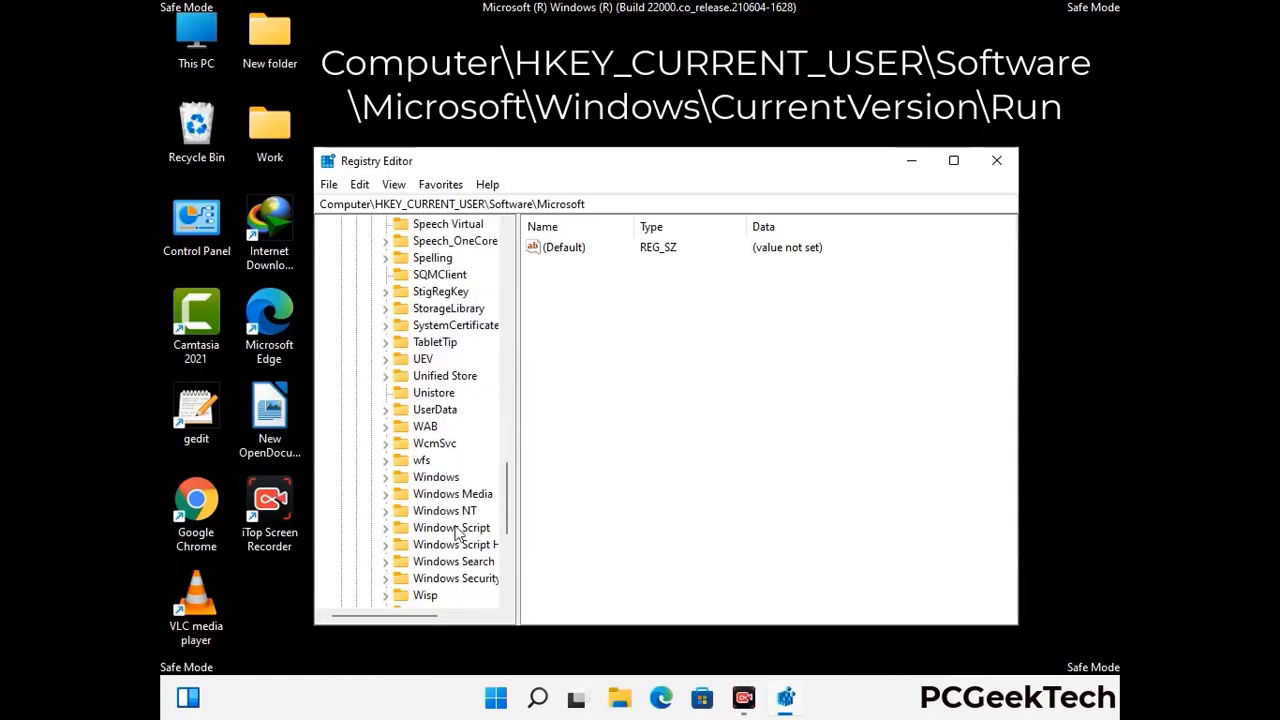
double_click(450, 477)
scroll(464, 470, "down", 1)
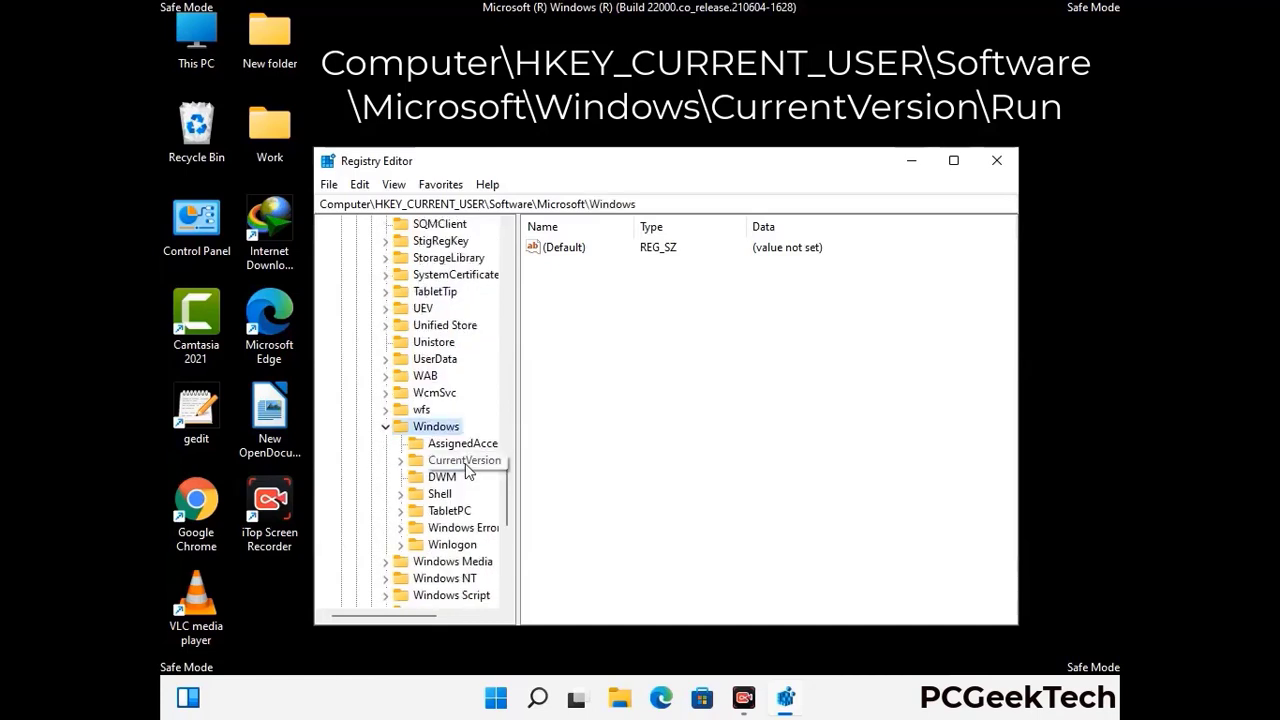
double_click(465, 464)
scroll(458, 432, "down", 5)
scroll(459, 435, "down", 1)
scroll(459, 435, "down", 3)
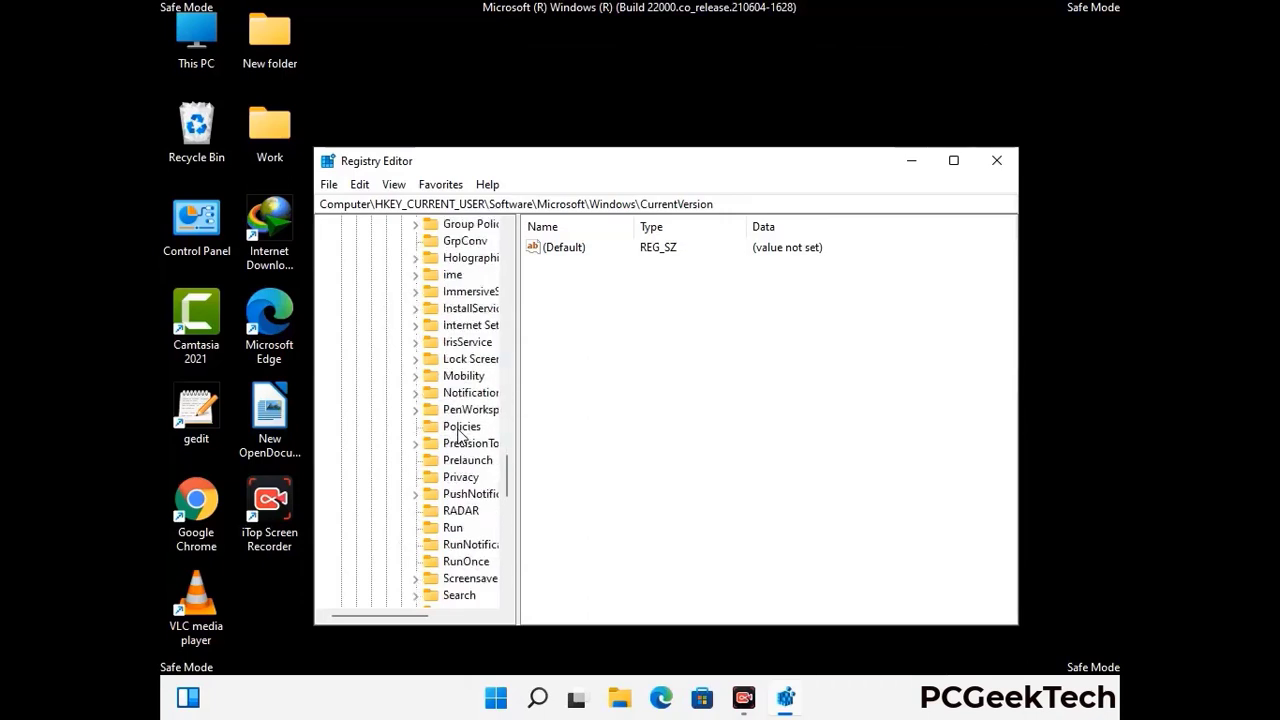
scroll(460, 432, "down", 1)
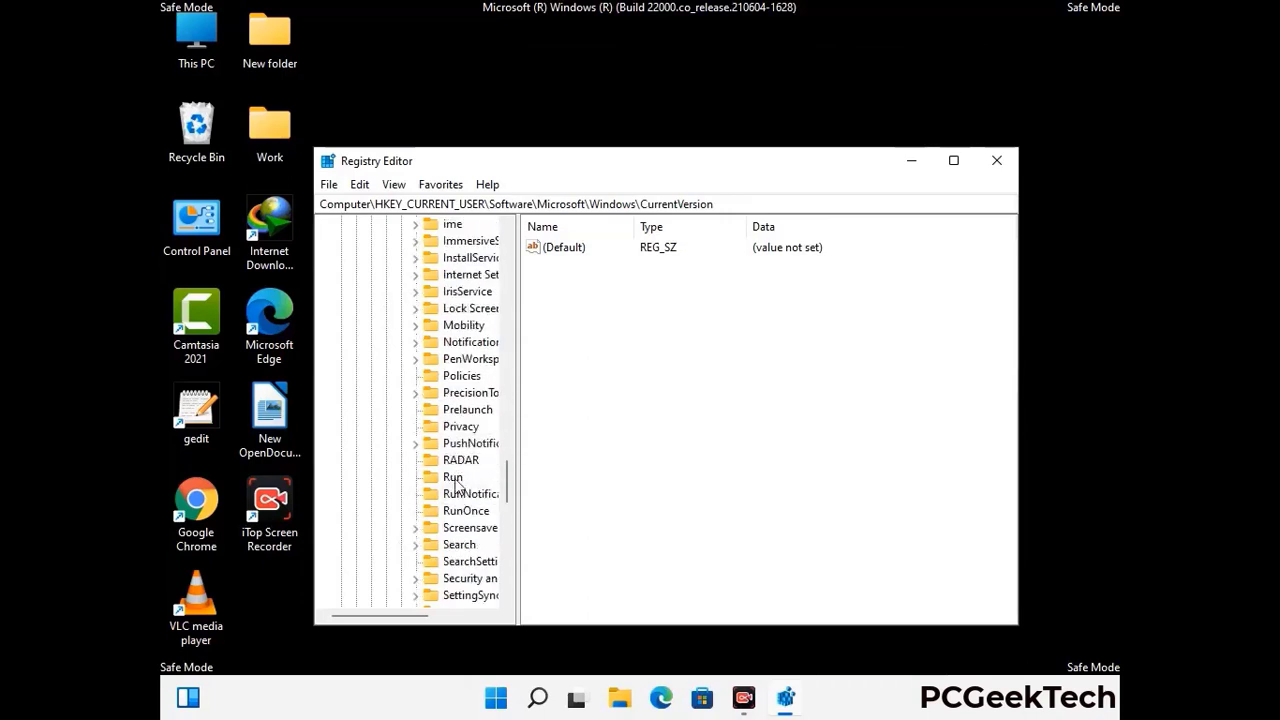
left_click(453, 478)
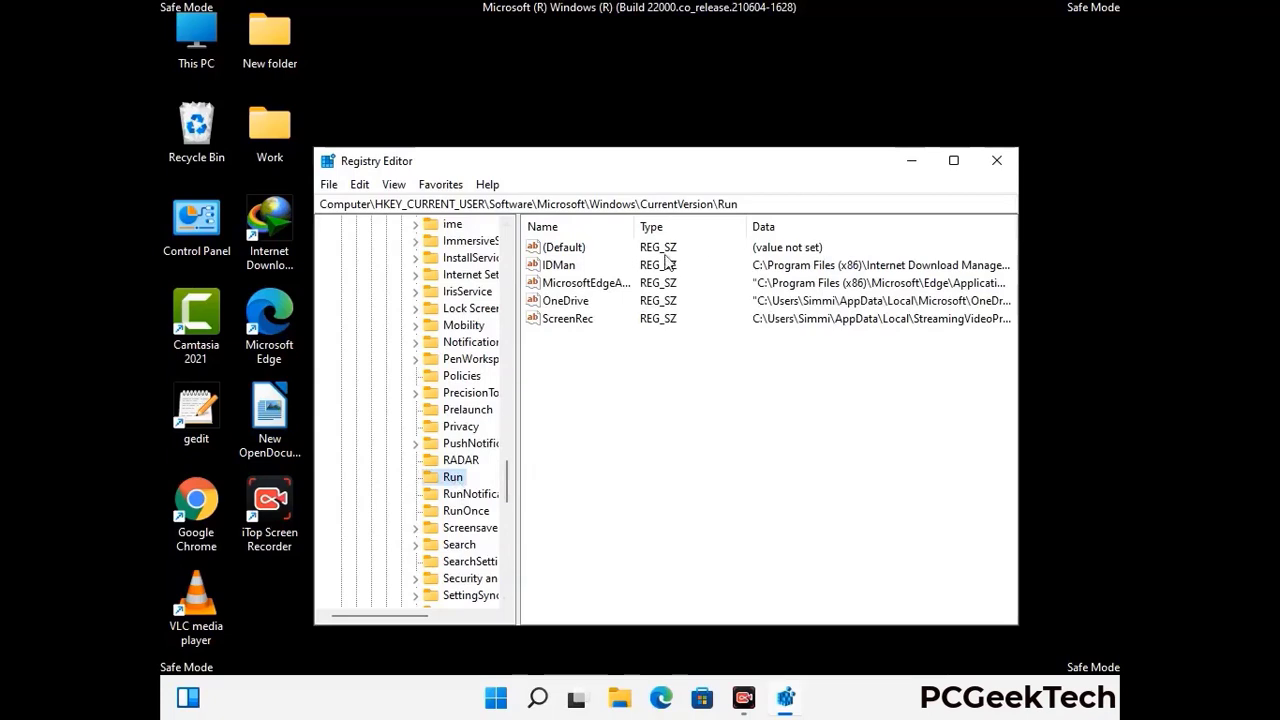
Step: Delete the ScreenRec value from the Run key and confirm the deletion
left_click(566, 320)
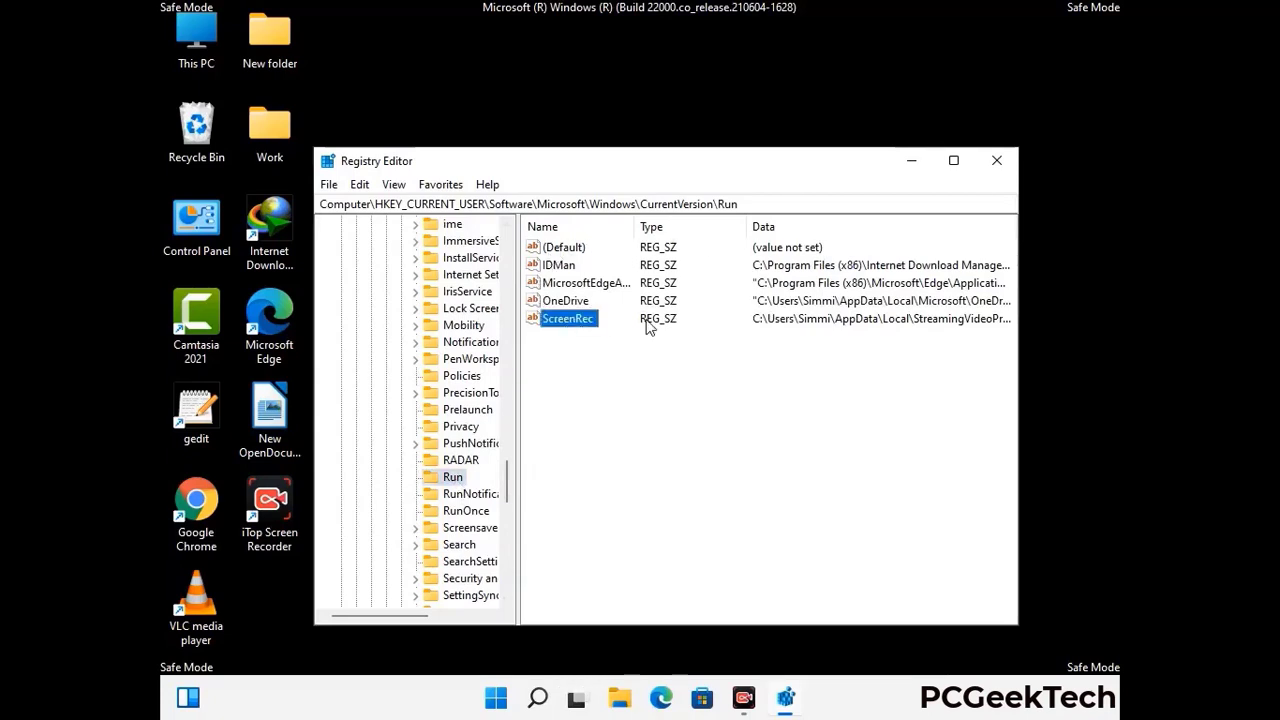
right_click(578, 326)
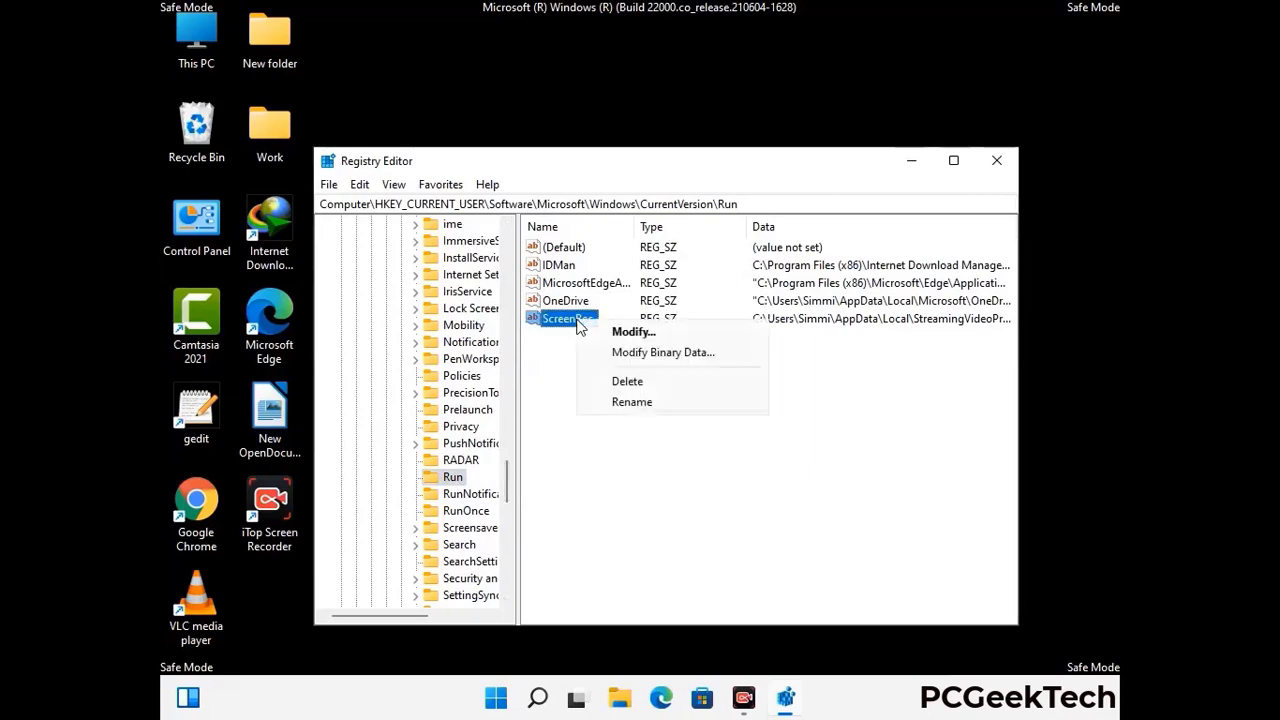
left_click(613, 378)
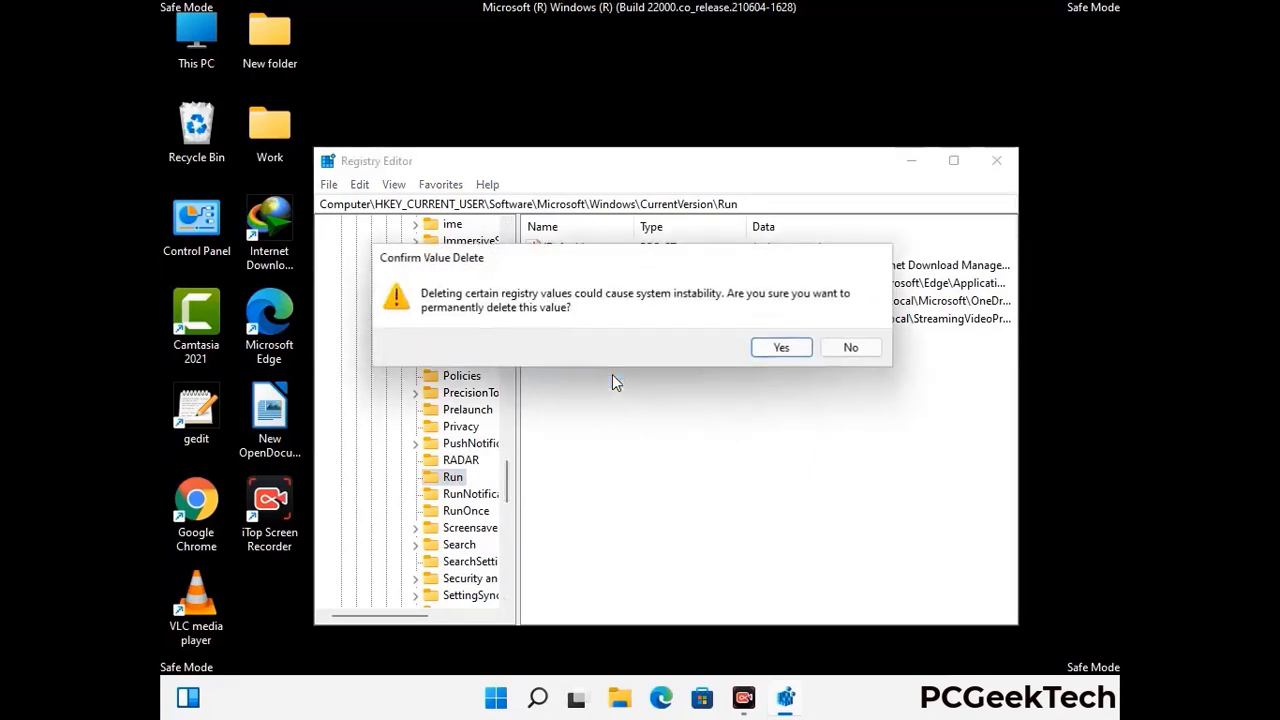
left_click(797, 347)
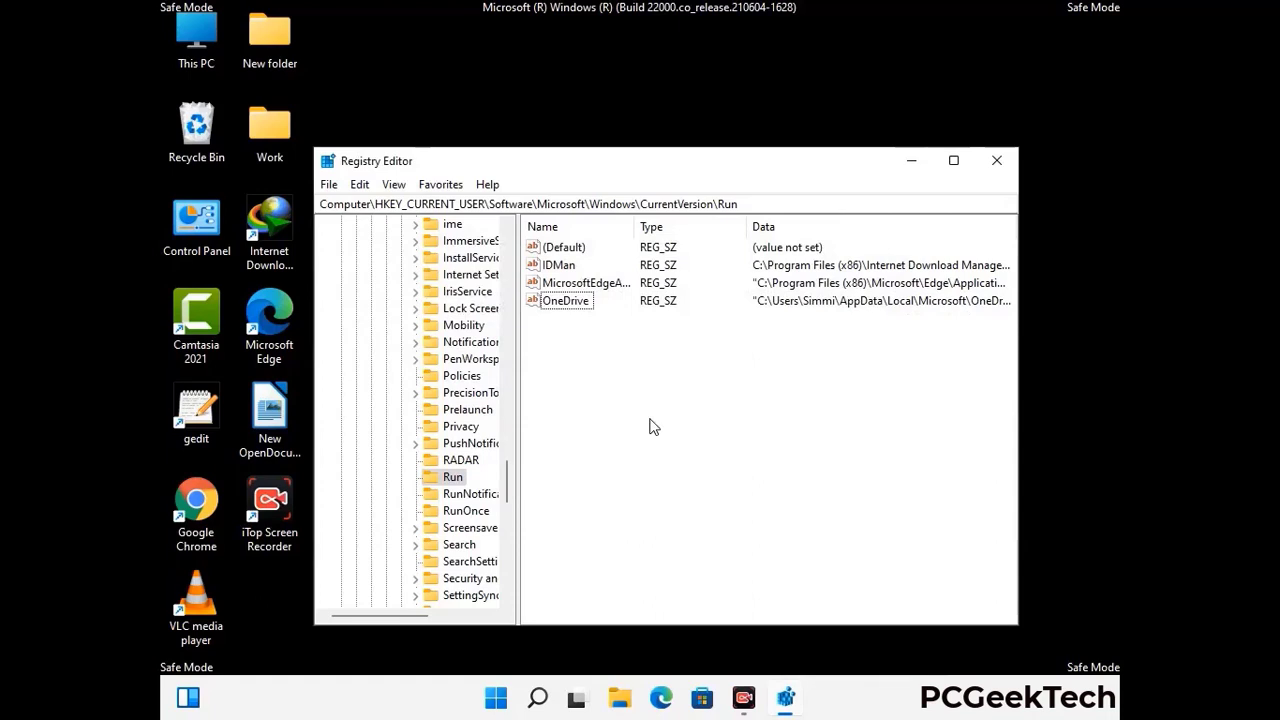
Step: Search the registry for 'Virus Nam', then dismiss the search
key("ctrl+f")
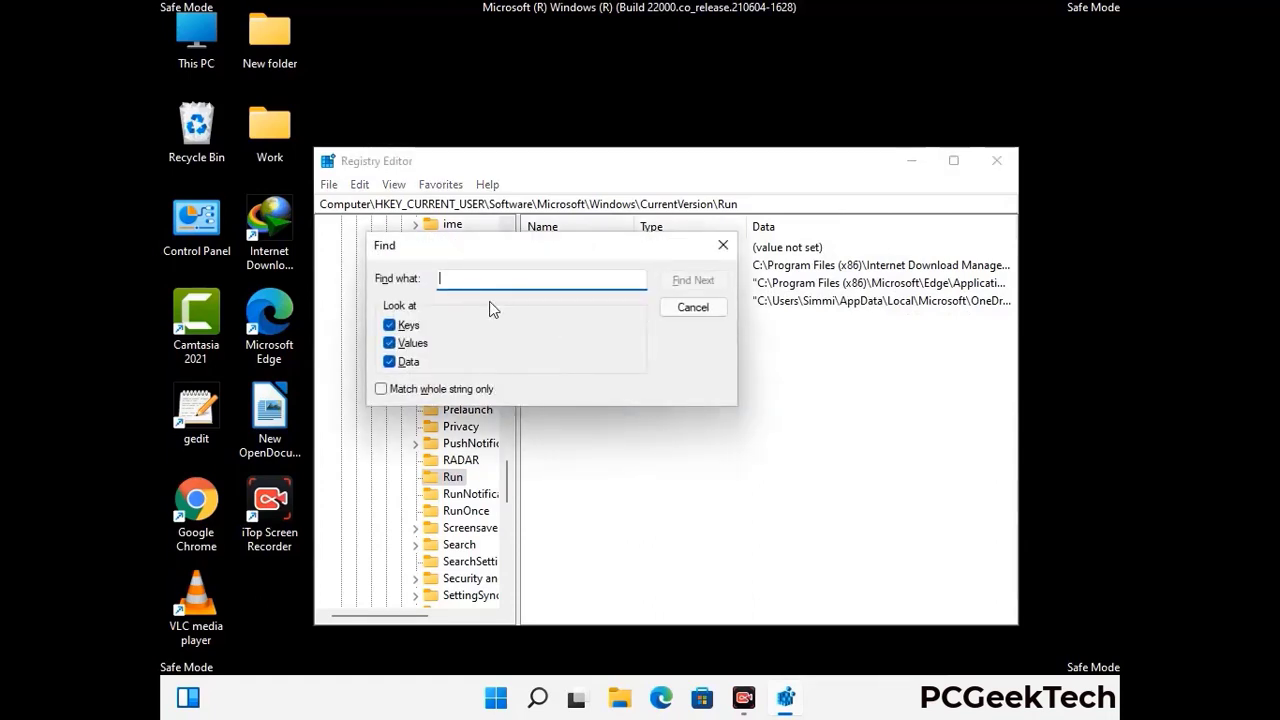
type("Virus Name")
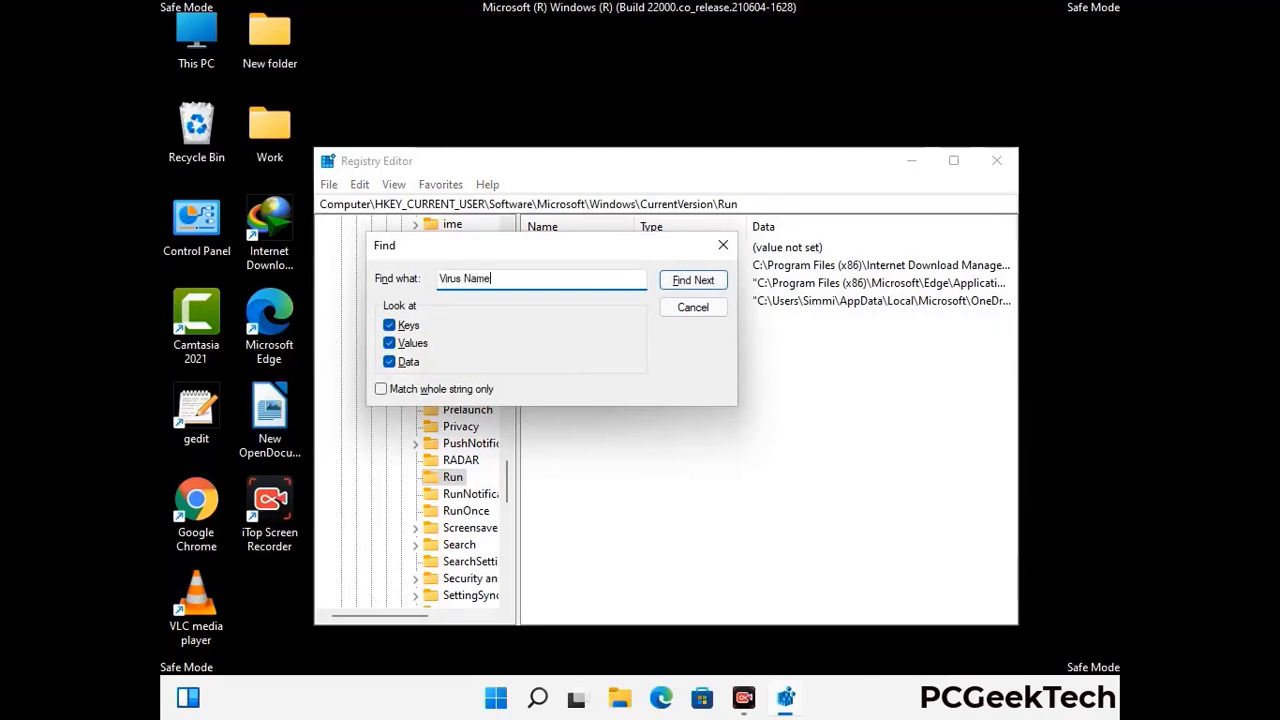
left_click(679, 286)
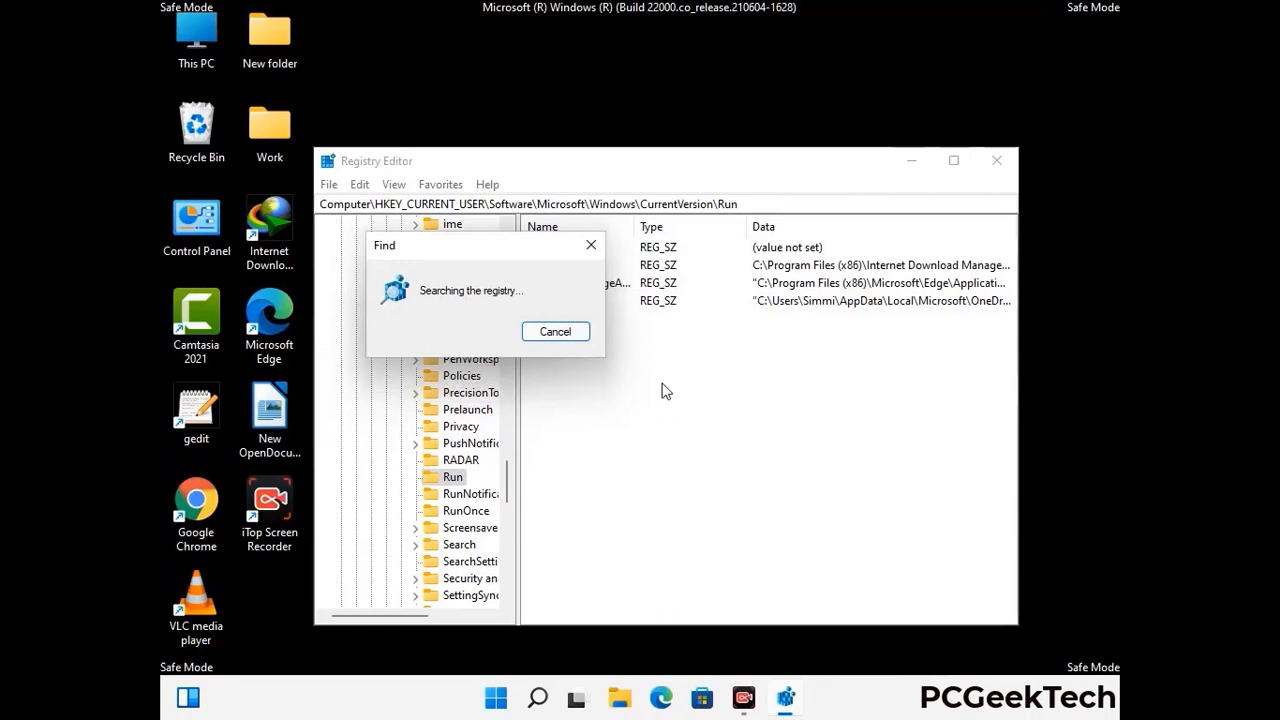
left_click(598, 247)
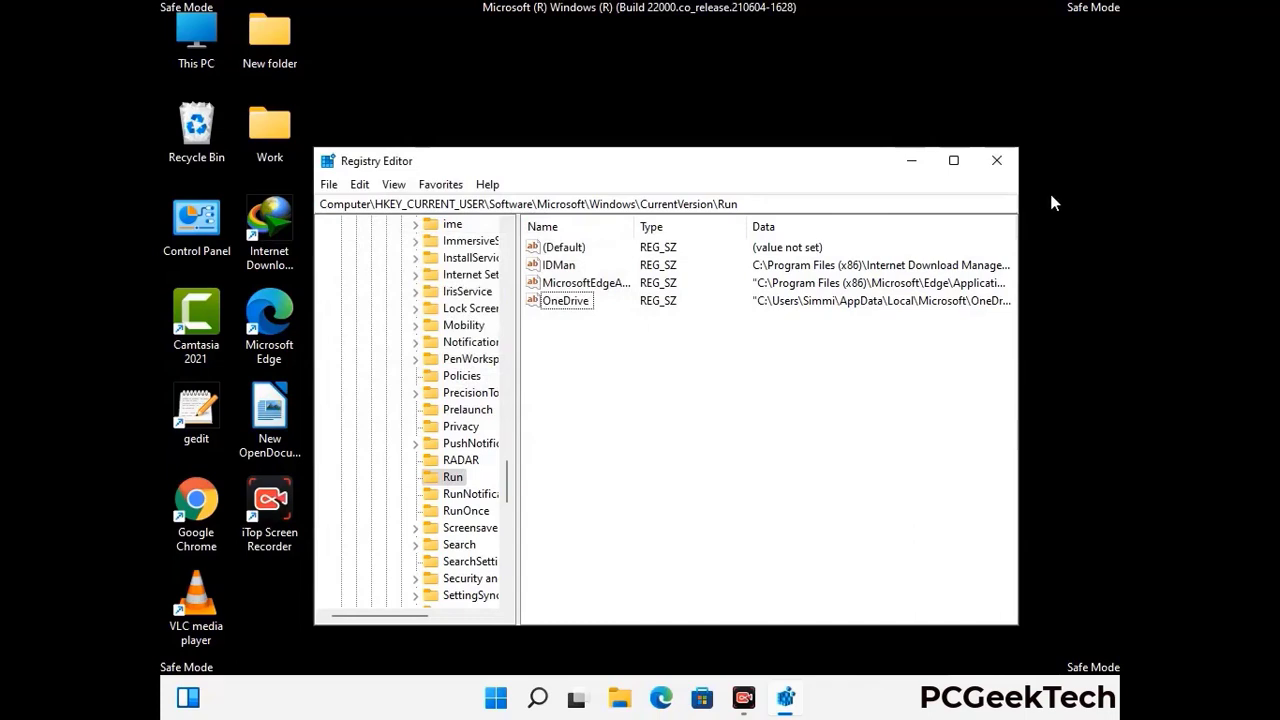
Step: Close Registry Editor, run msconfig, and uncheck Safe boot on the Boot tab
left_click(997, 161)
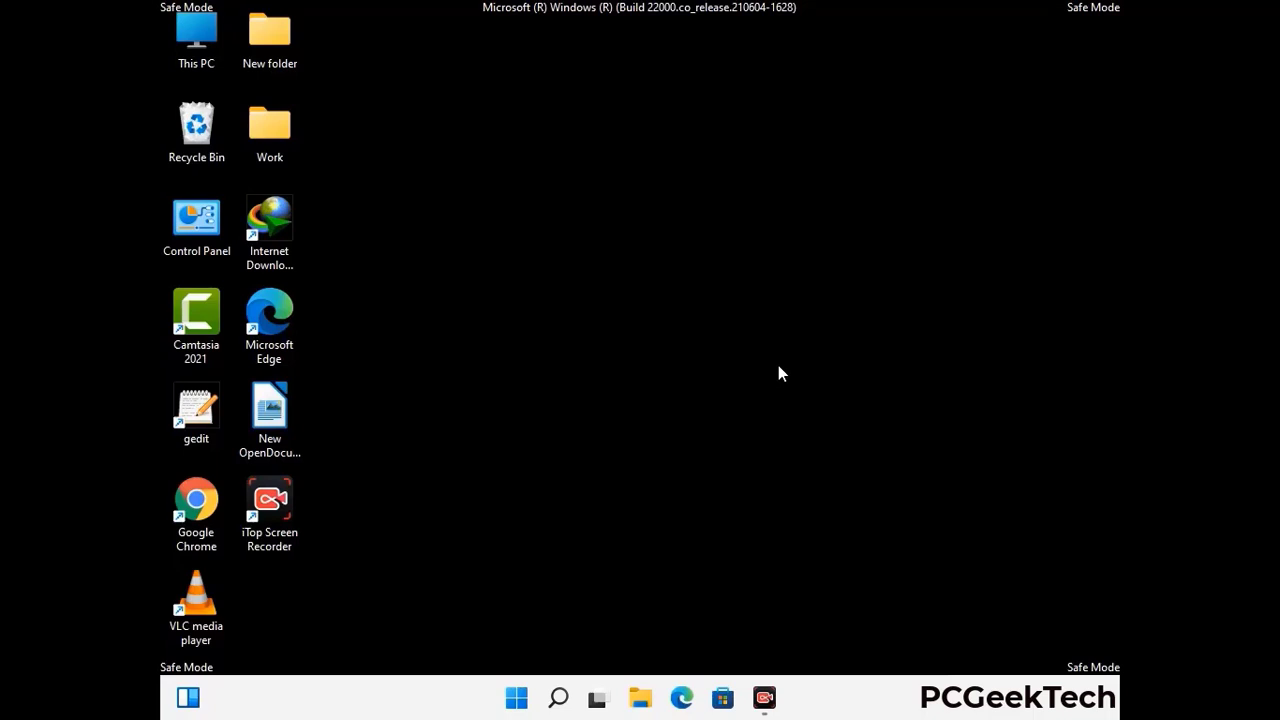
key("super+r")
left_click_drag(372, 464, 654, 197)
type("ms")
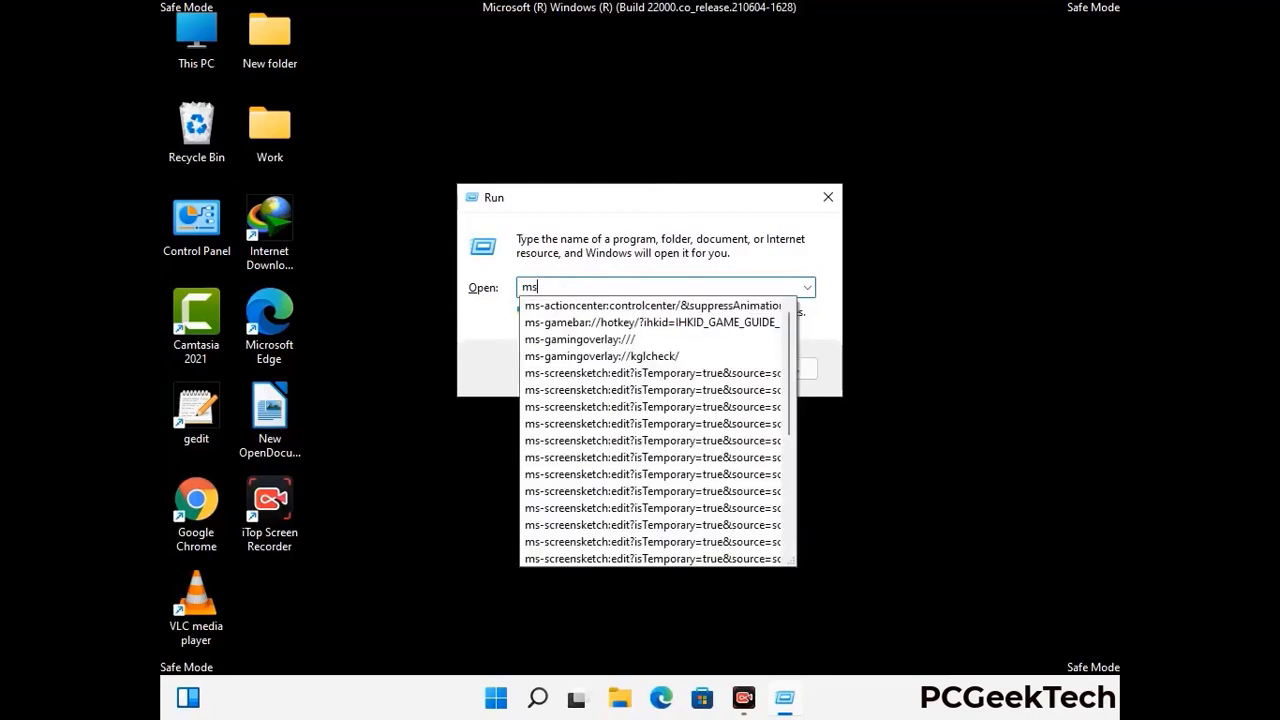
type("config")
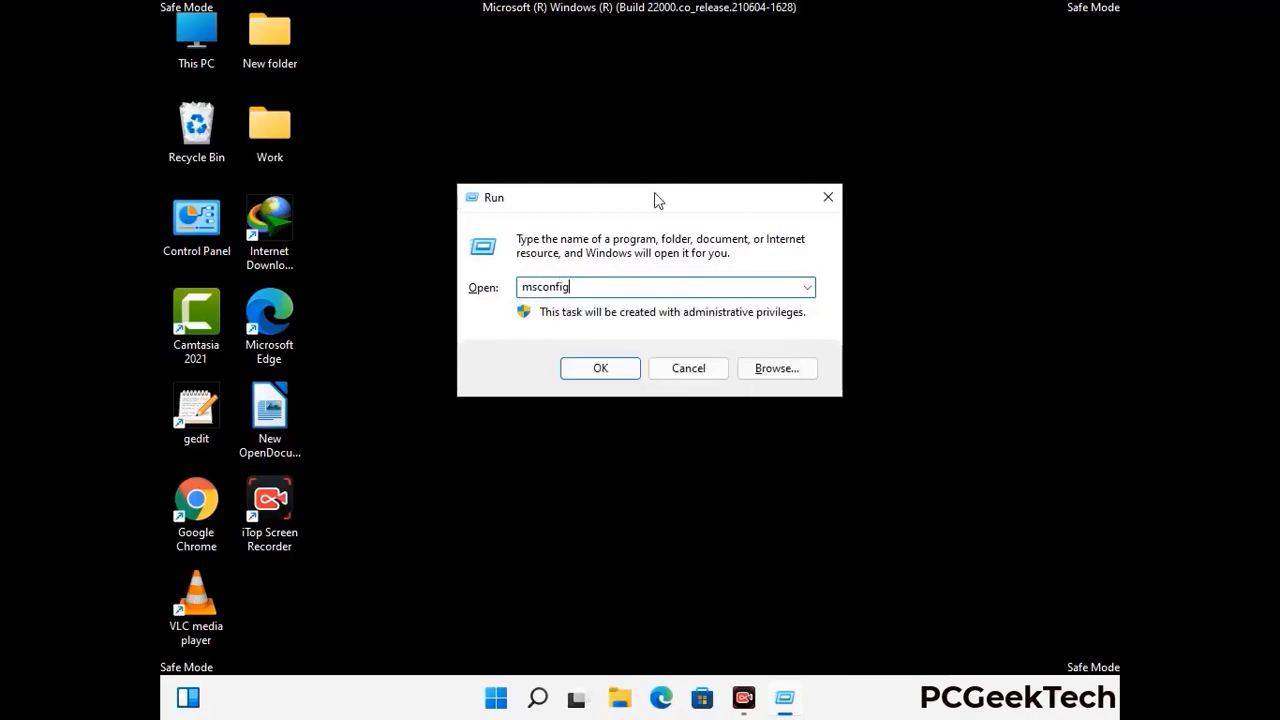
left_click(592, 367)
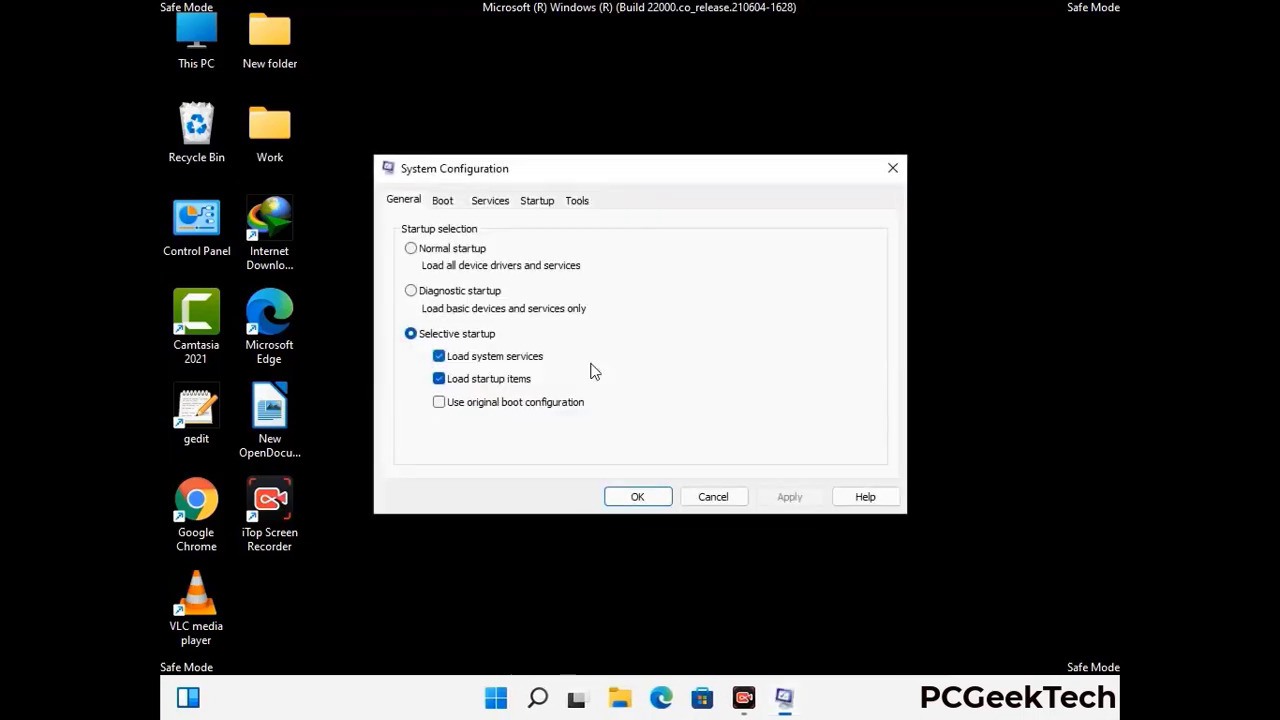
left_click(442, 200)
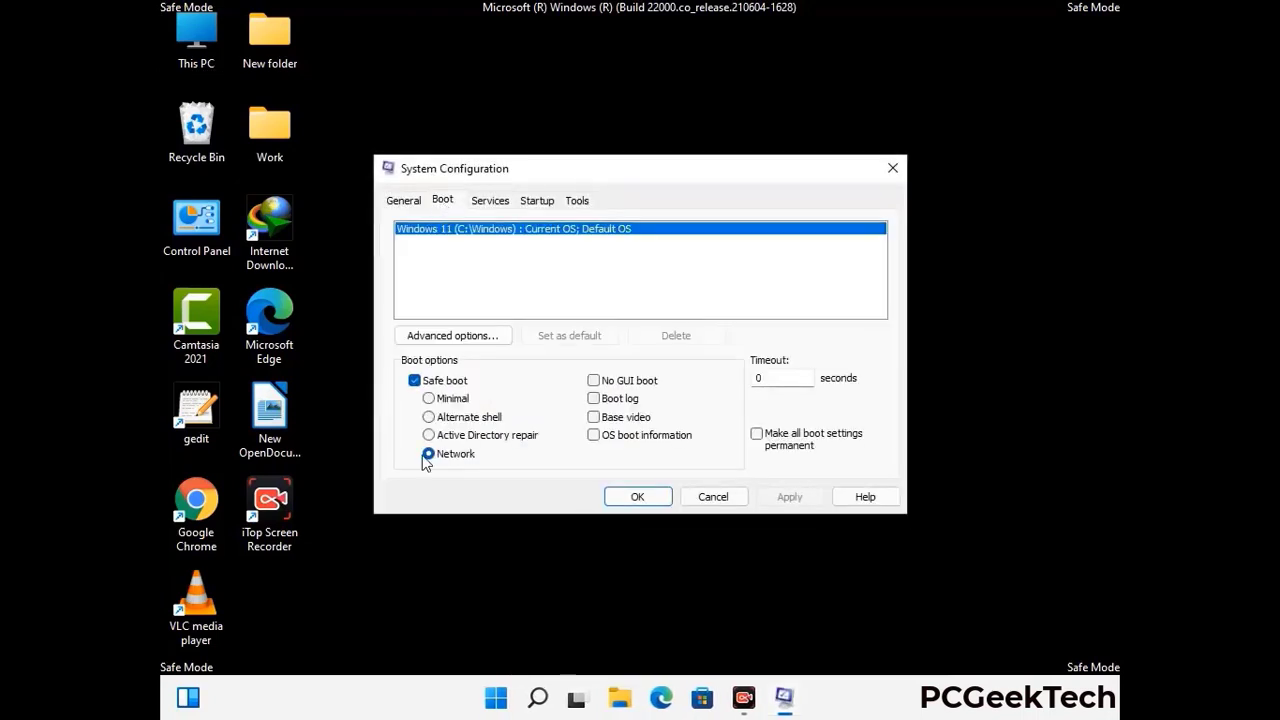
left_click(413, 381)
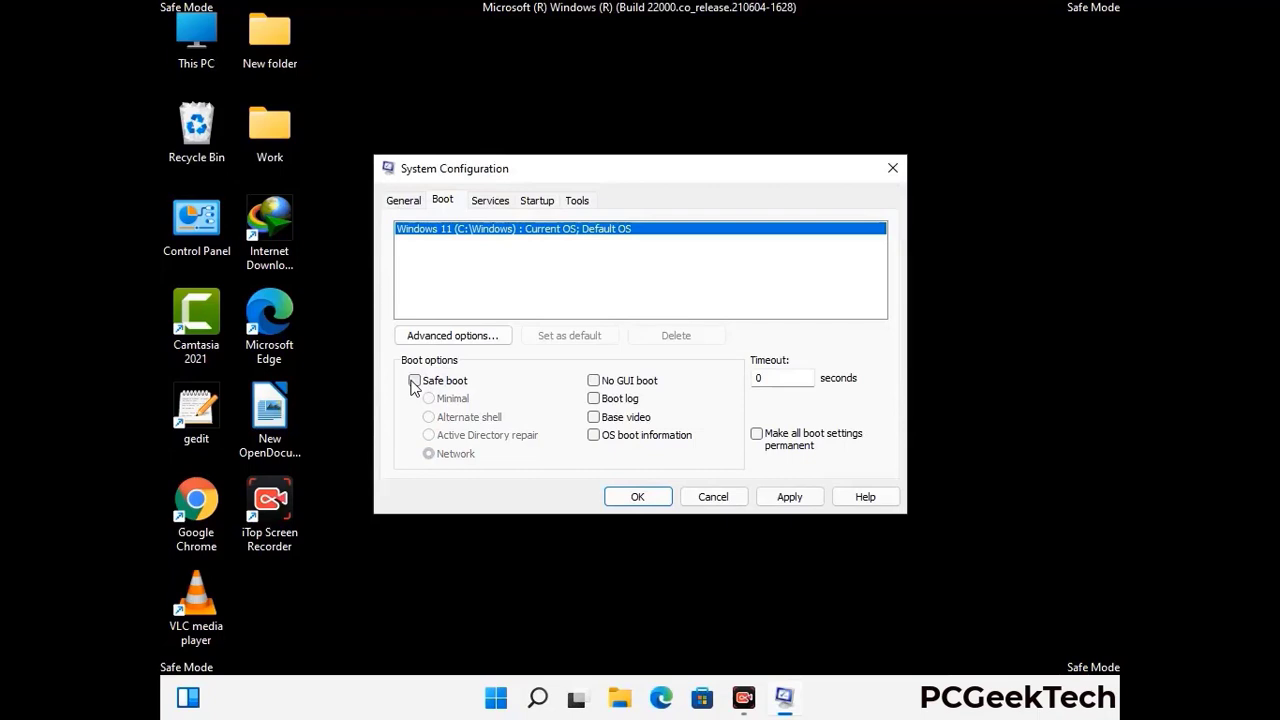